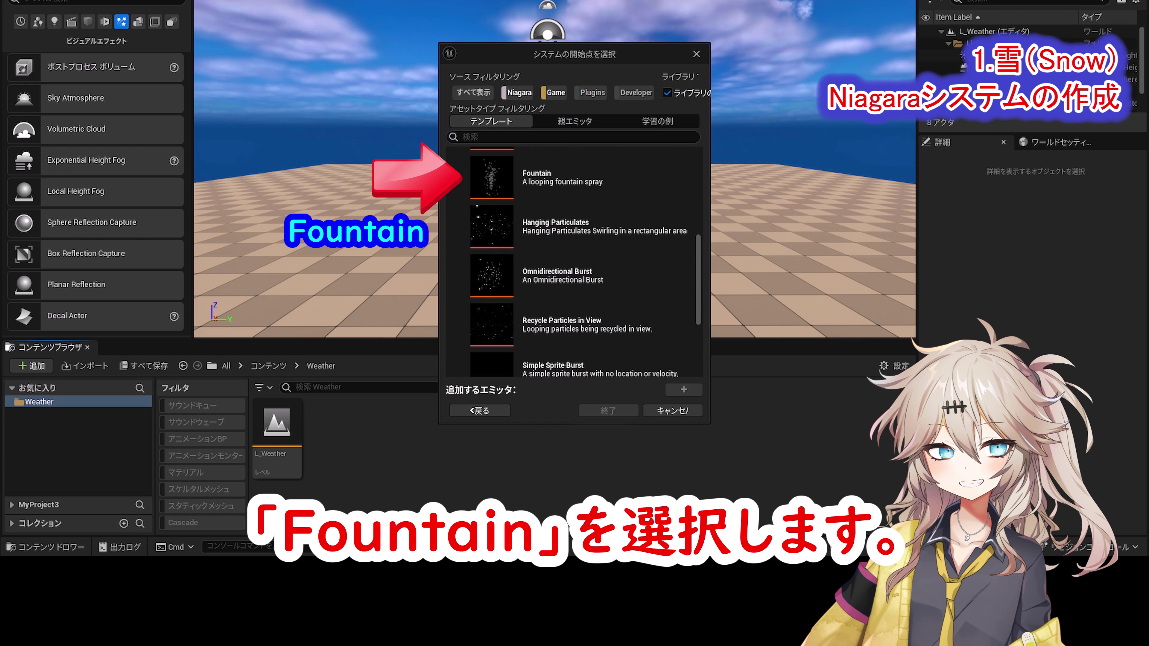
- Add the Fountain template as the new Niagara system's emitter and finish creating the system
click(638, 178)
click(684, 390)
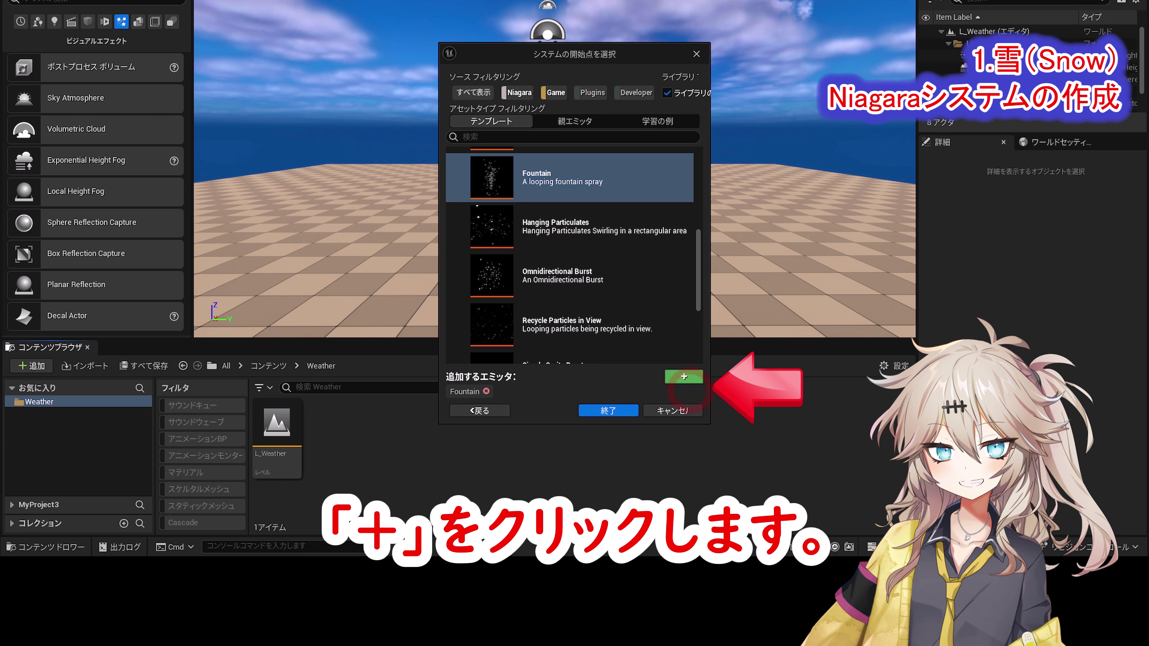
click(608, 411)
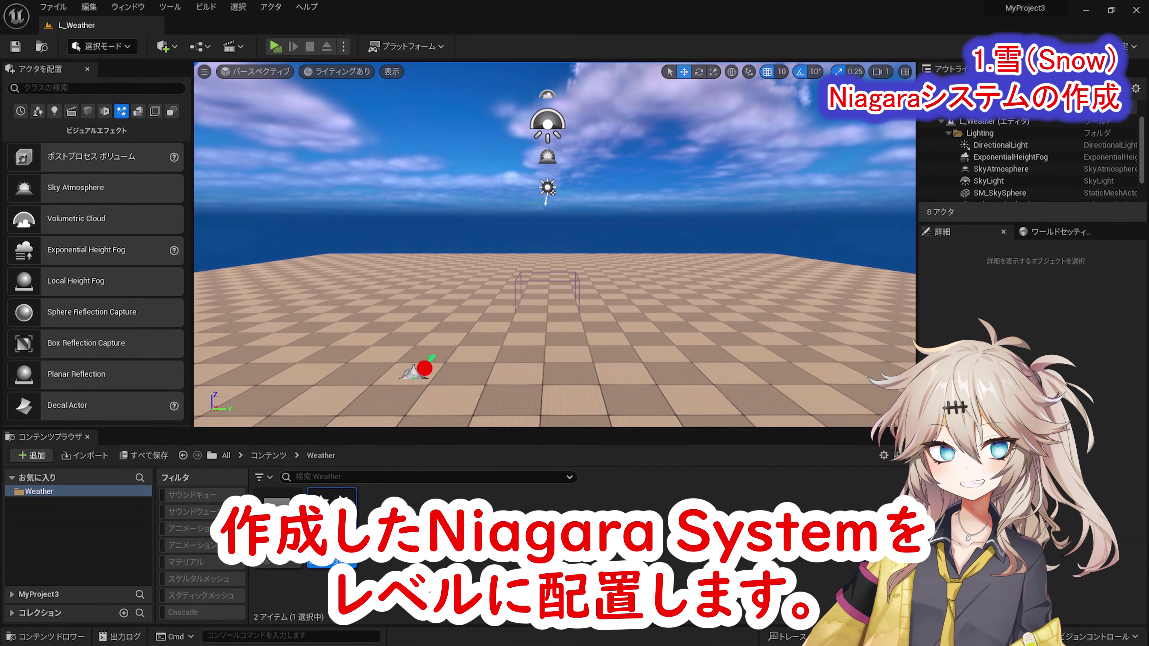
- Place NS_SnowParticle in the level, reset its location to the origin and set its Z position to 1000
drag(554, 254, 555, 260)
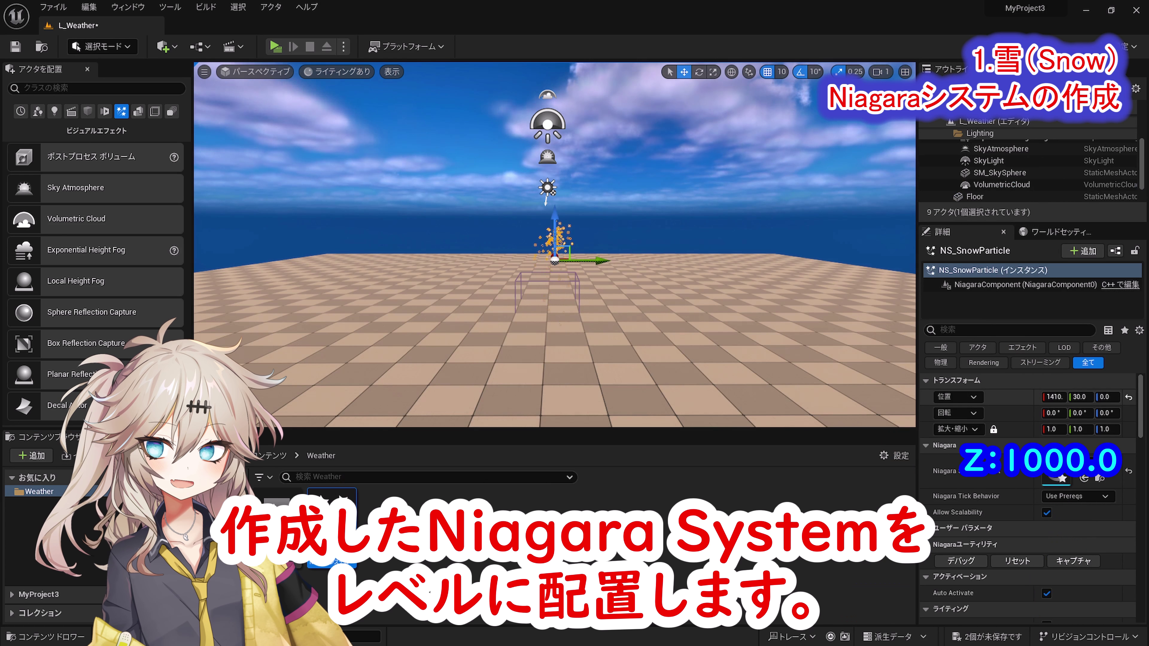
click(1129, 397)
click(1113, 397)
text(1000)
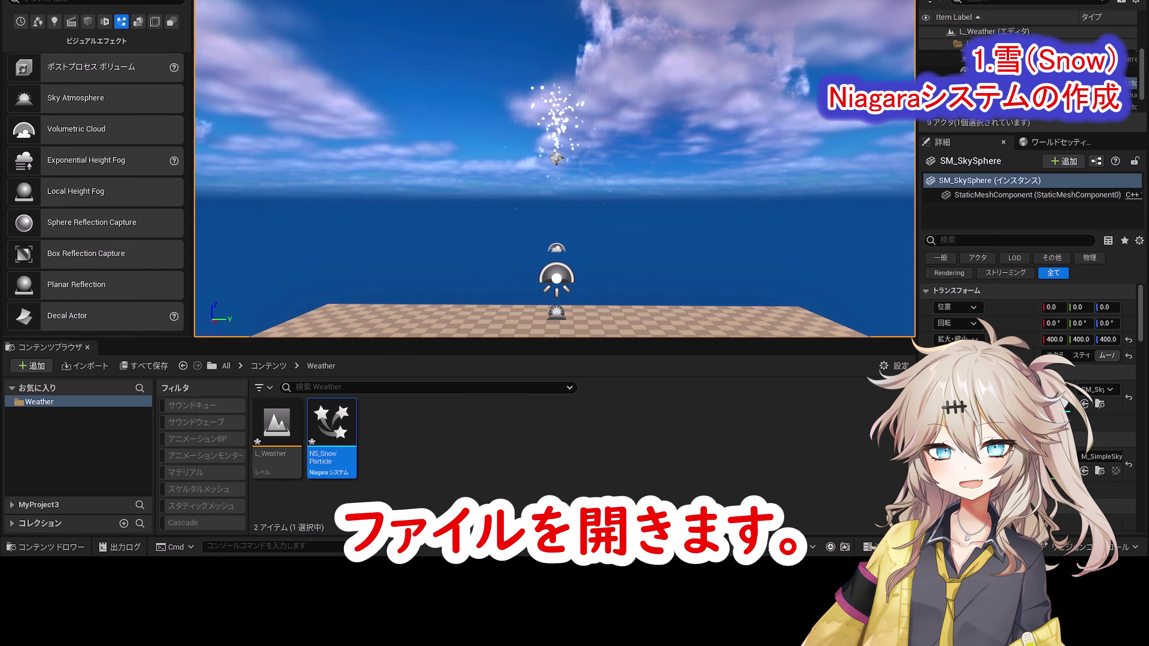
- Open the NS_SnowParticle system and set the Fountain emitter's Spawn Rate to 5000
double_click(328, 468)
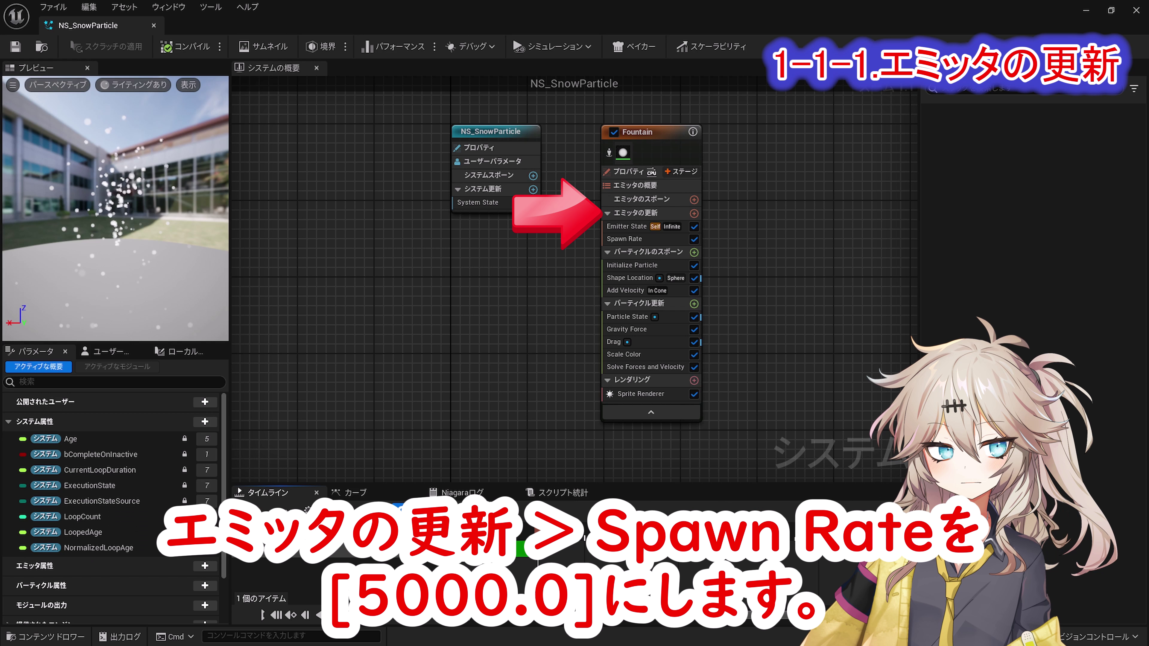
click(625, 239)
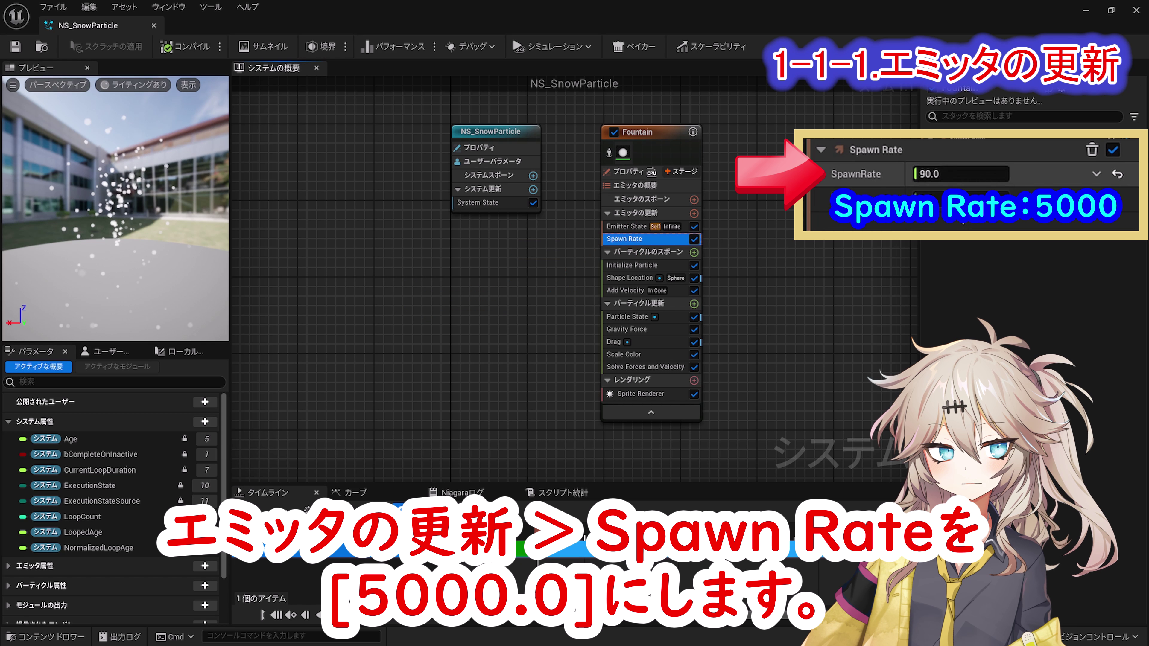
click(961, 174)
text(5000)
key(Return)
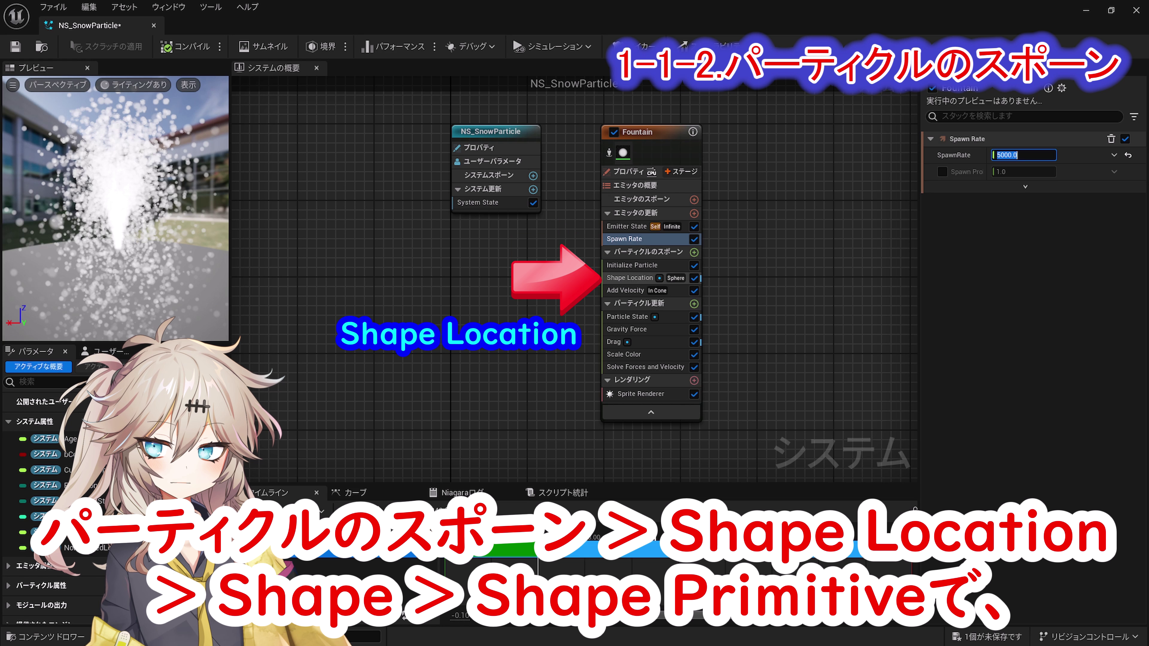
- Change Shape Location's primitive to Box / Plane and set the X and Y Box Size to 4000 each
click(630, 278)
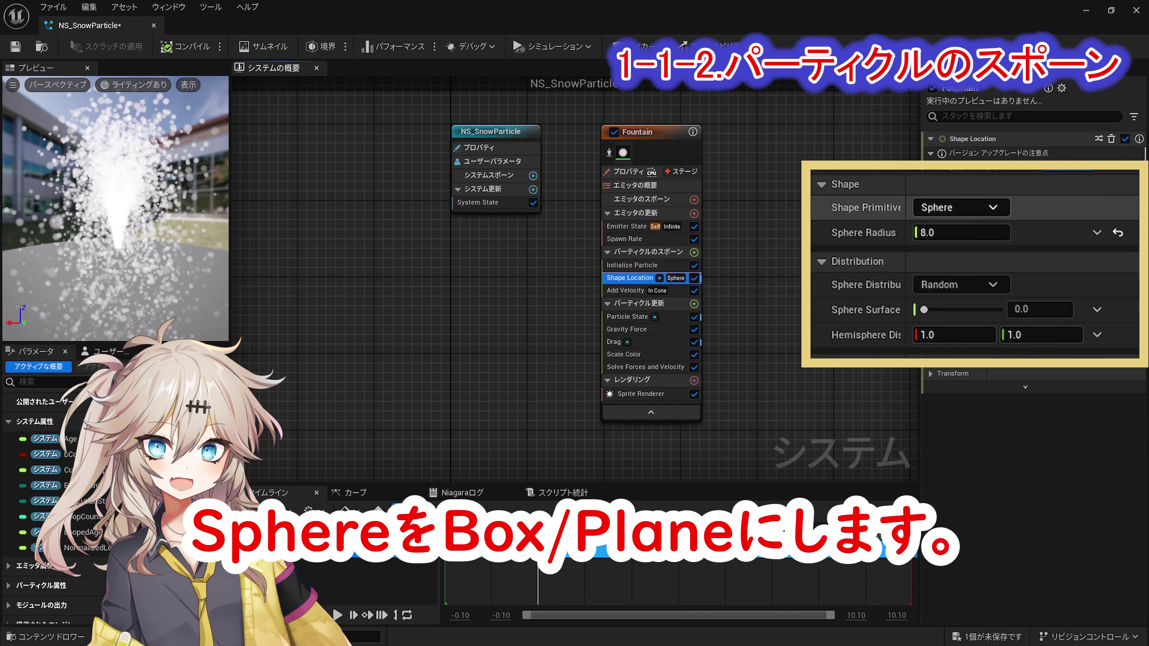
click(962, 208)
click(992, 272)
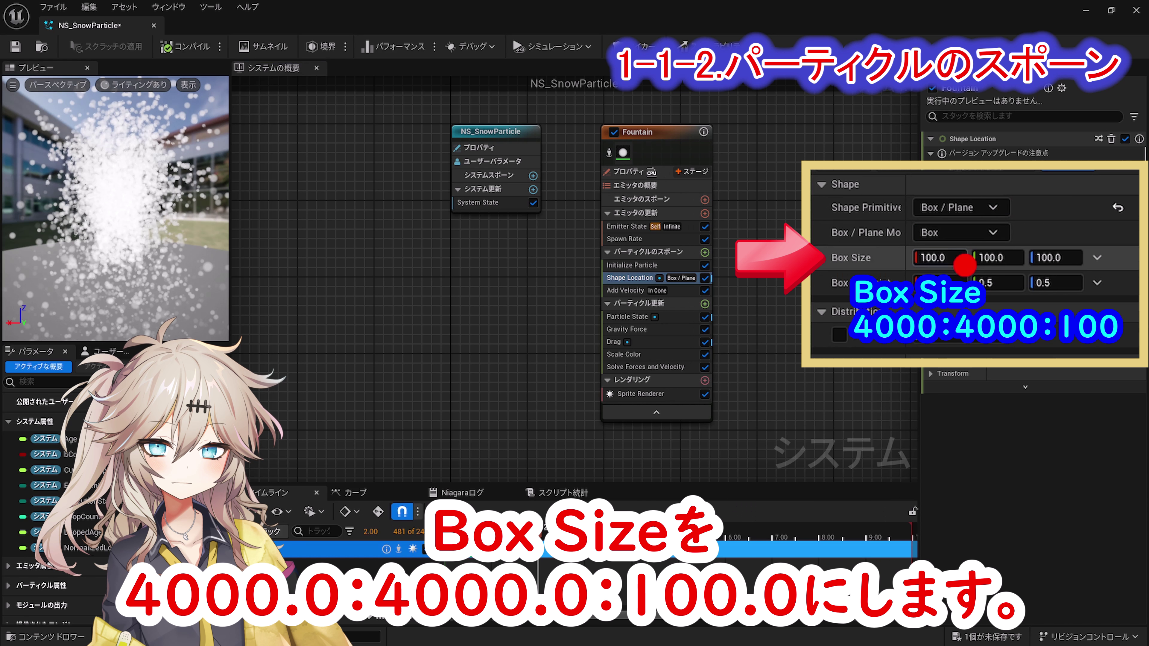
click(955, 259)
text(4000)
key(Tab)
text(4000)
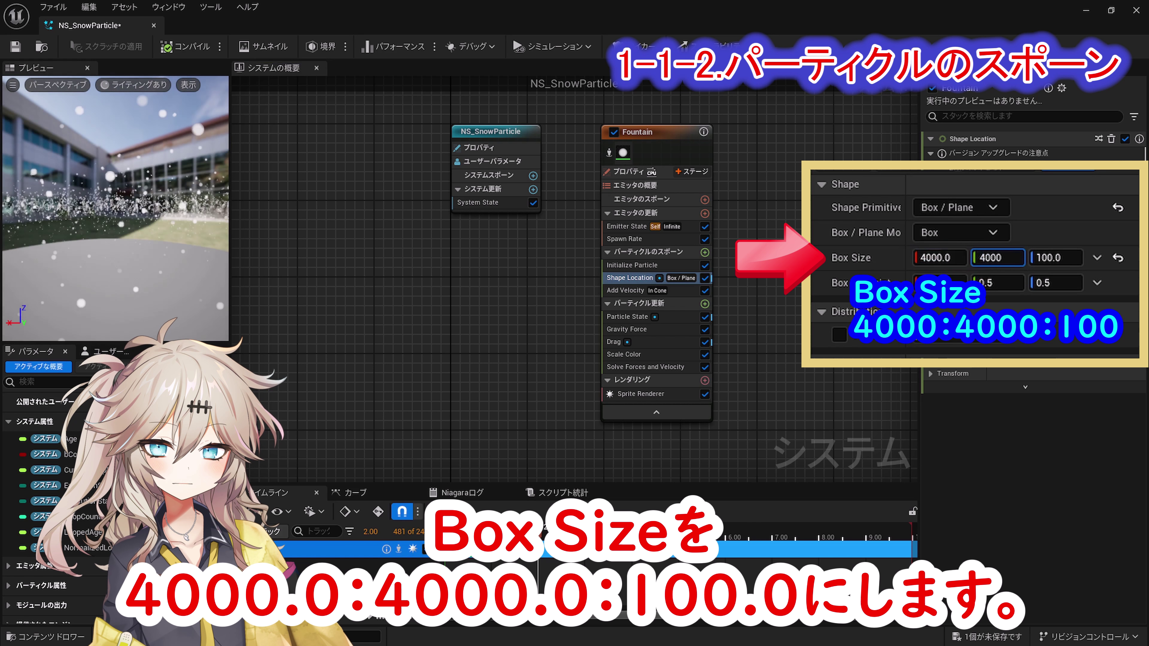
key(Return)
- Disable the Add Velocity module and set Initialize Particle's Lifetime Min to 3.0 and Lifetime Max to 4.0
click(625, 291)
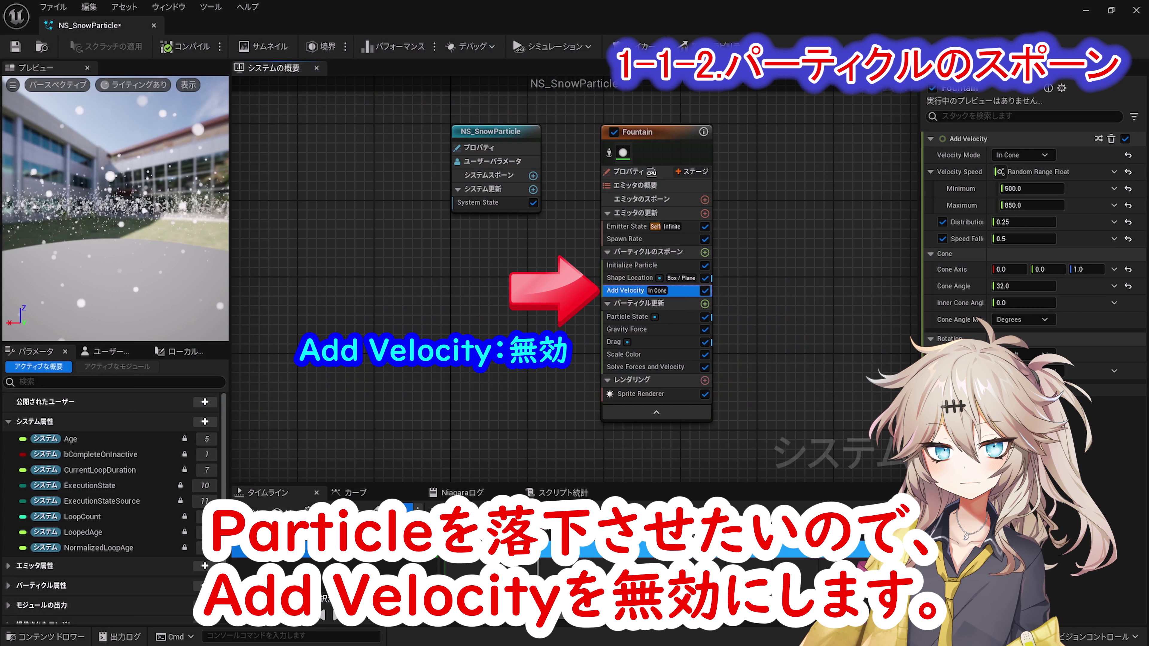
click(705, 291)
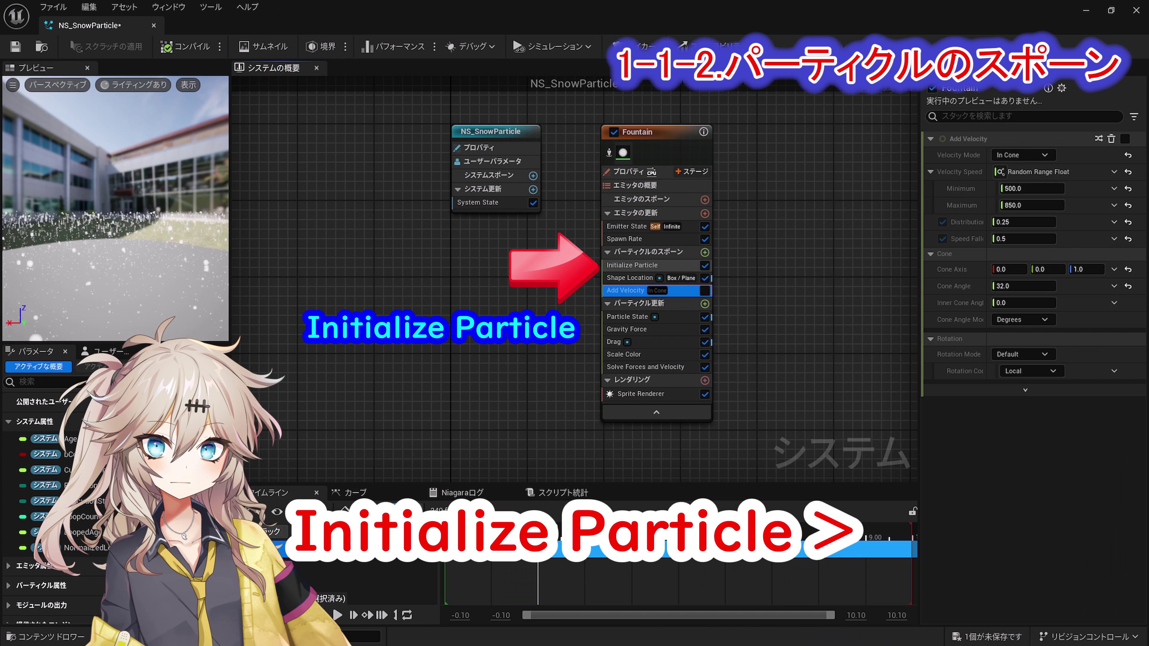
click(1018, 207)
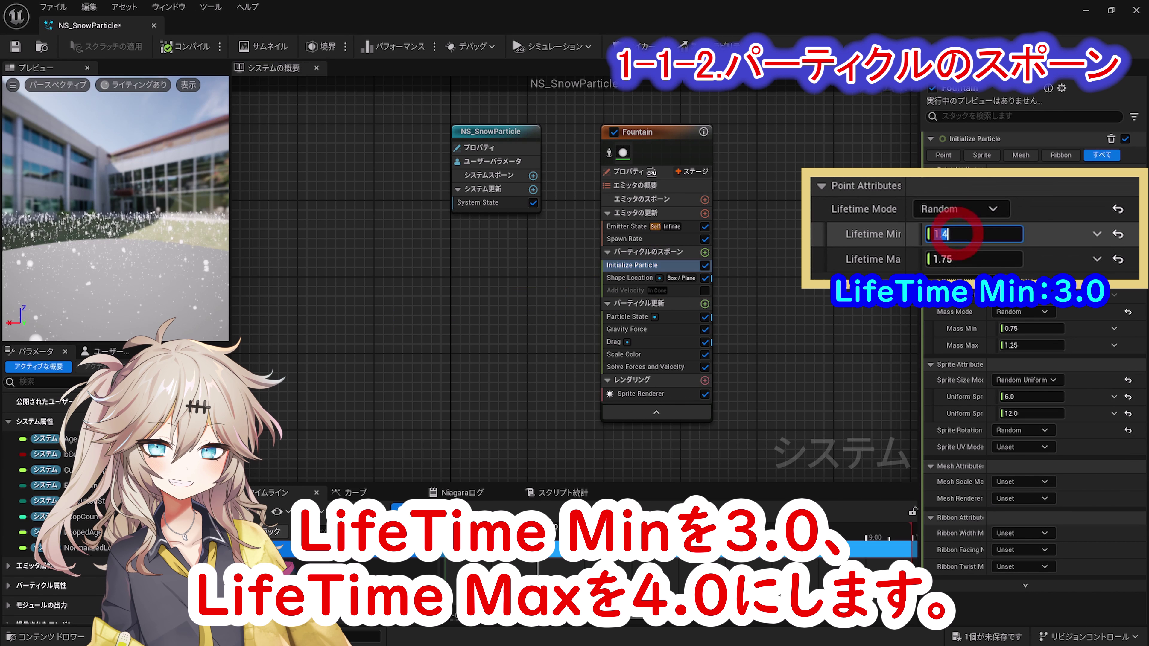
text(3.0)
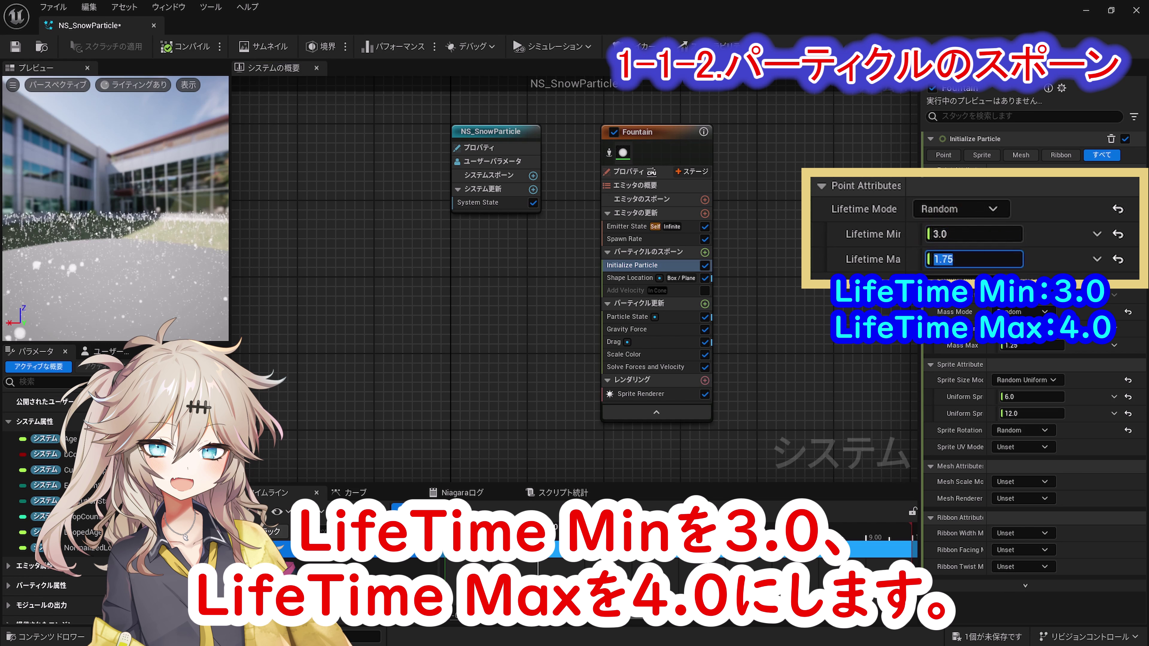
text(4)
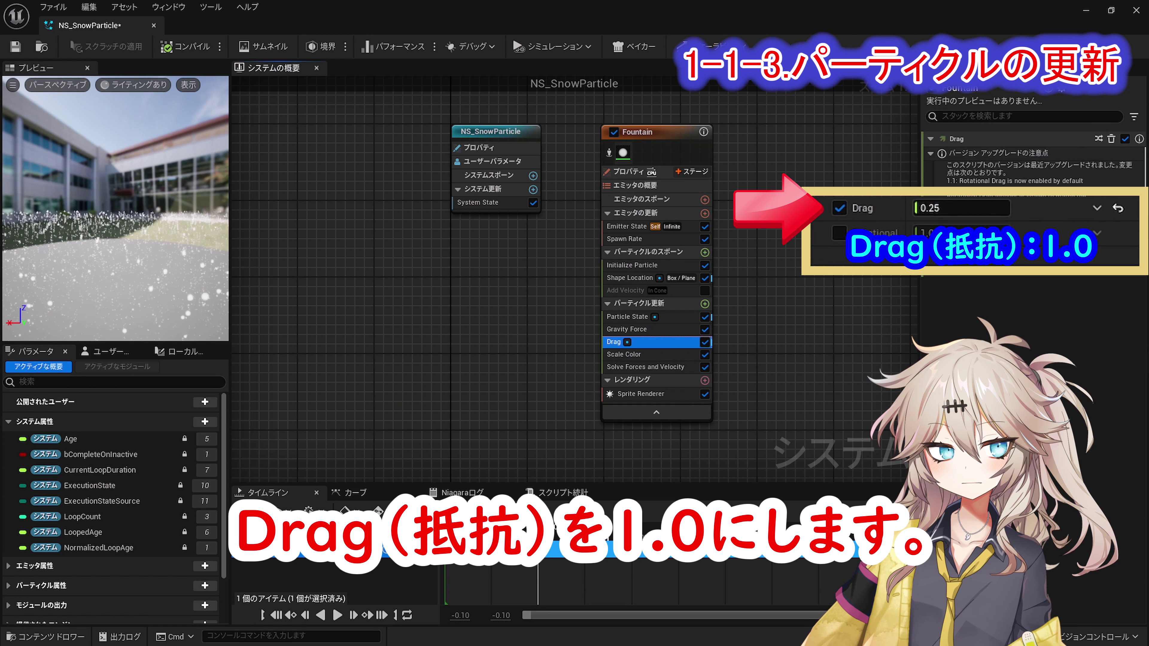
- Set the Drag module's drag to 1.0 and the end key of Scale Color's alpha curve to 1.0, 0.5
click(949, 209)
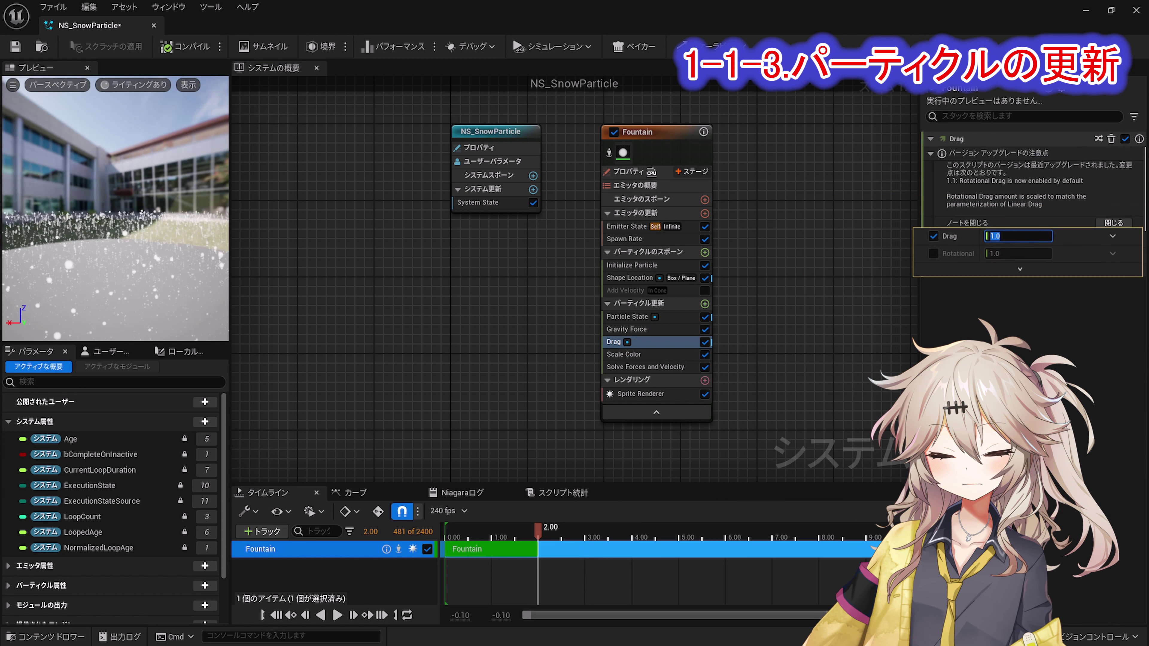
click(624, 354)
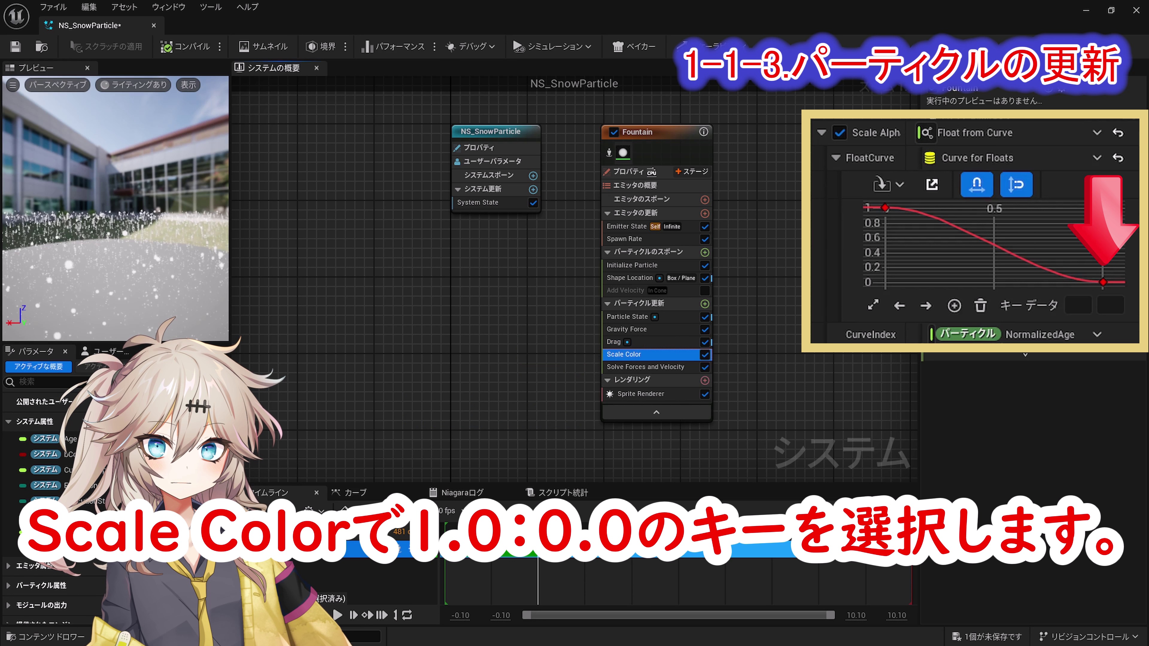
click(1103, 283)
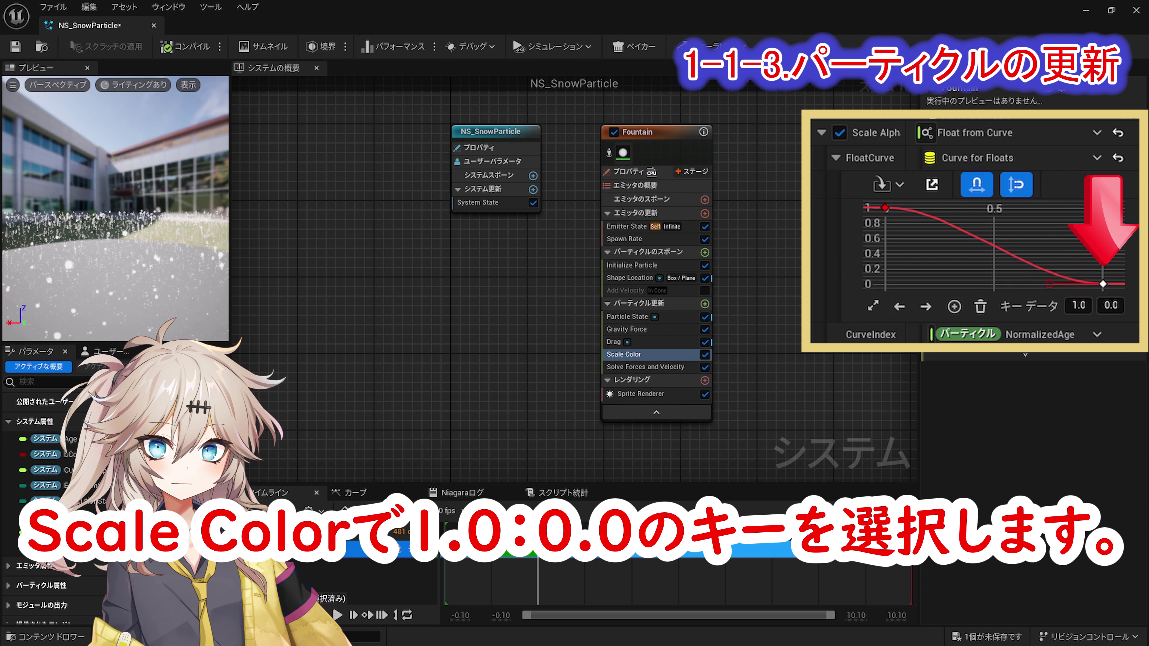
click(1079, 305)
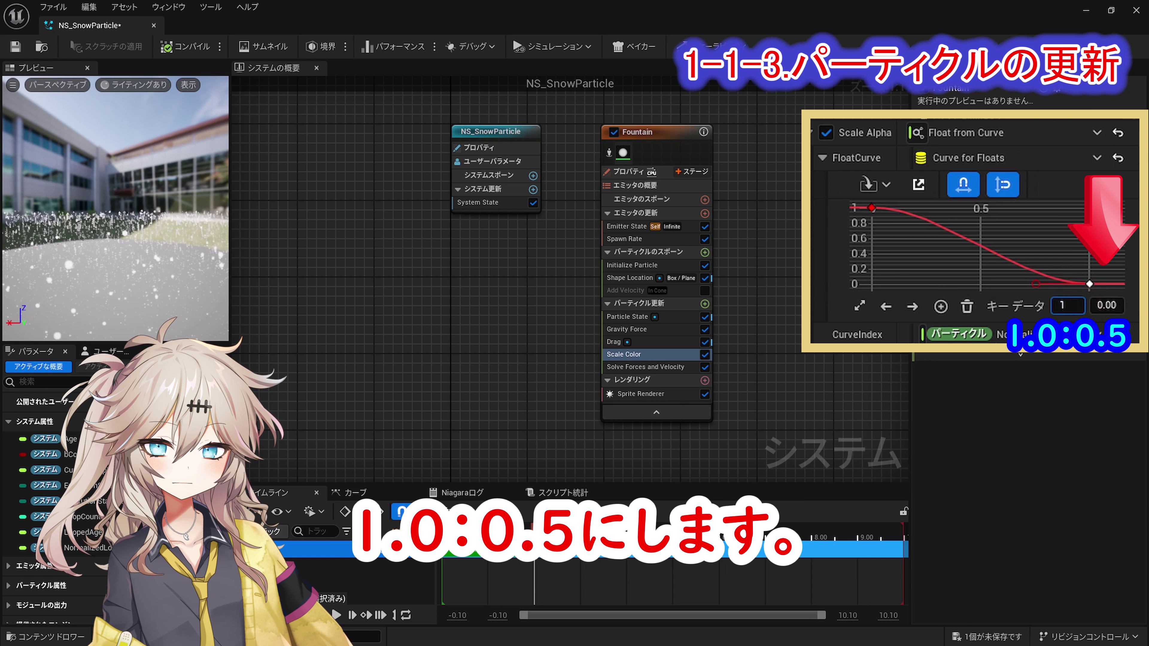
key(Tab)
text(0.5)
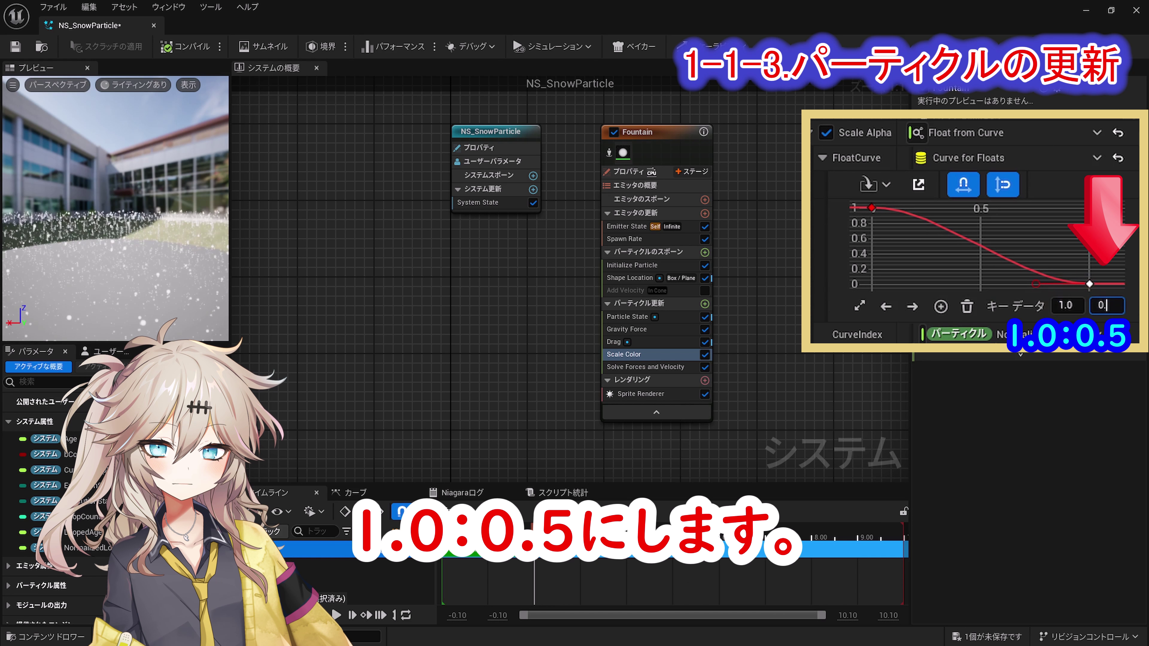
key(Return)
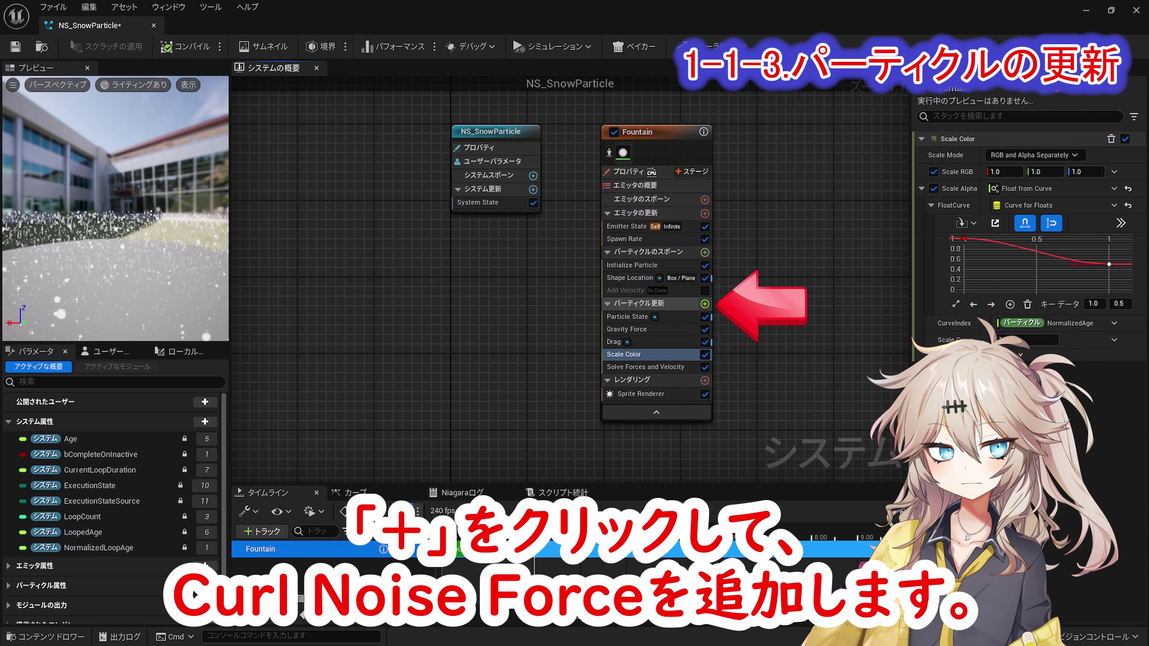
- Add a Curl Noise Force module to the particle update stage and set its Noise Strength to 20.0
click(704, 304)
text(Curl Noise Force)
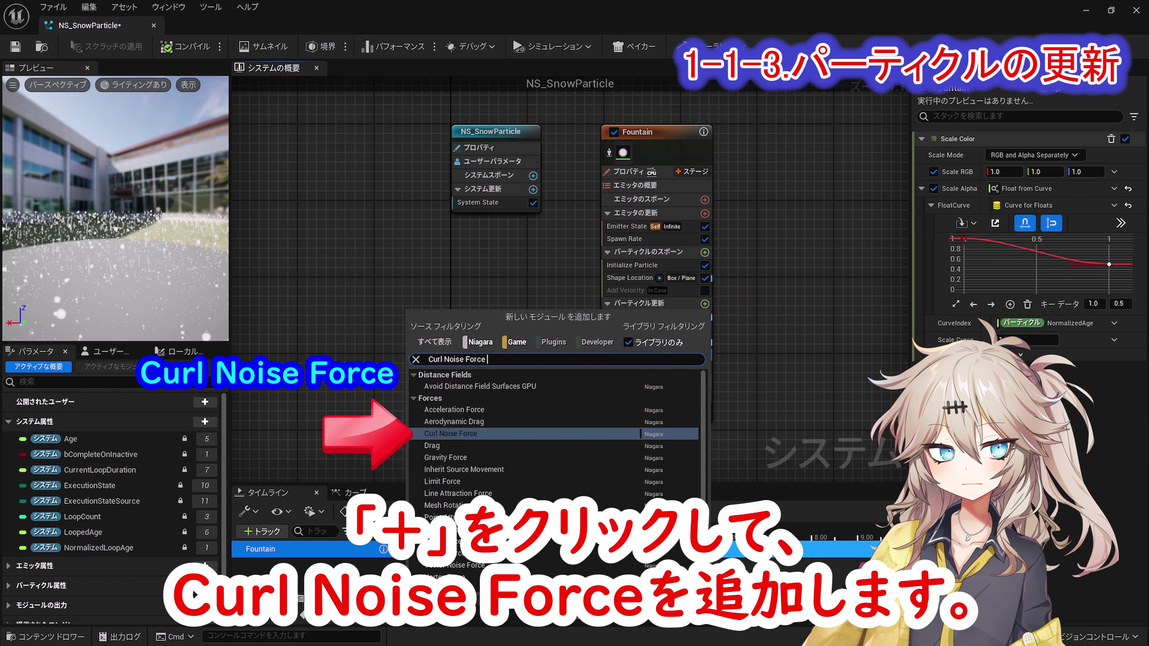
click(450, 434)
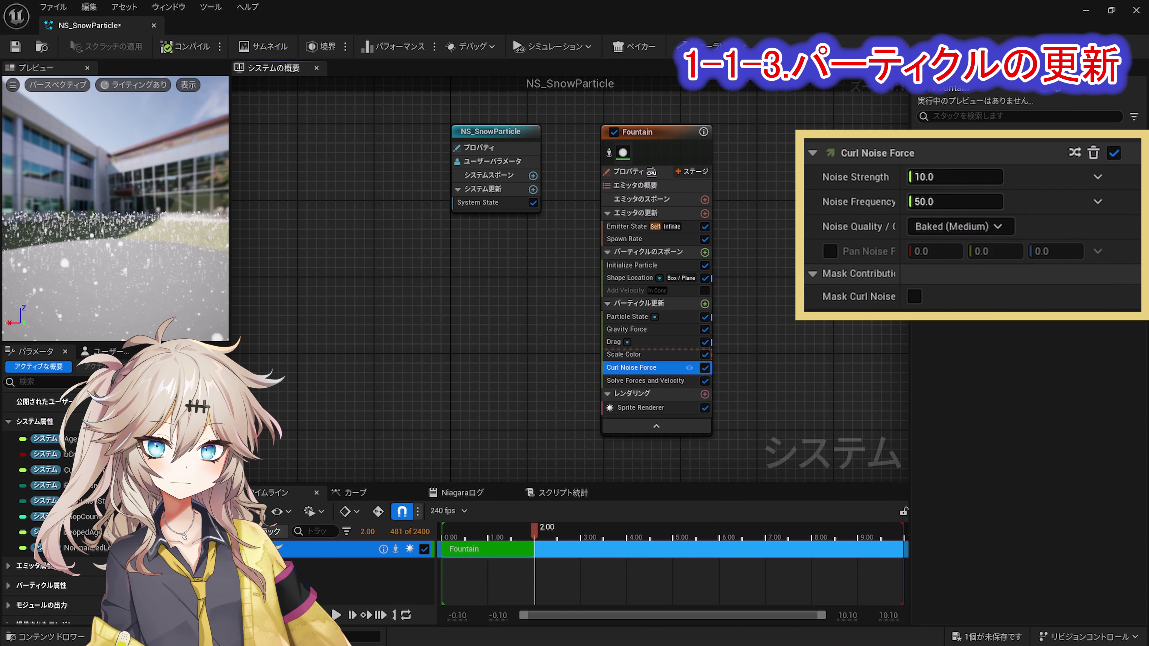
click(952, 178)
text(20.0)
key(Return)
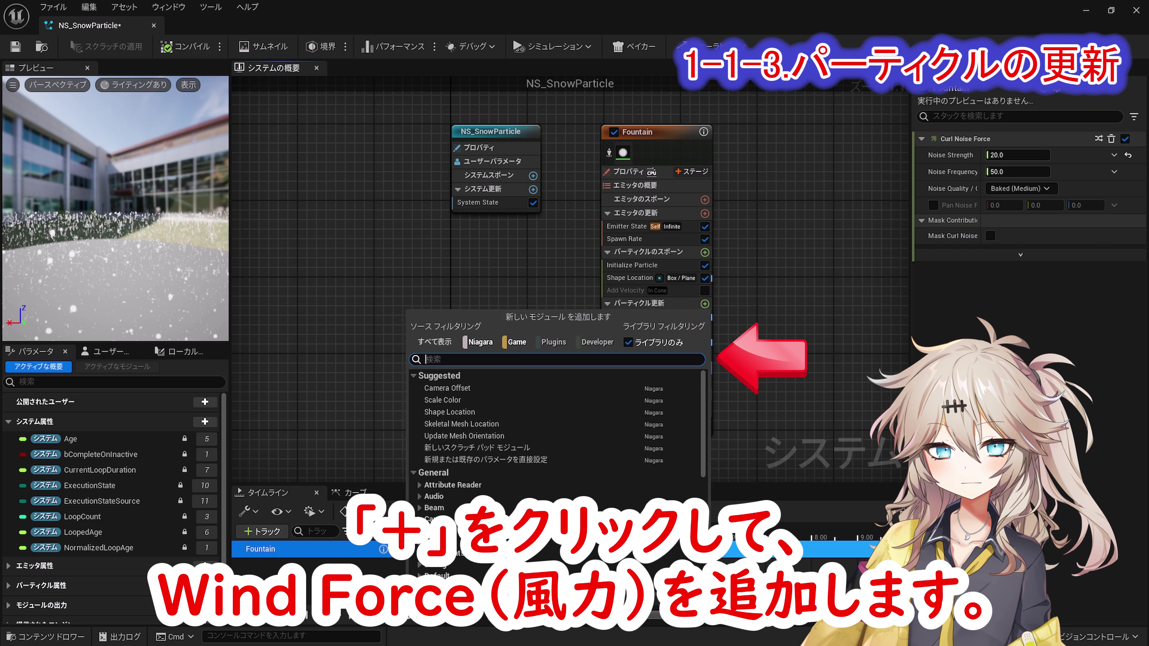
- Add a Wind Force module to the particle update stage and set its Wind Speed X to -500
text(Wind Force)
key(Return)
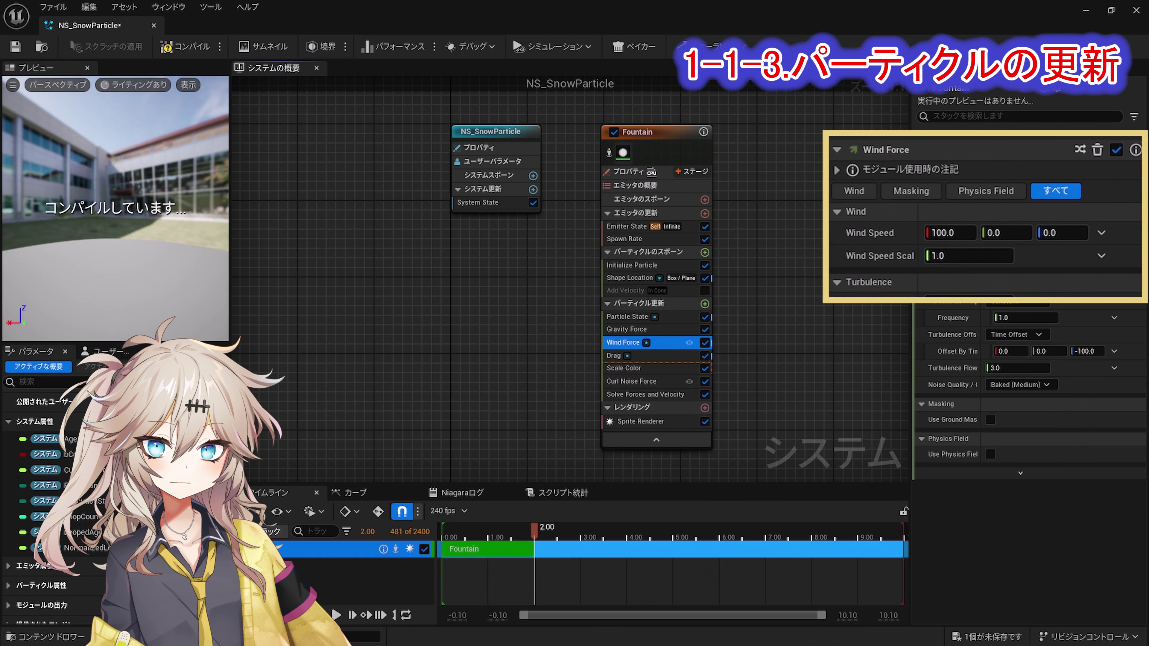
click(933, 245)
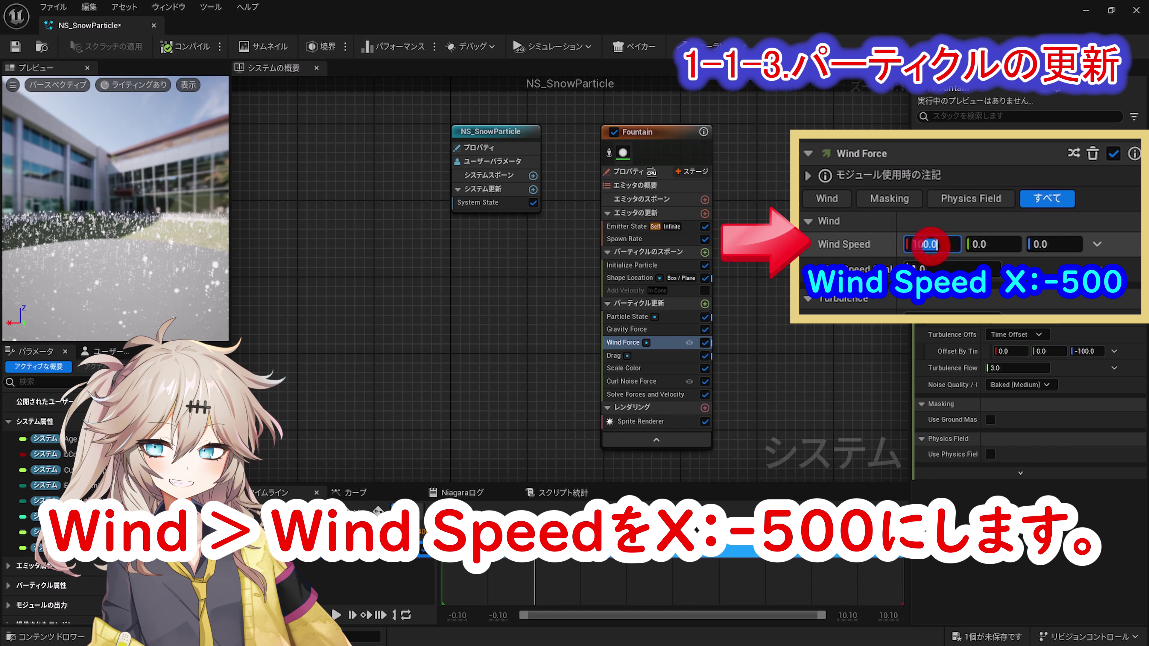
text(-500)
key(Return)
- Save the snow system and play the L_Weather level to preview the snowfall
key(ctrl+s)
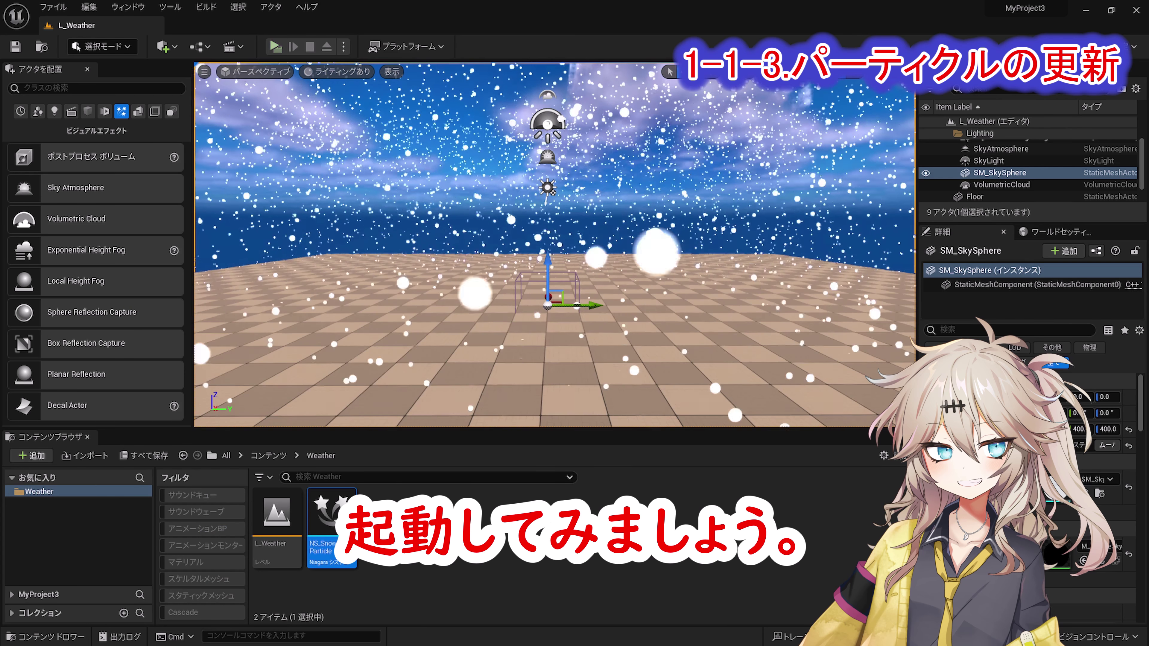
key(alt+p)
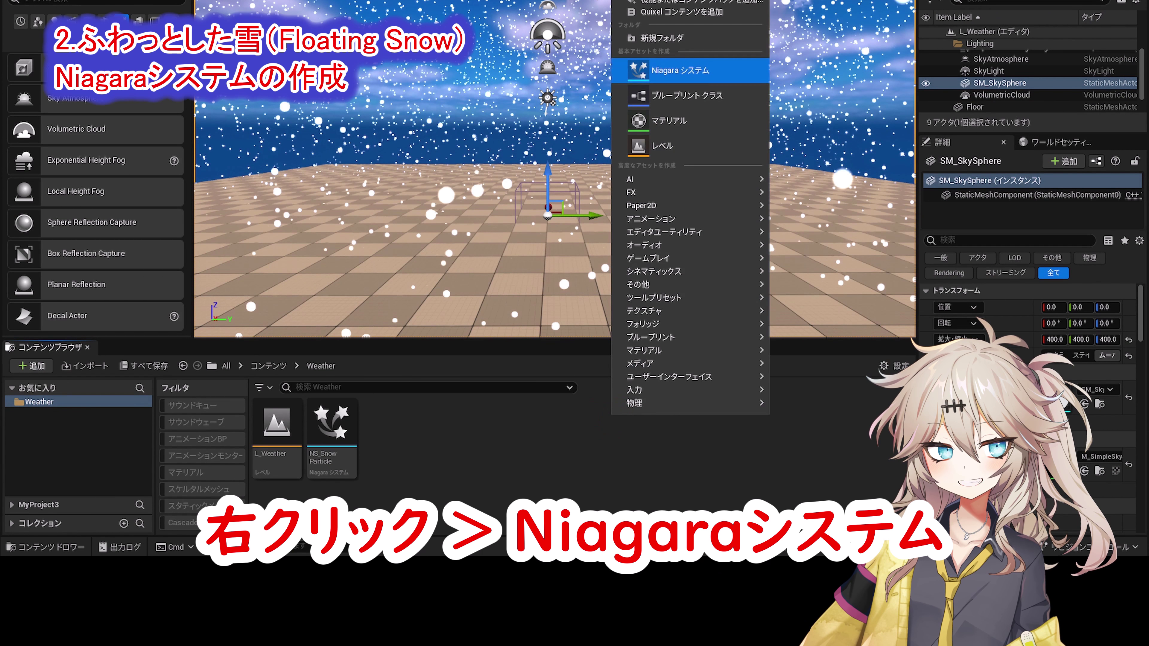
- Create a Niagara system based on the Hanging Particulates emitter template and name it NS_FloatingSnowParticle
click(678, 68)
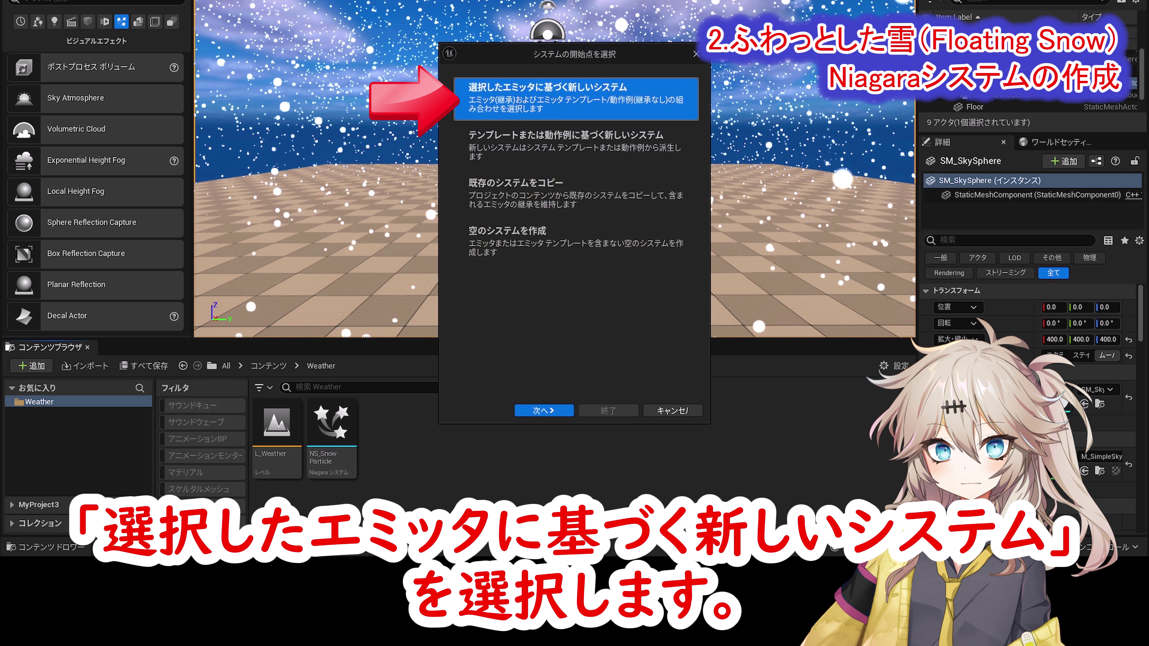
click(544, 411)
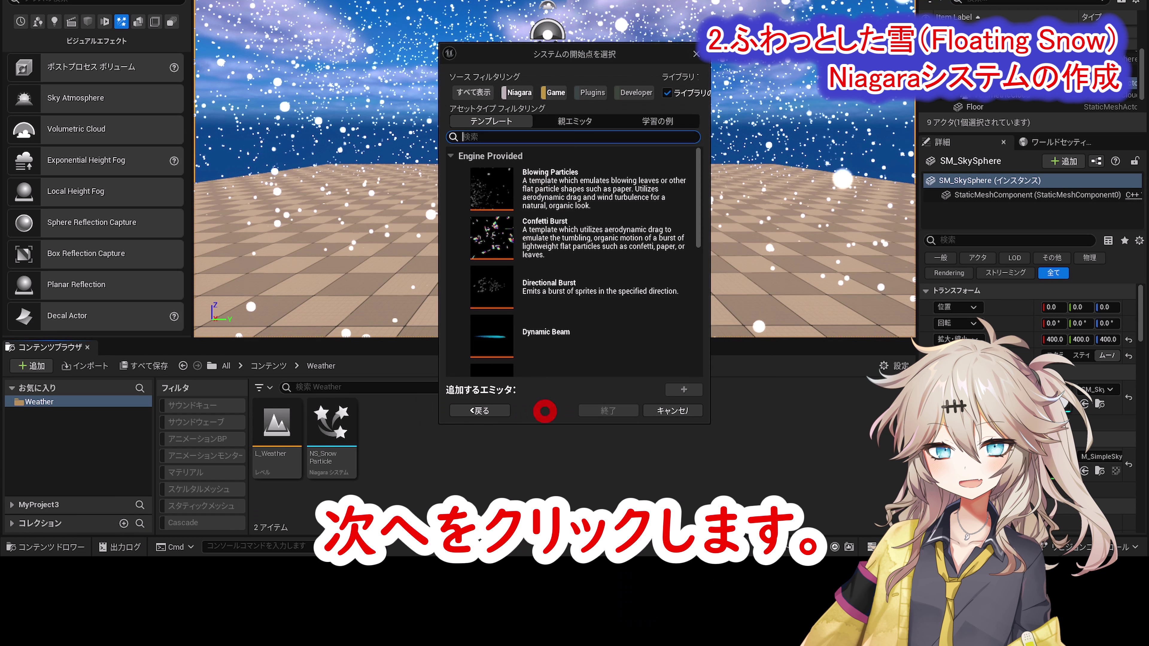
drag(699, 179, 700, 280)
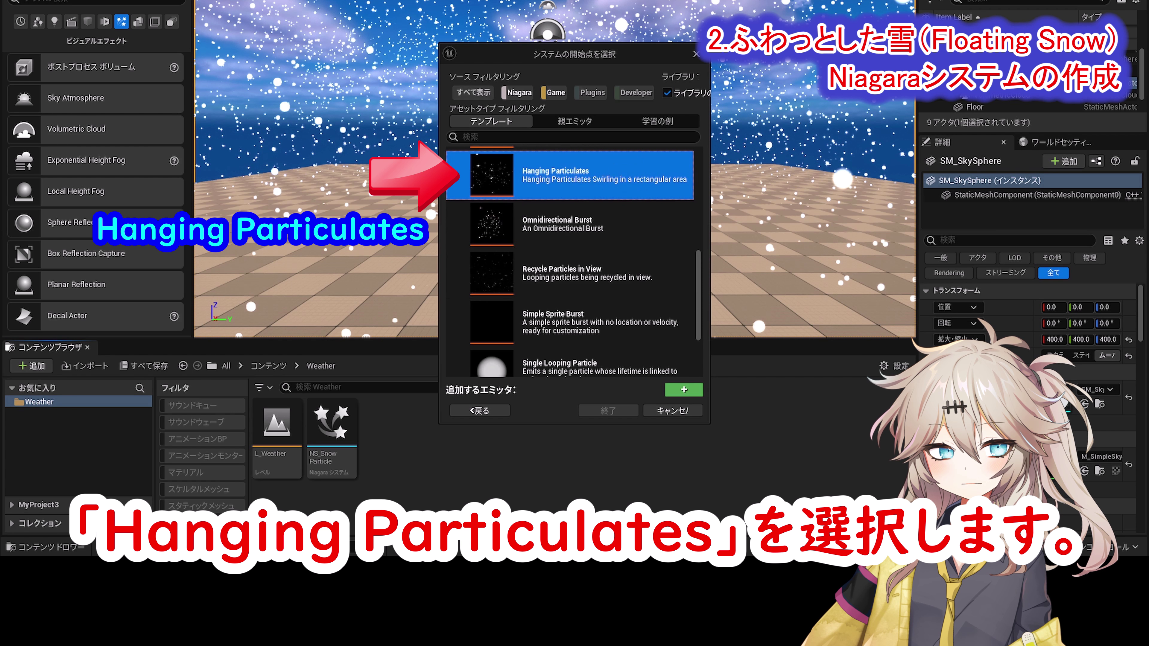
click(683, 390)
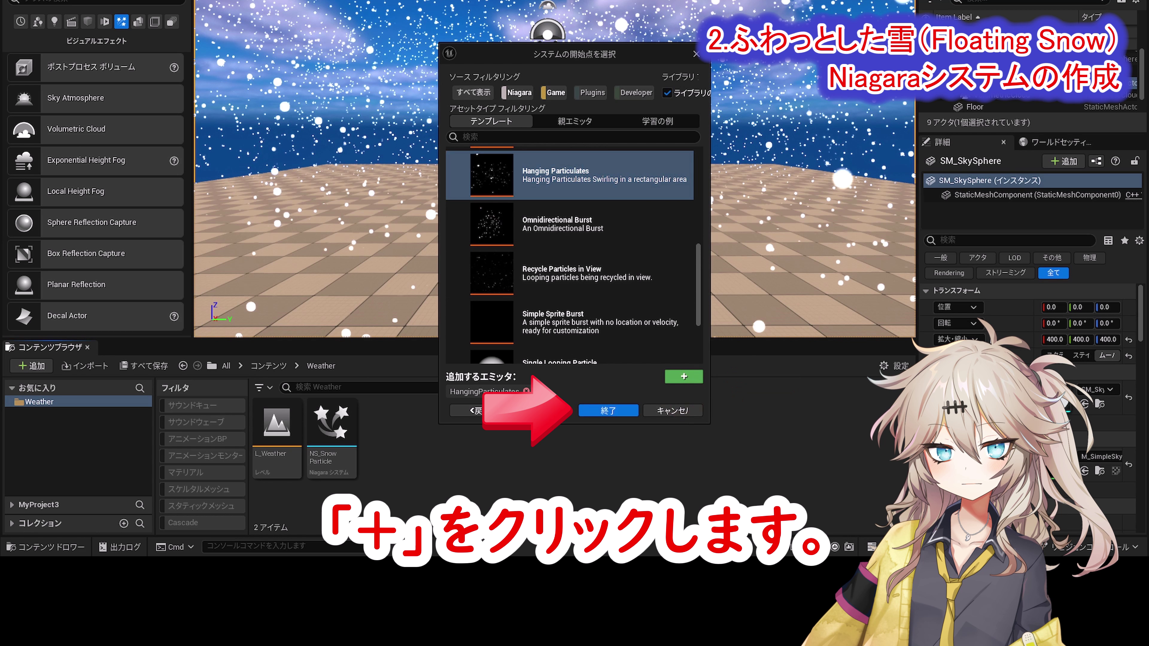
click(609, 411)
text(NS_FloatingSnowParticle)
key(Return)
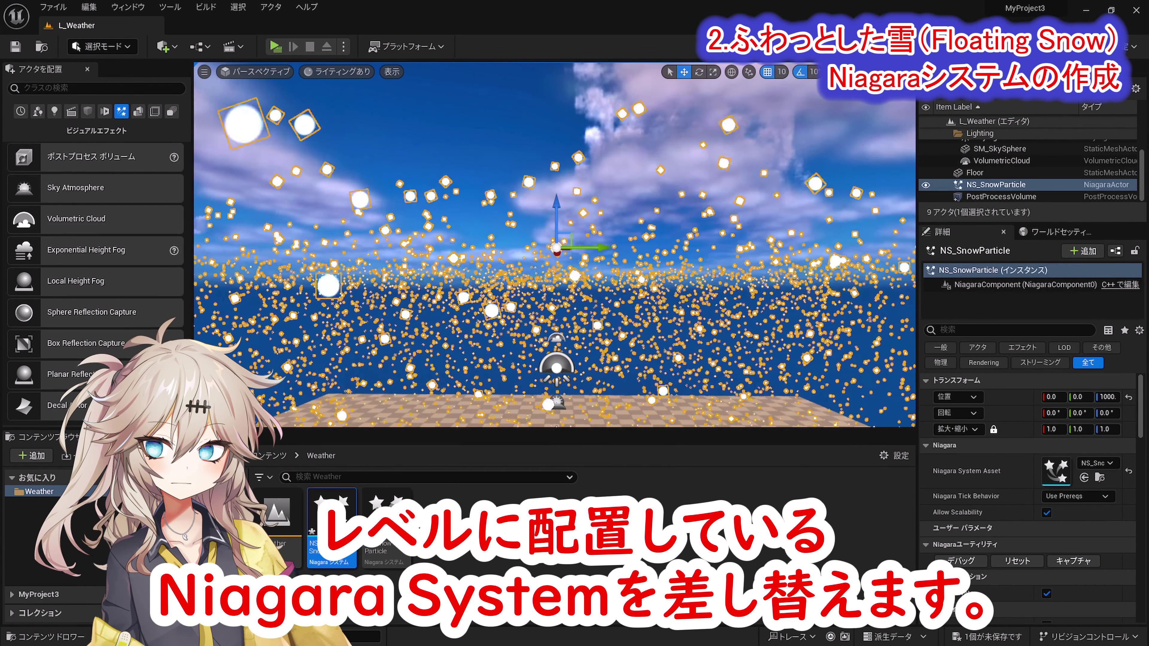
- Swap the level's snow system for NS_FloatingSnowParticle at Z 1000 and set its preview timeline to 2.00
text(1000)
key(Return)
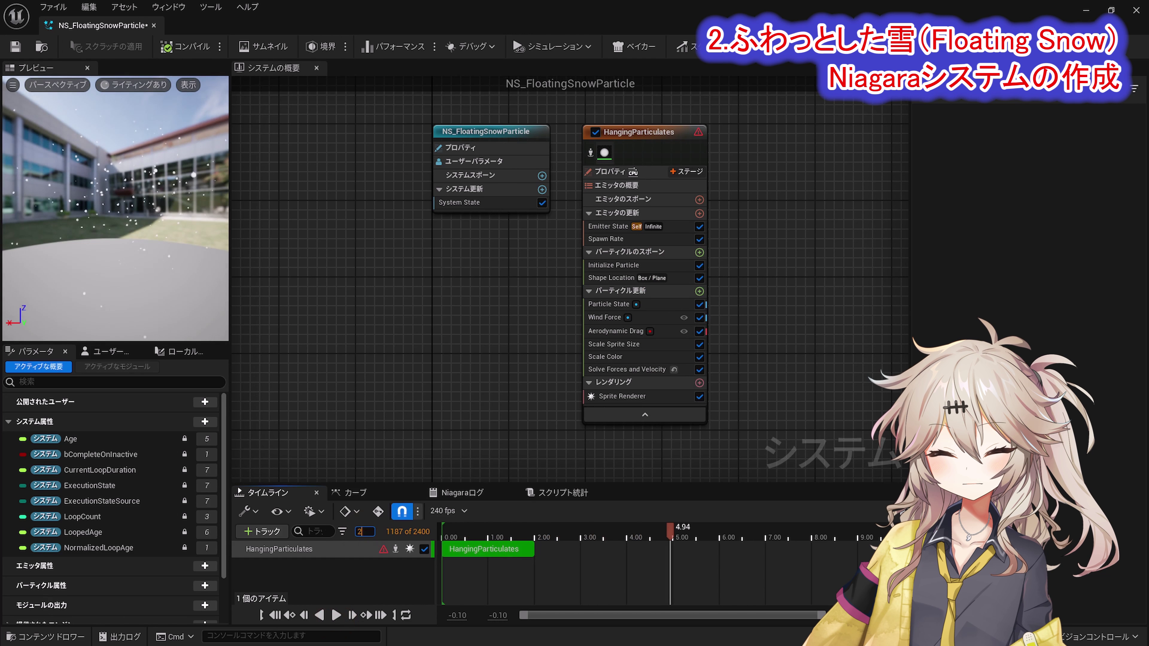
key(Return)
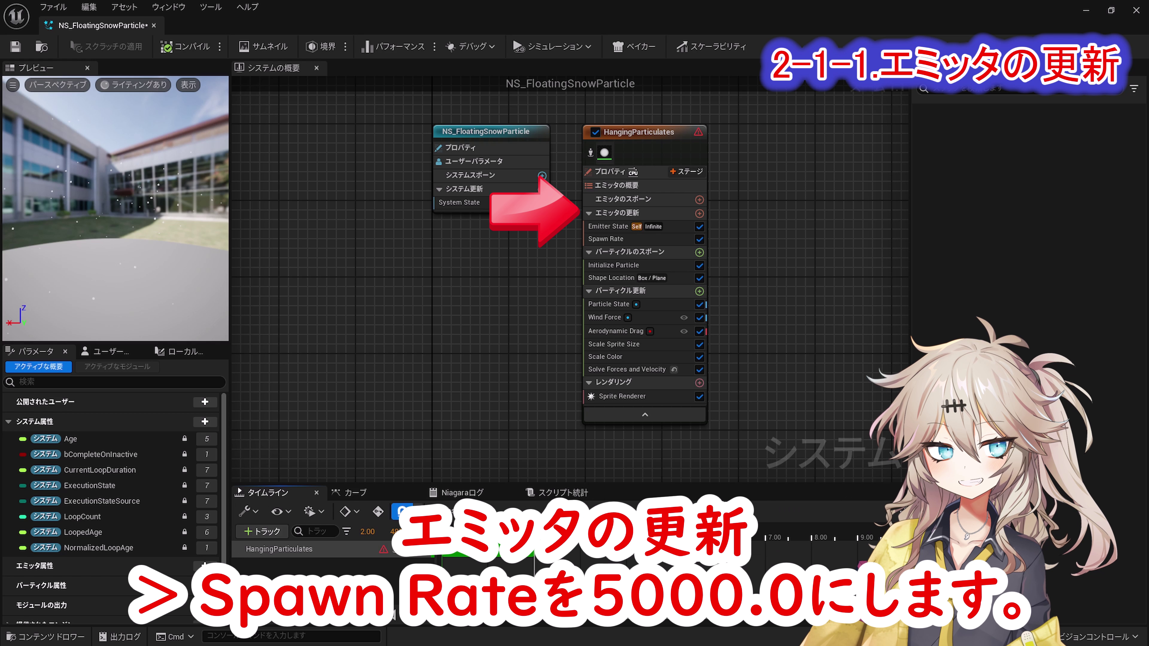
- Set the Spawn Rate of the HangingParticulates emitter to 5000
click(606, 239)
click(949, 182)
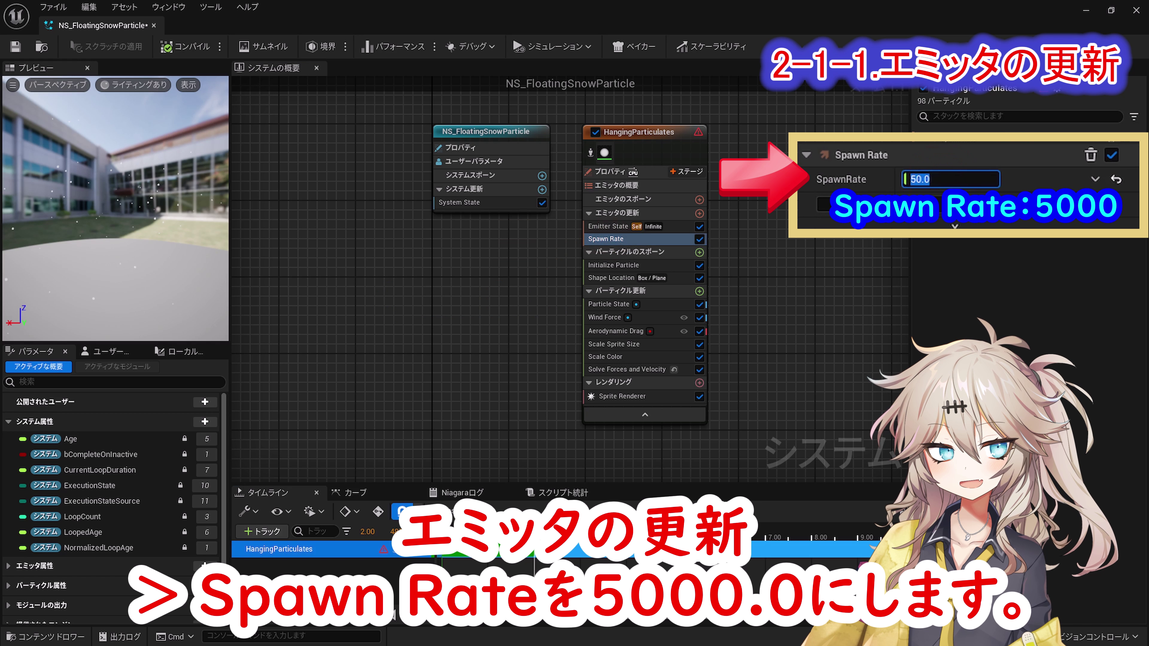
text(5000)
key(Return)
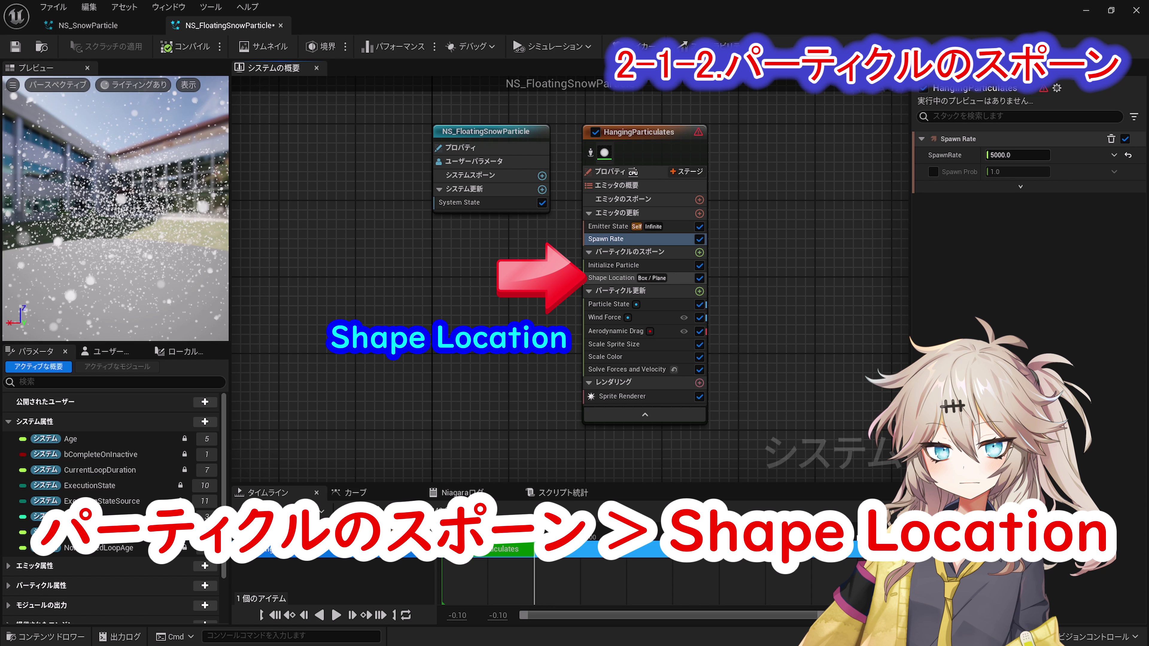
- Set the Shape Location module's Box Size to 4000 × 4000 × 100
click(611, 278)
click(1005, 219)
text(4000)
key(Tab)
text(4000)
key(Tab)
text(100)
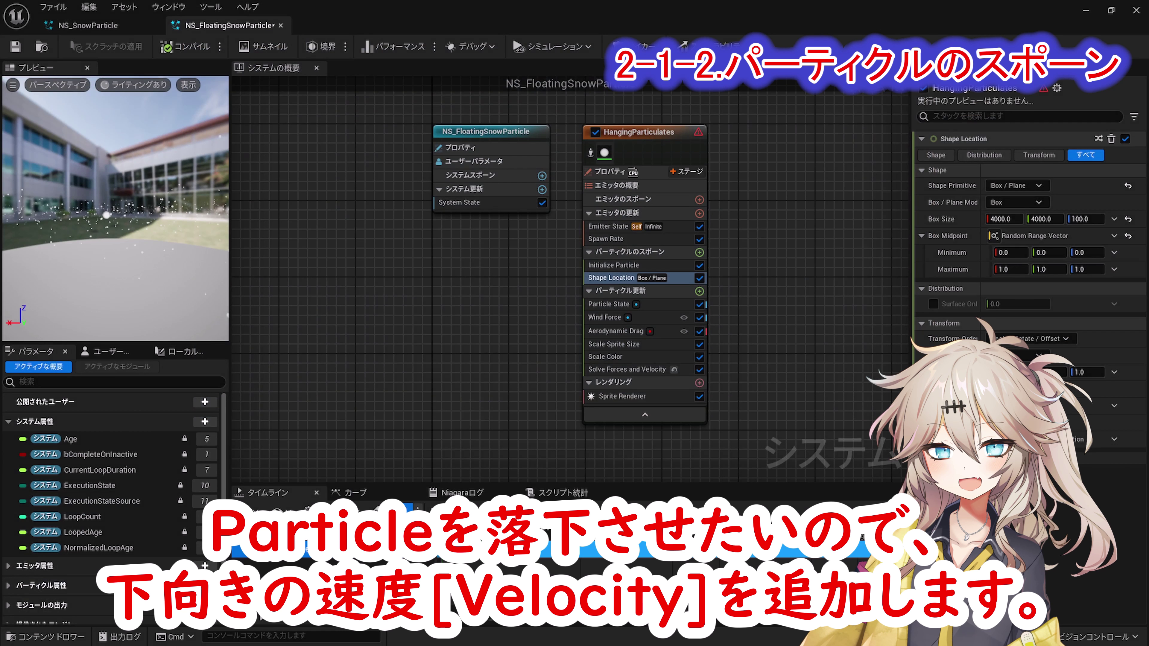
- Add an Add Velocity module to the particle spawn stage and set its Velocity to Y 30 and Z -50
click(700, 252)
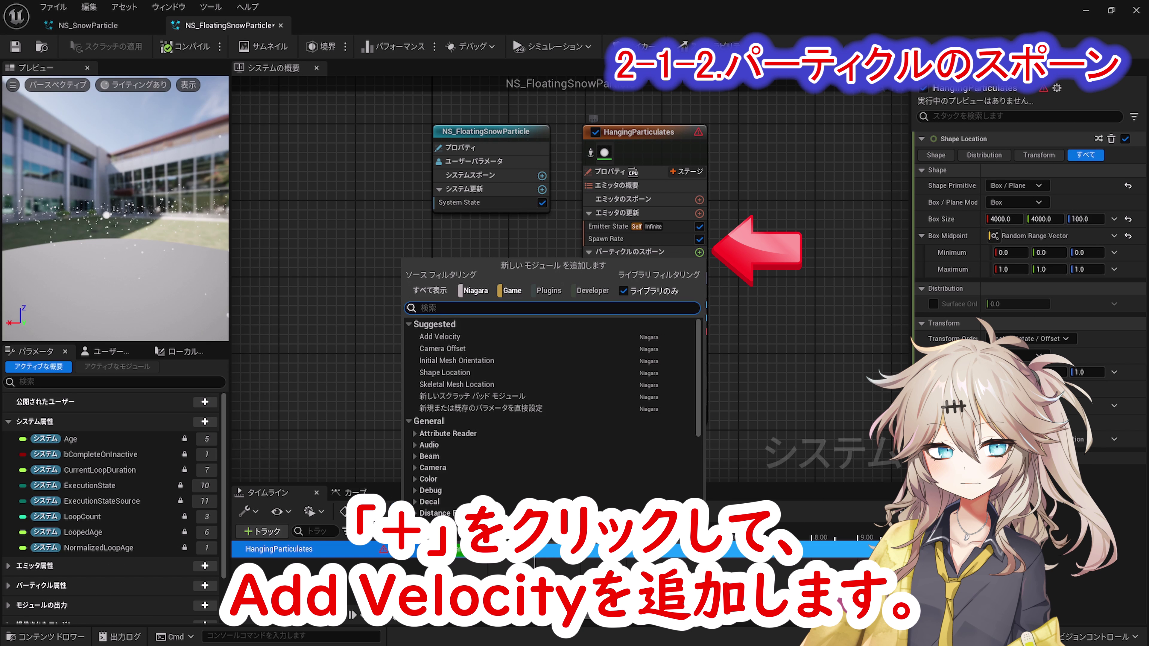
click(497, 337)
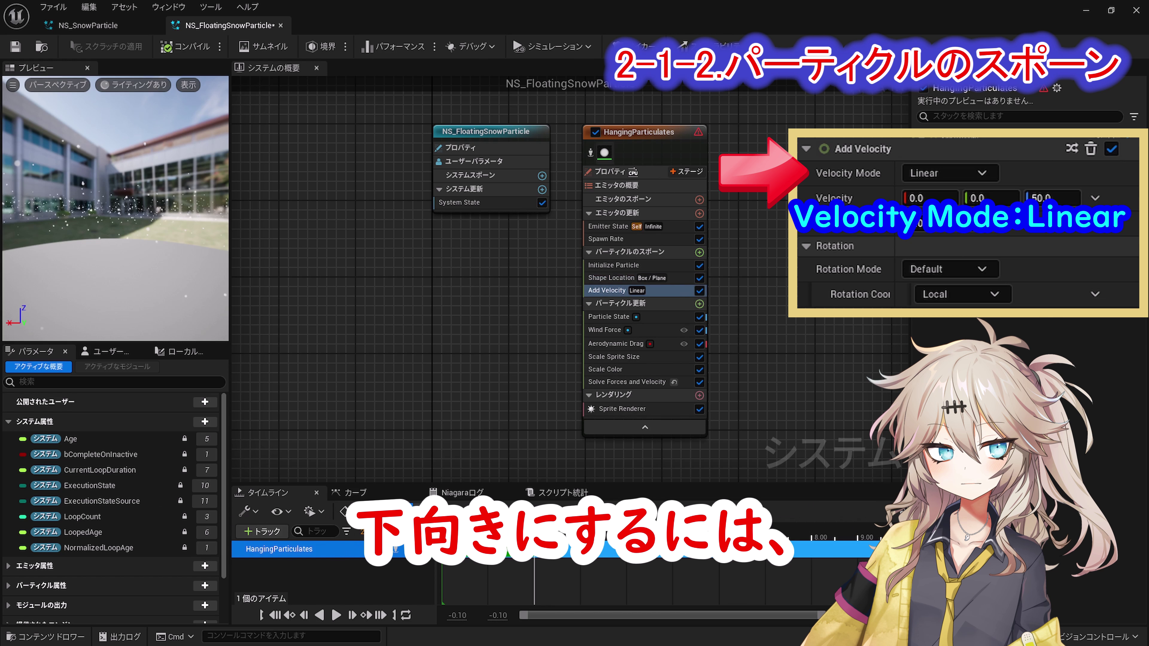
click(1044, 198)
click(1033, 198)
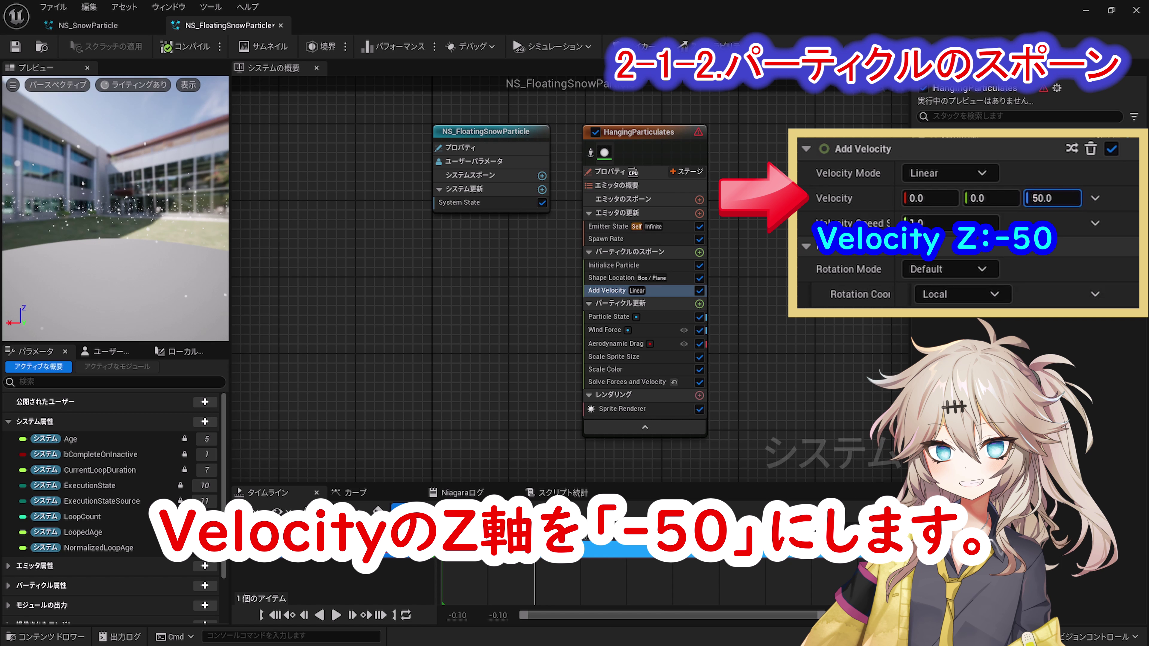
text(-)
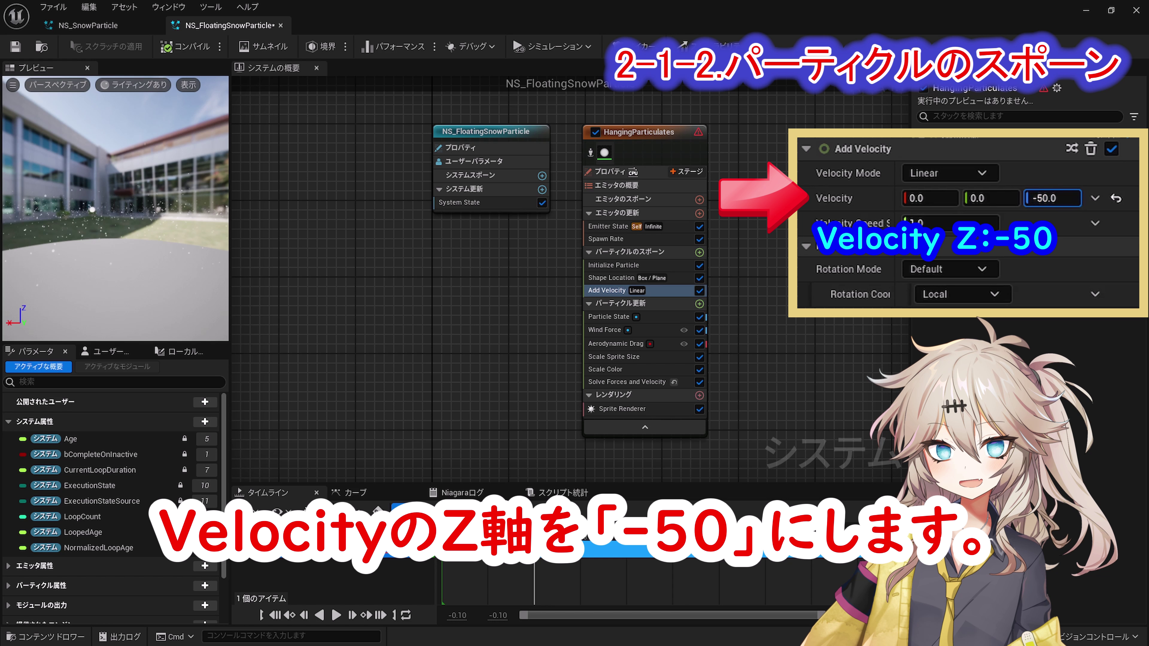
click(983, 198)
text(30)
key(Return)
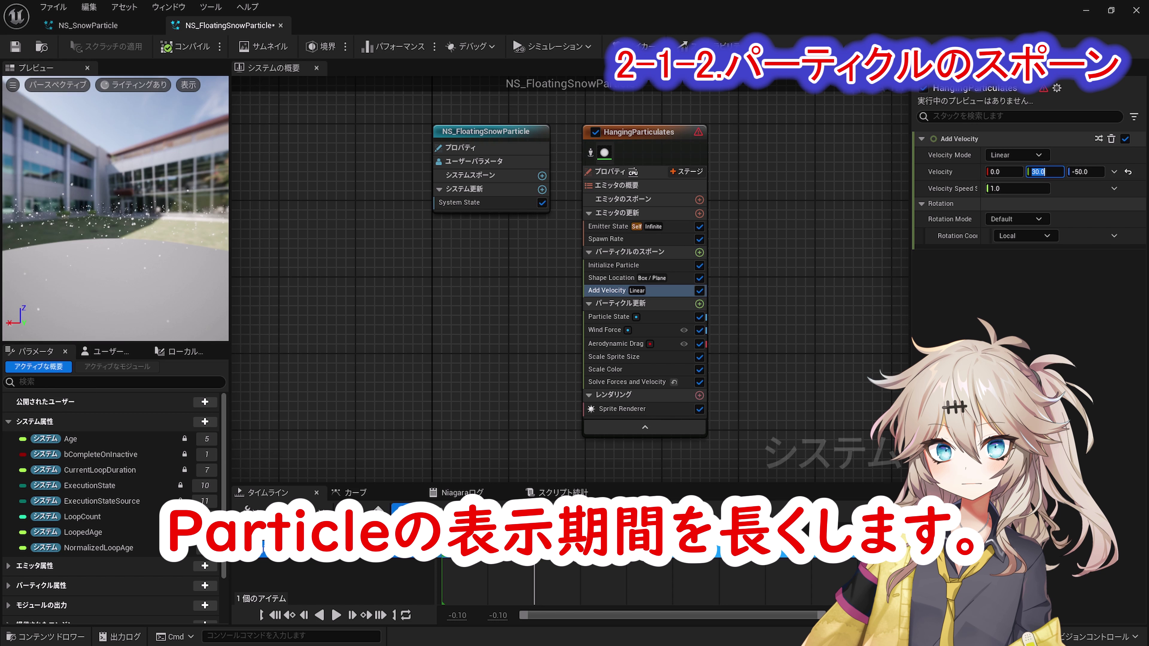
- In the Initialize Particle module, set Lifetime Min to 40 and Lifetime Max to 60
click(613, 266)
click(1026, 204)
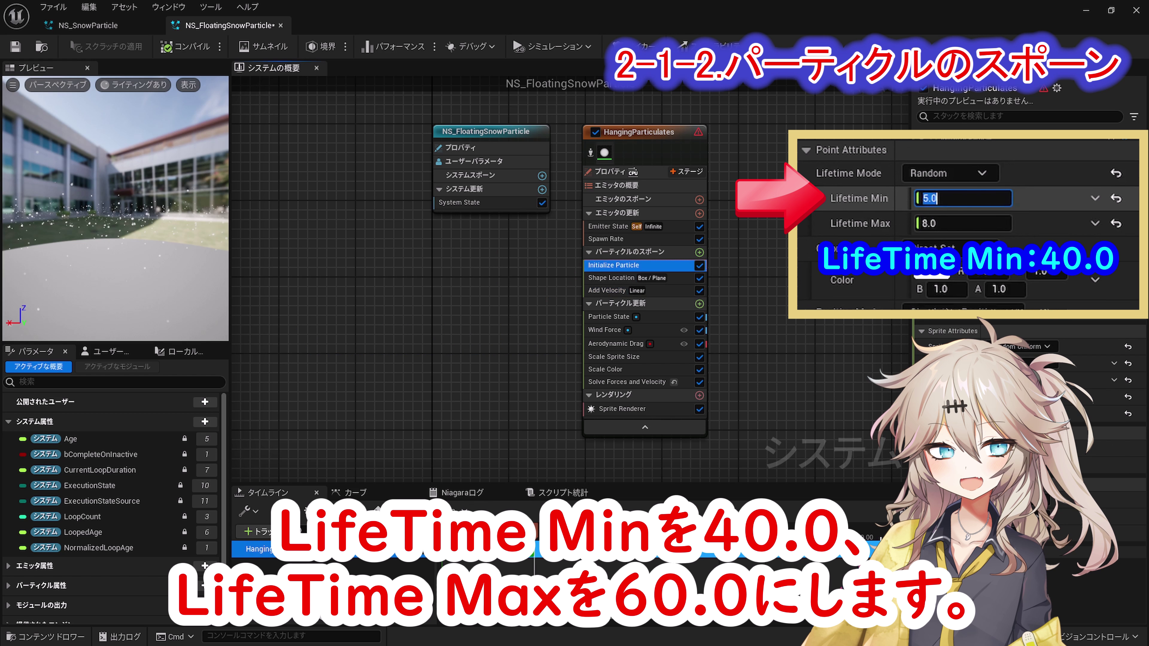
text(40)
key(Tab)
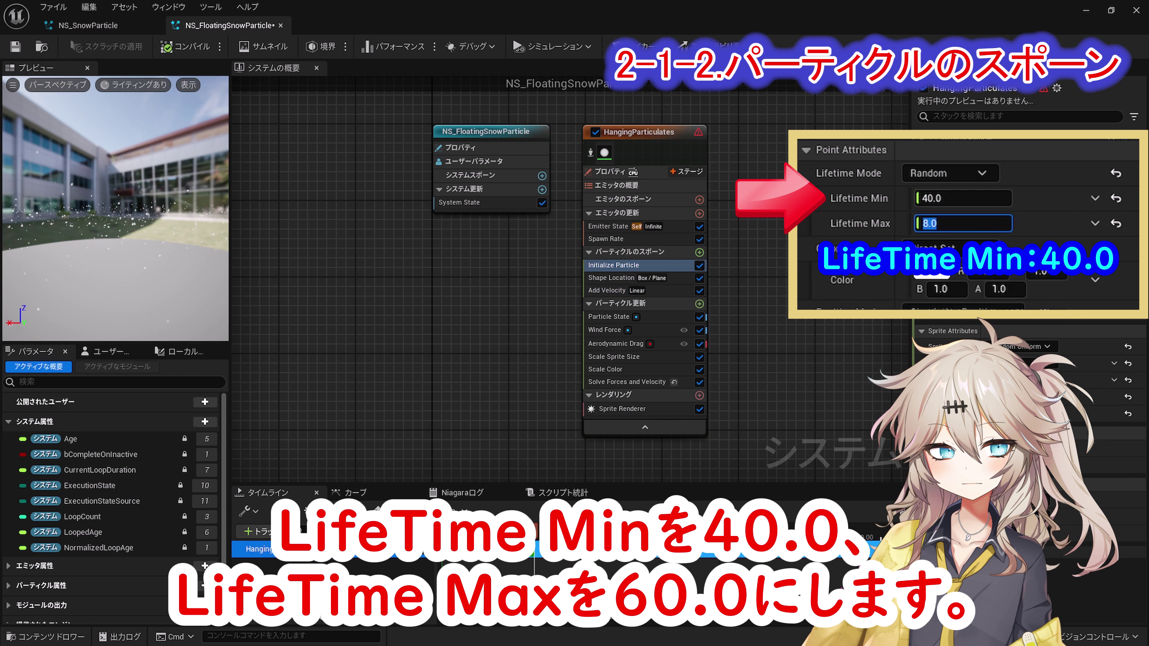
text(60)
key(Return)
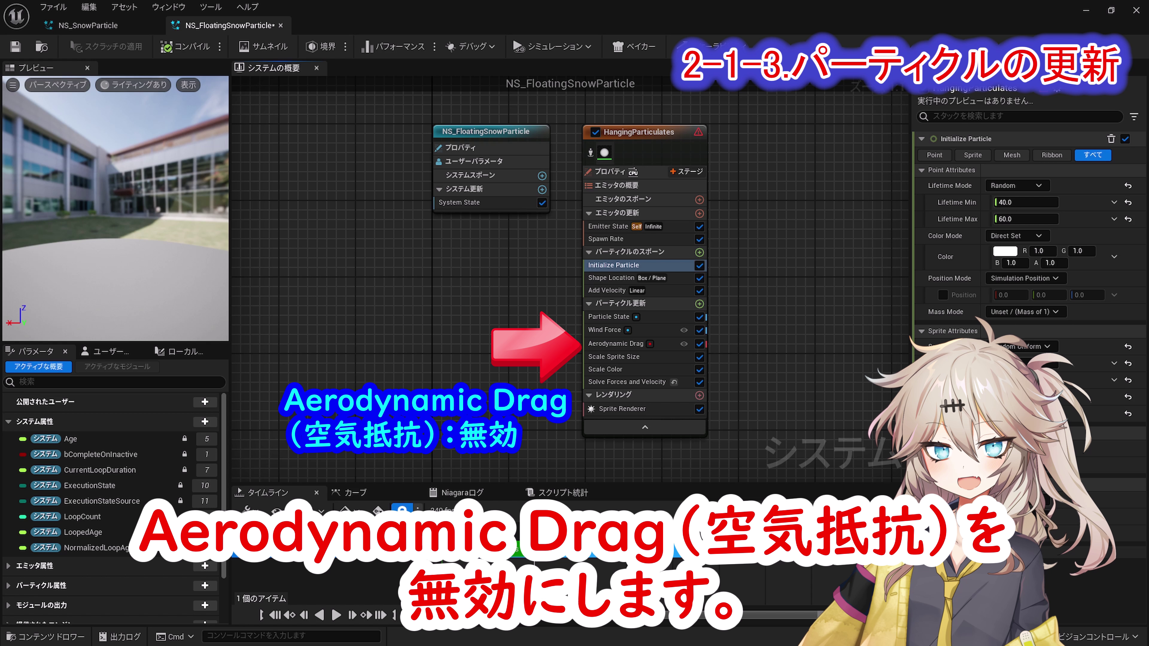
- Disable the Aerodynamic Drag and Wind Force modules in the particle update stage
click(617, 344)
click(699, 345)
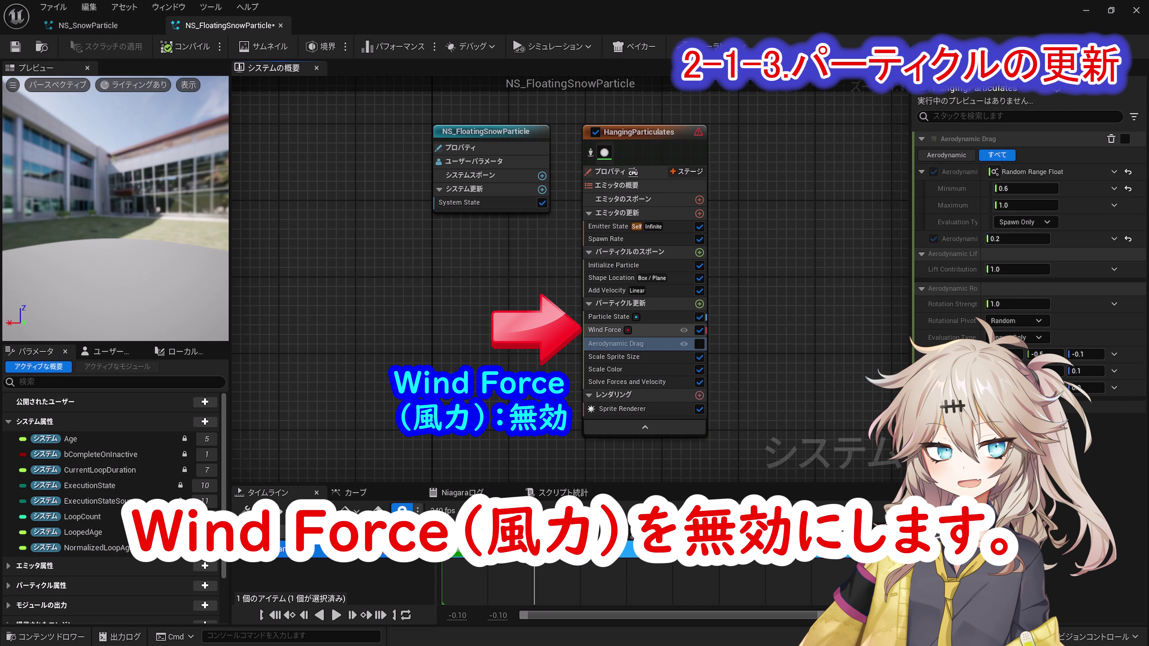
click(605, 330)
click(699, 331)
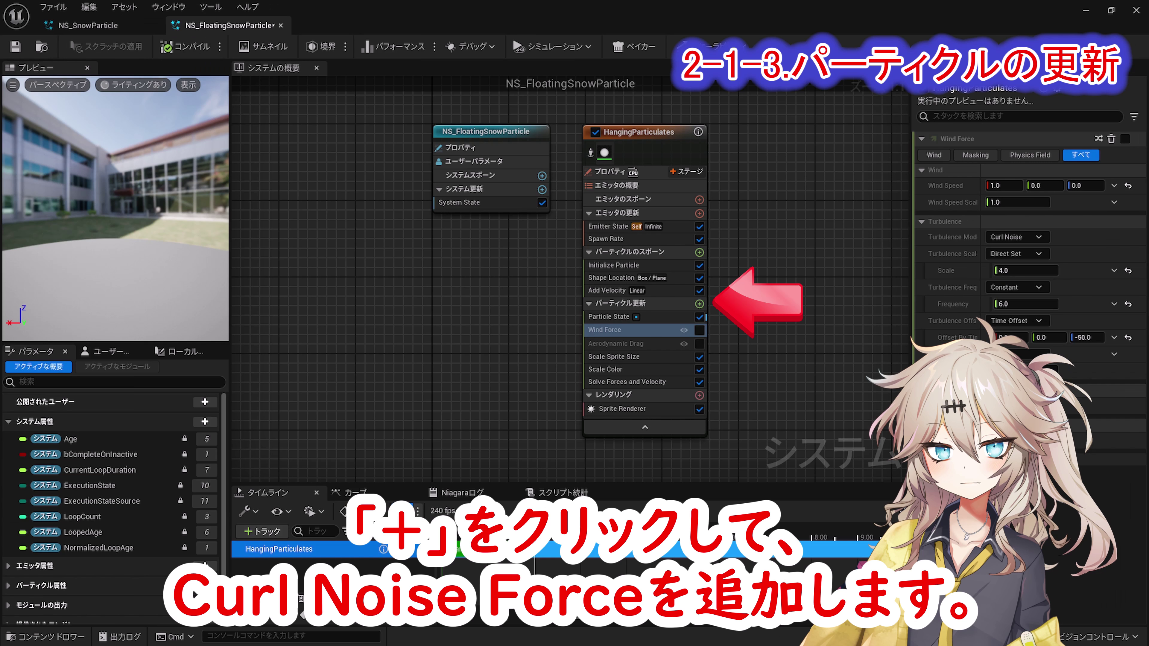
- Add a Curl Noise Force module to the particle update stage and set its Noise Strength to 20
click(700, 304)
text(Curl Noise Force)
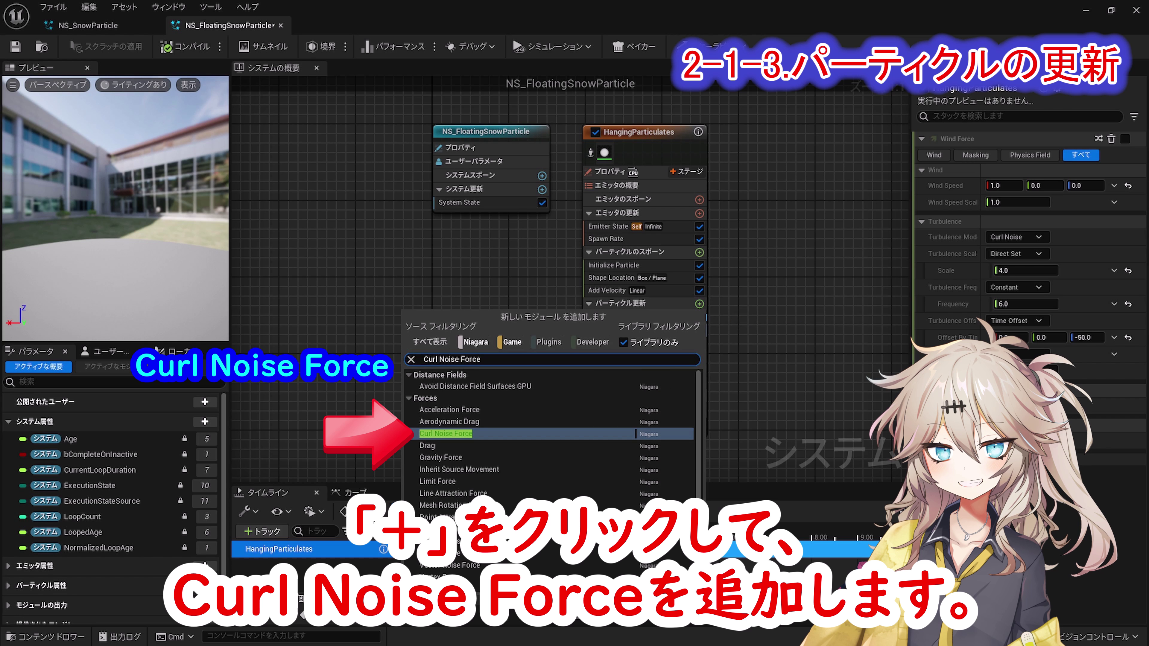
key(Return)
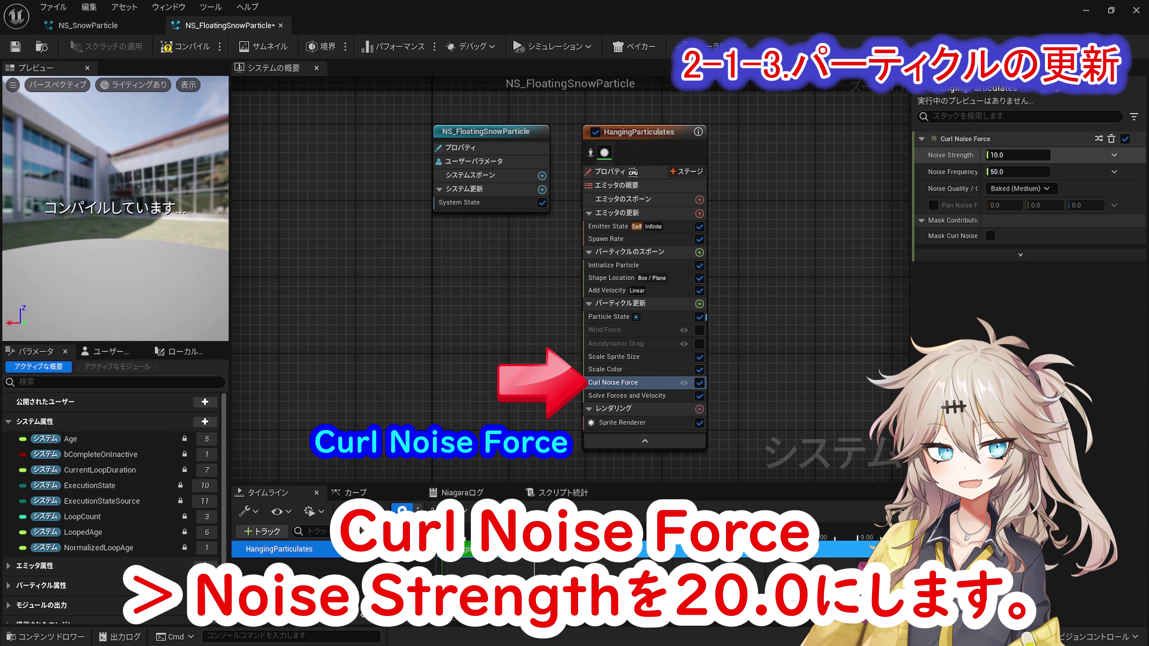
click(950, 175)
text(20)
key(Return)
- Save the floating snow system and play the L_Weather level to preview the effect
key(ctrl+s)
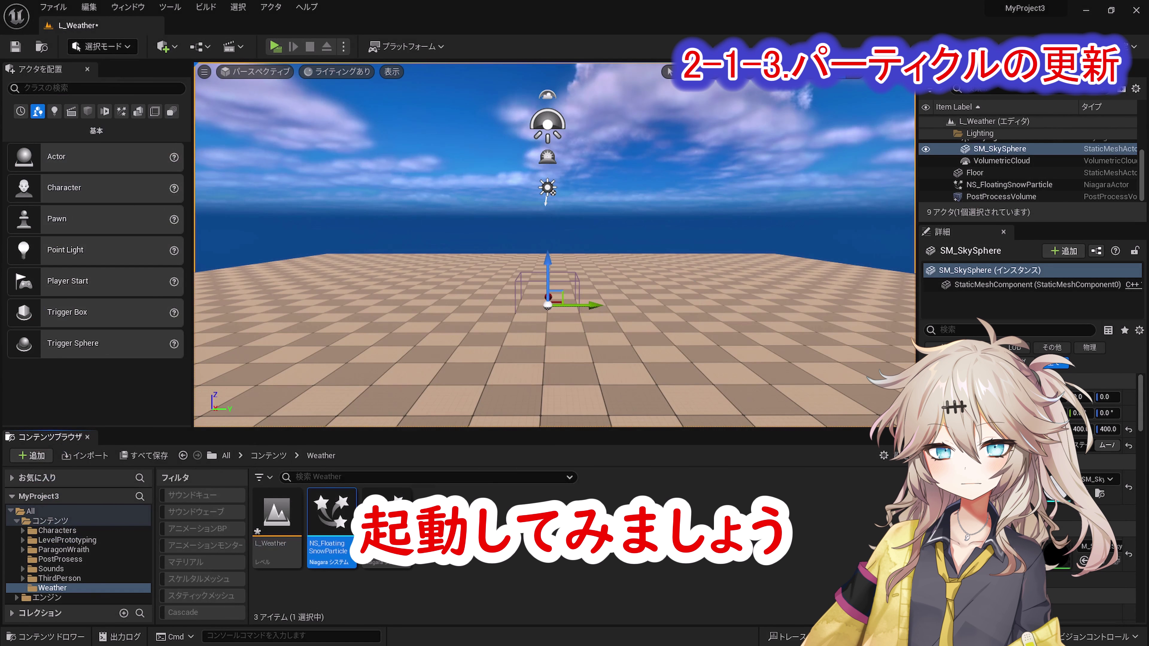
key(alt+p)
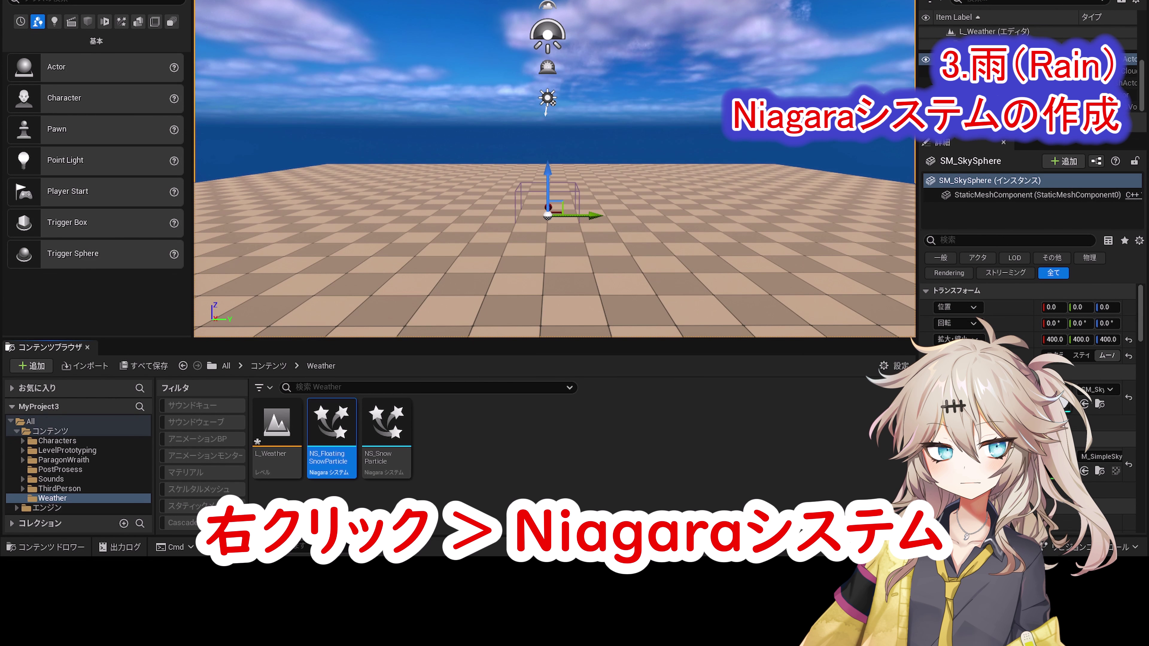
- Create a Niagara system in the Weather folder based on the Fountain emitter template and name it NS_RainParticle
right_click(550, 516)
click(620, 83)
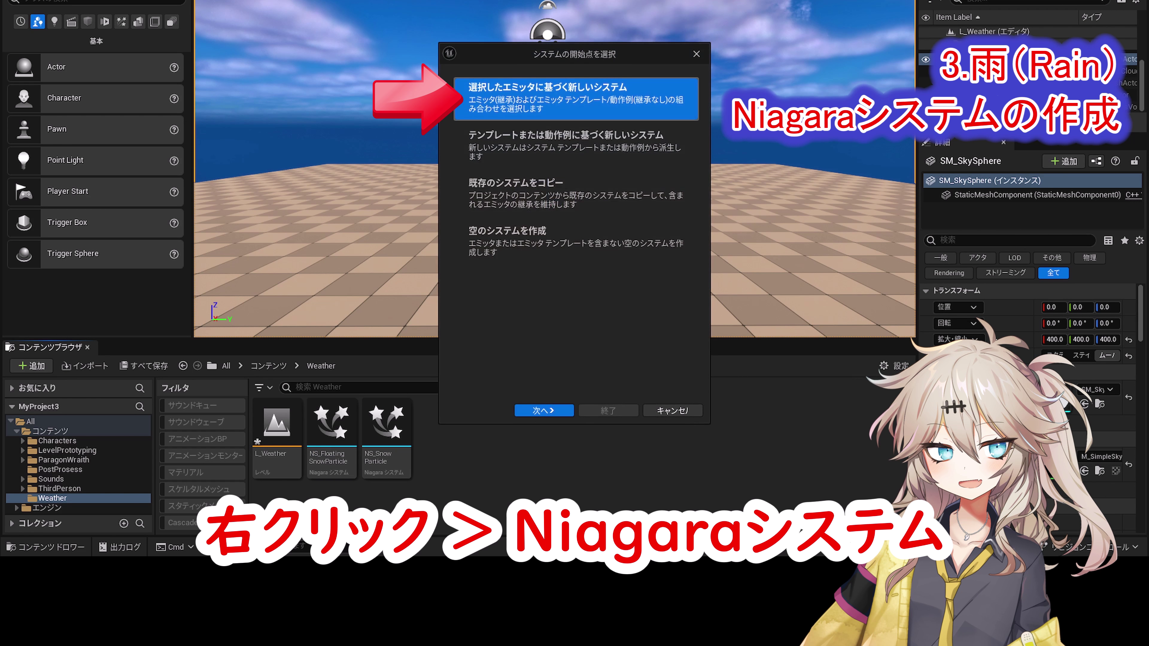
click(545, 411)
scroll(570, 255, down, 5)
click(570, 174)
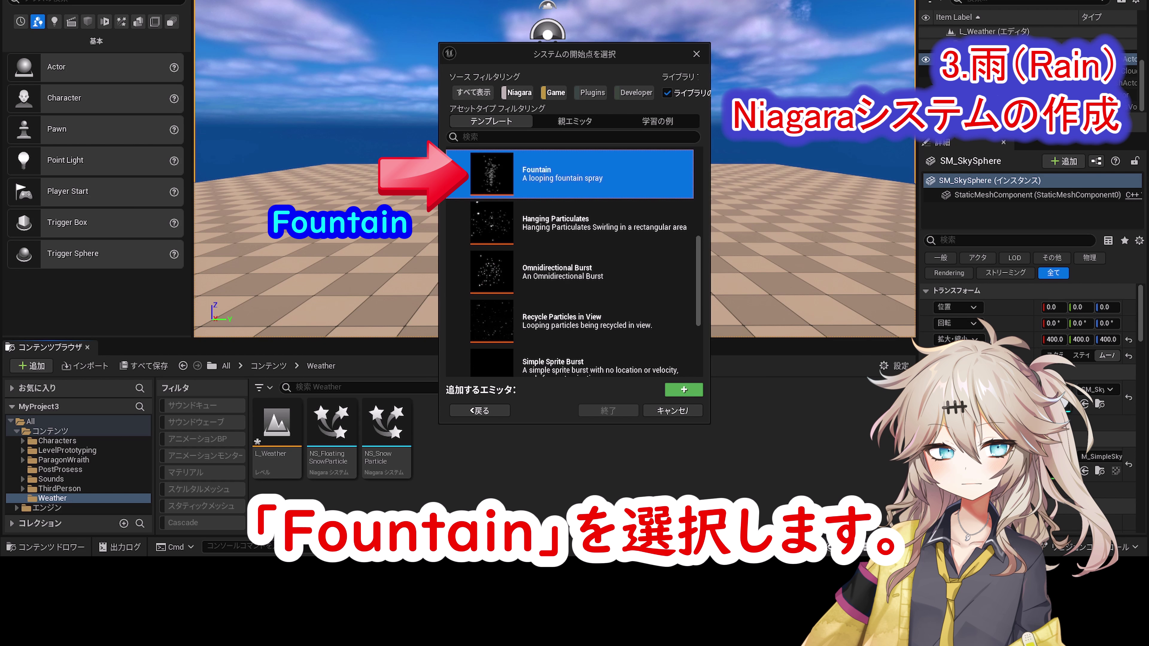
click(683, 377)
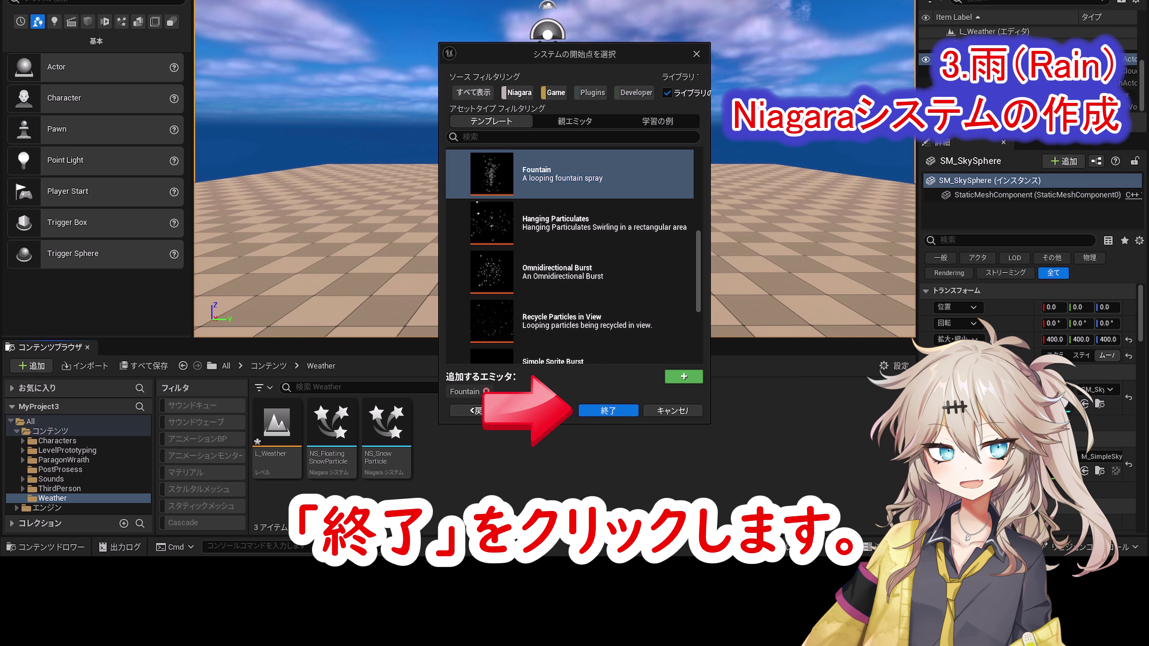
click(608, 410)
text(NS_RainParticle)
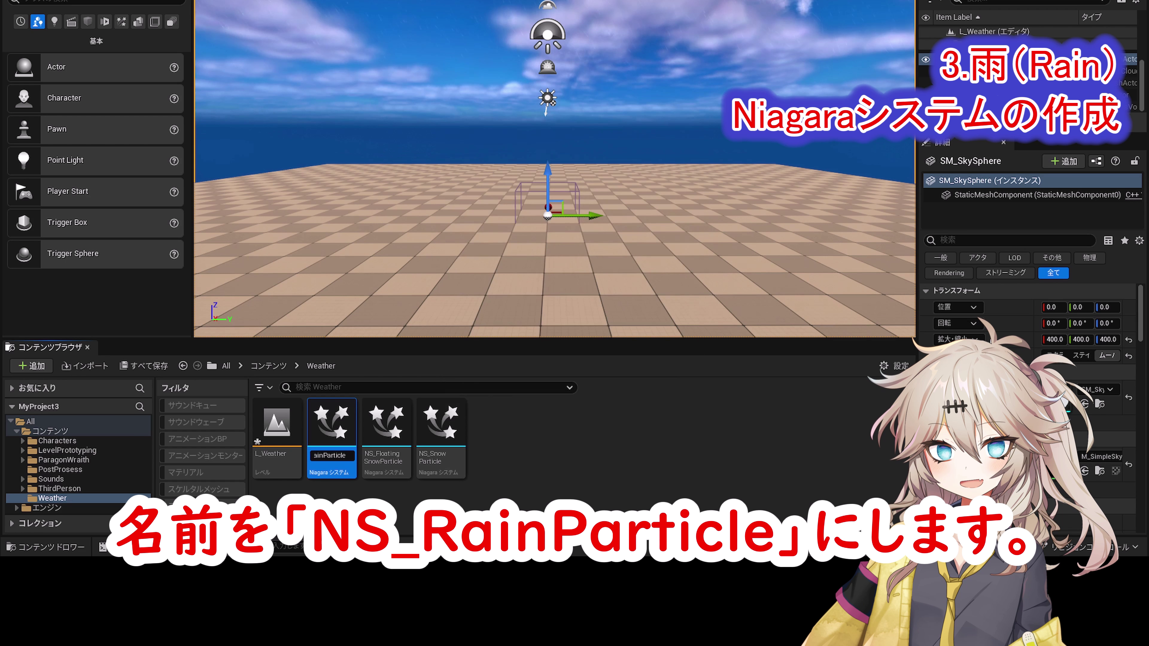
key(Return)
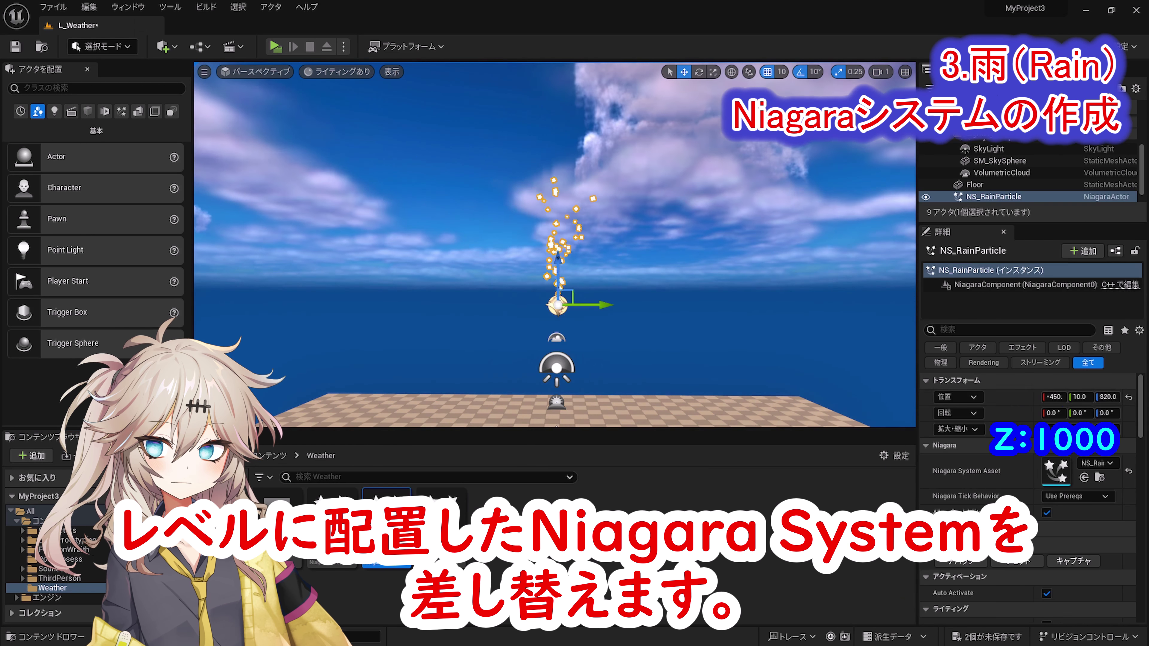
- Set the Z location of the NS_RainParticle actor in the level to 1000
text(1000)
key(Return)
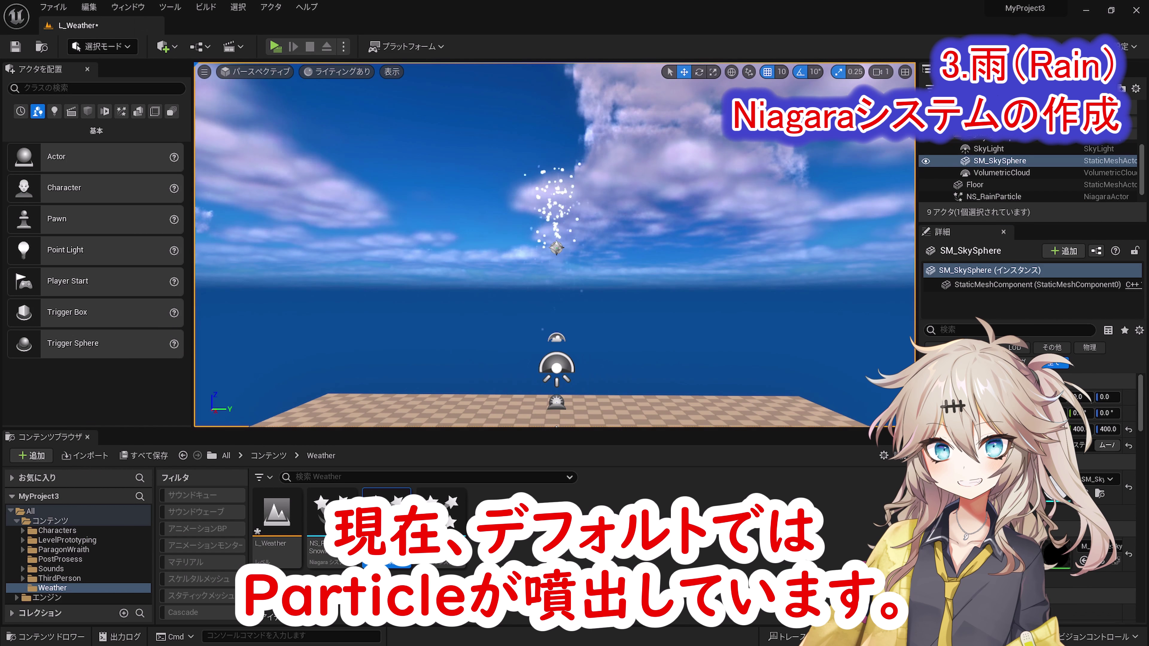
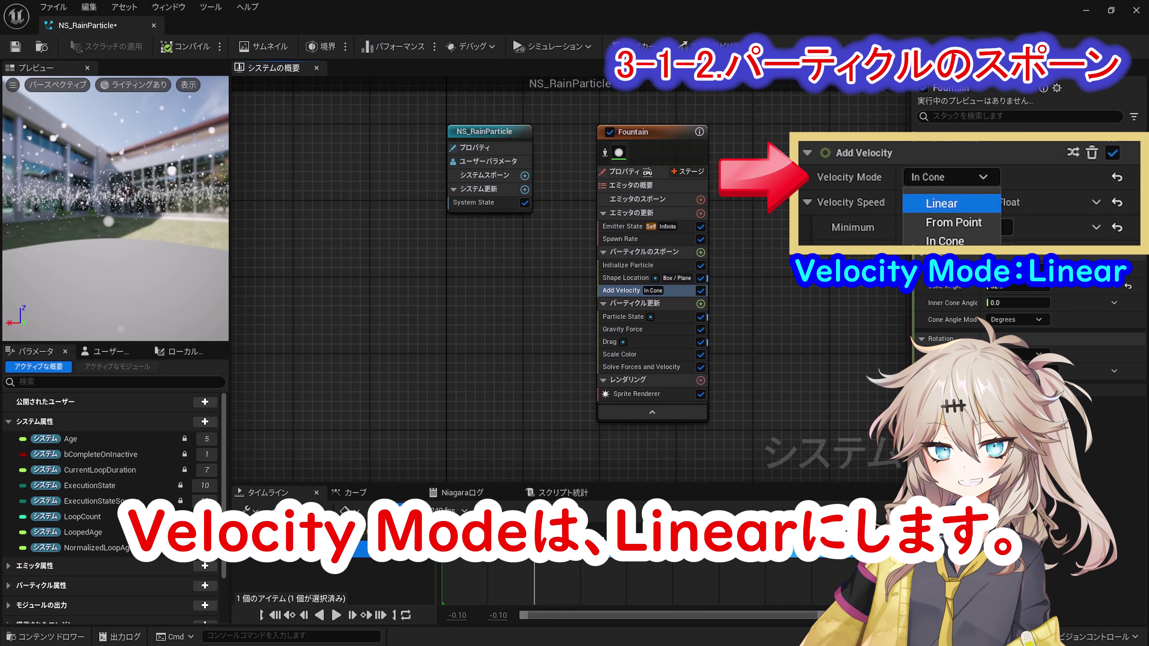
- Switch the Fountain emitter's Add Velocity module to Linear mode and set its Velocity Z to -500
click(927, 198)
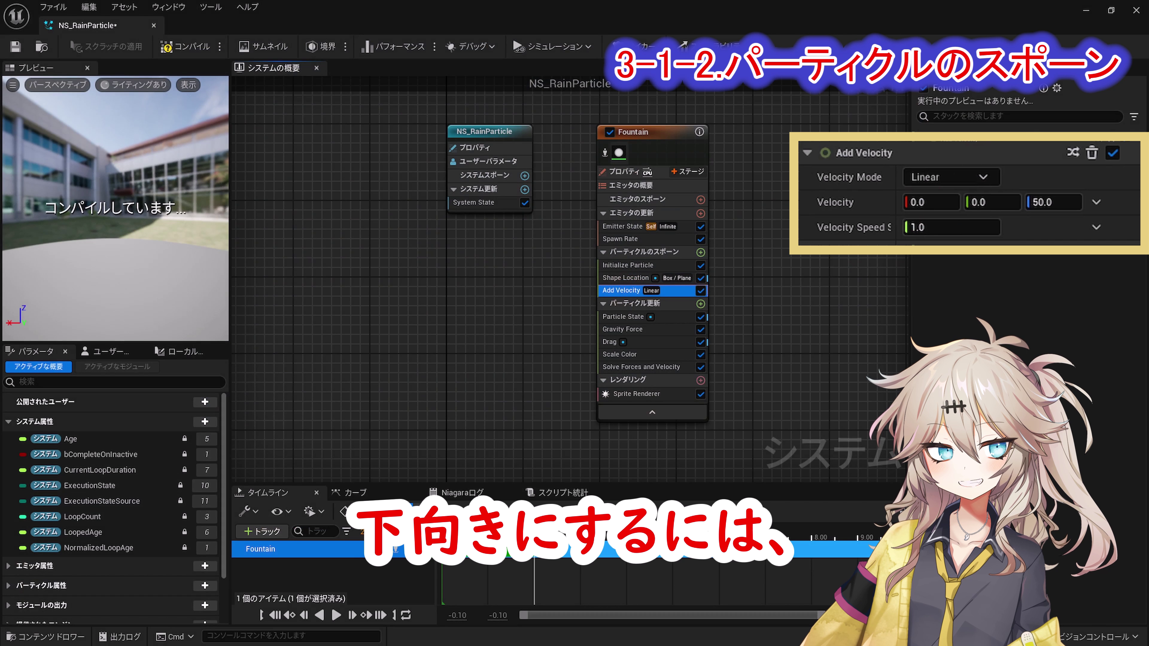
click(1054, 202)
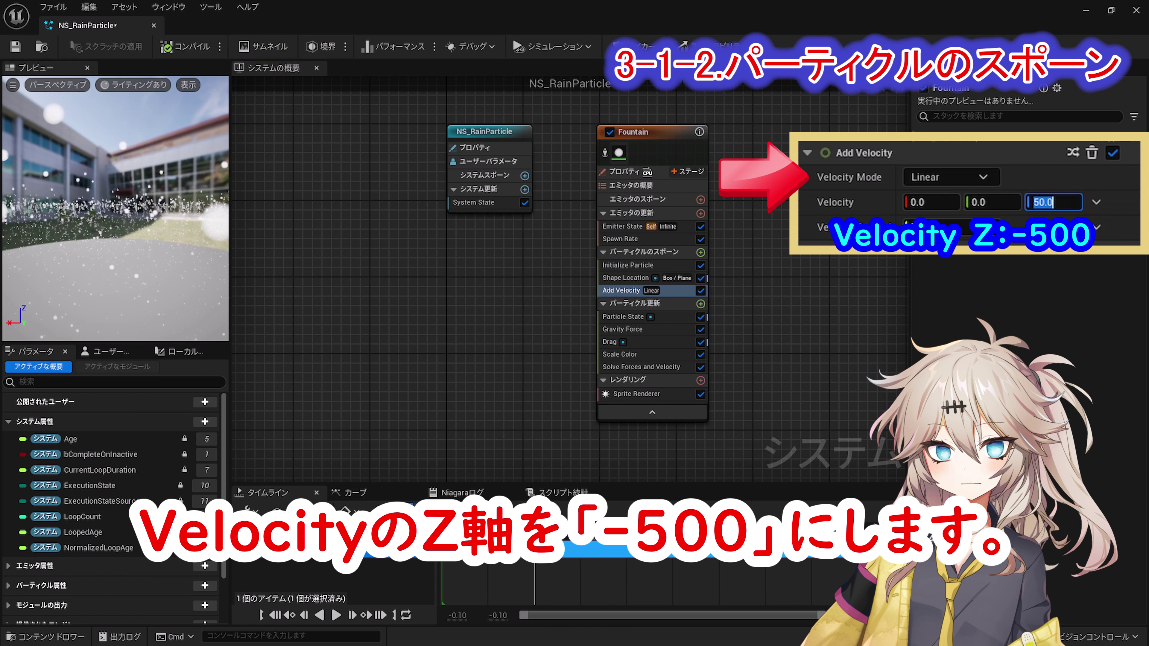
text(-500)
key(Return)
- In the Fountain emitter's Initialize Particle module, set Sprite Size Mode to Non-Uniform and the sprite's X size to 1
click(628, 265)
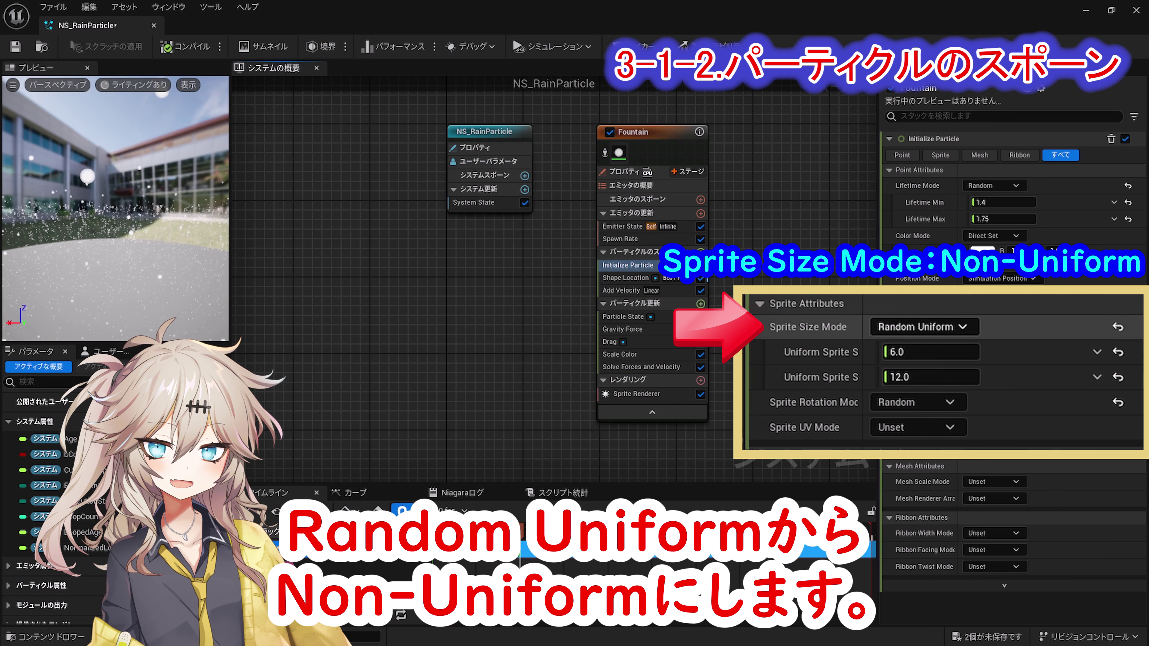
click(918, 327)
click(949, 408)
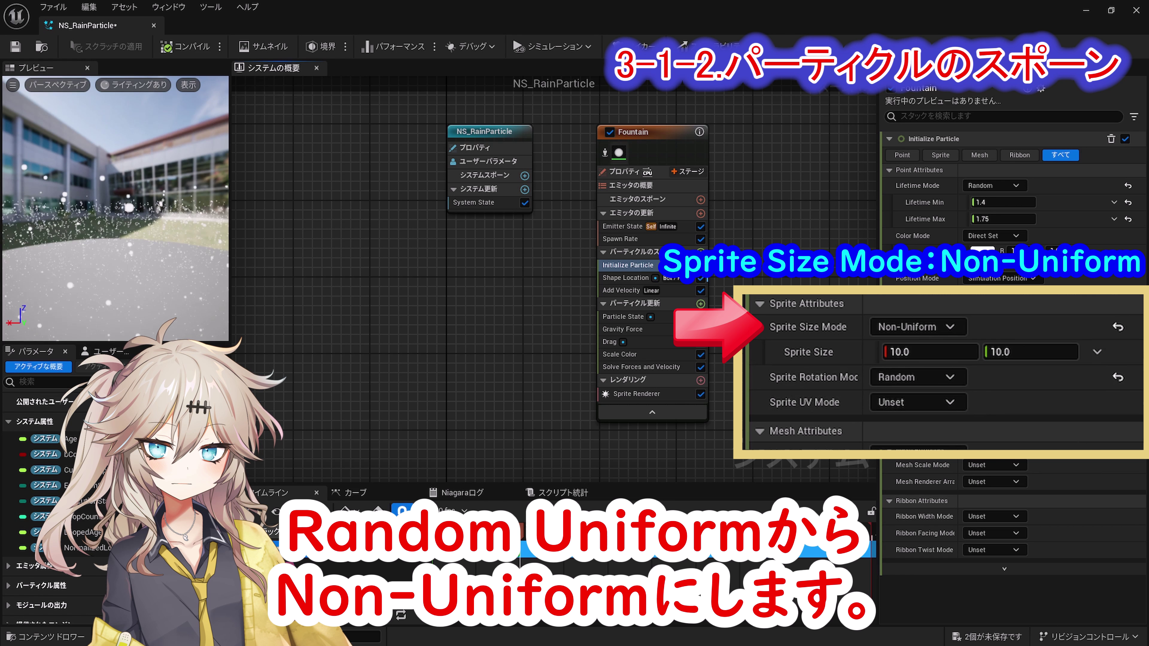
click(929, 354)
text(1)
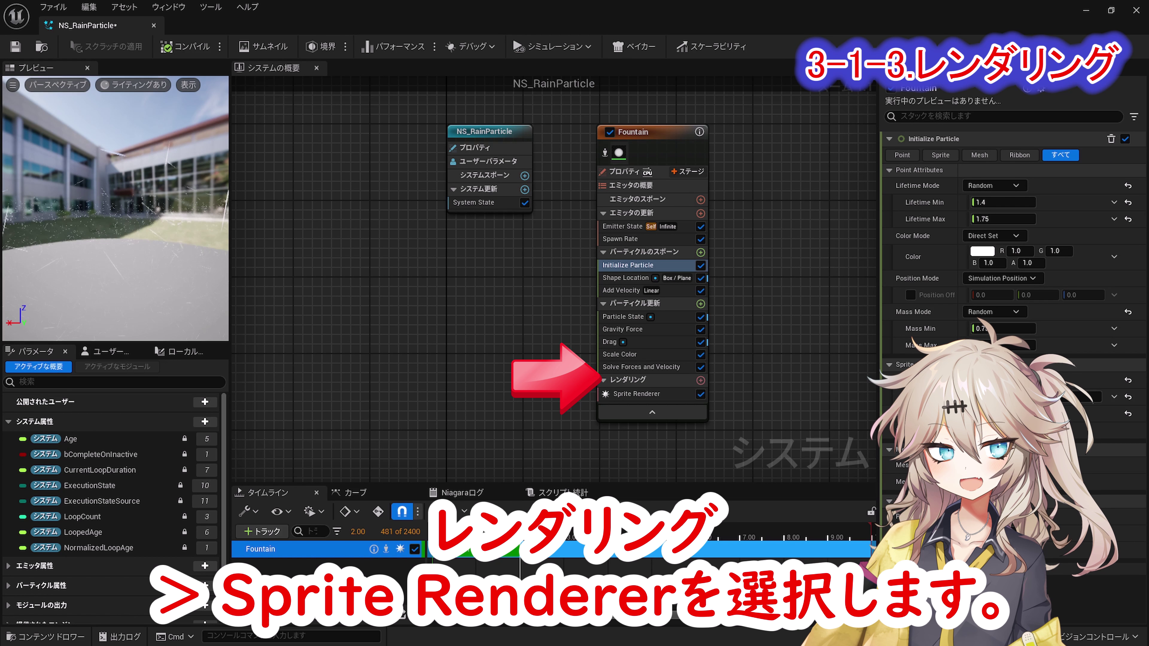
- Set the Sprite Renderer's Alignment to Velocity Aligned
click(637, 394)
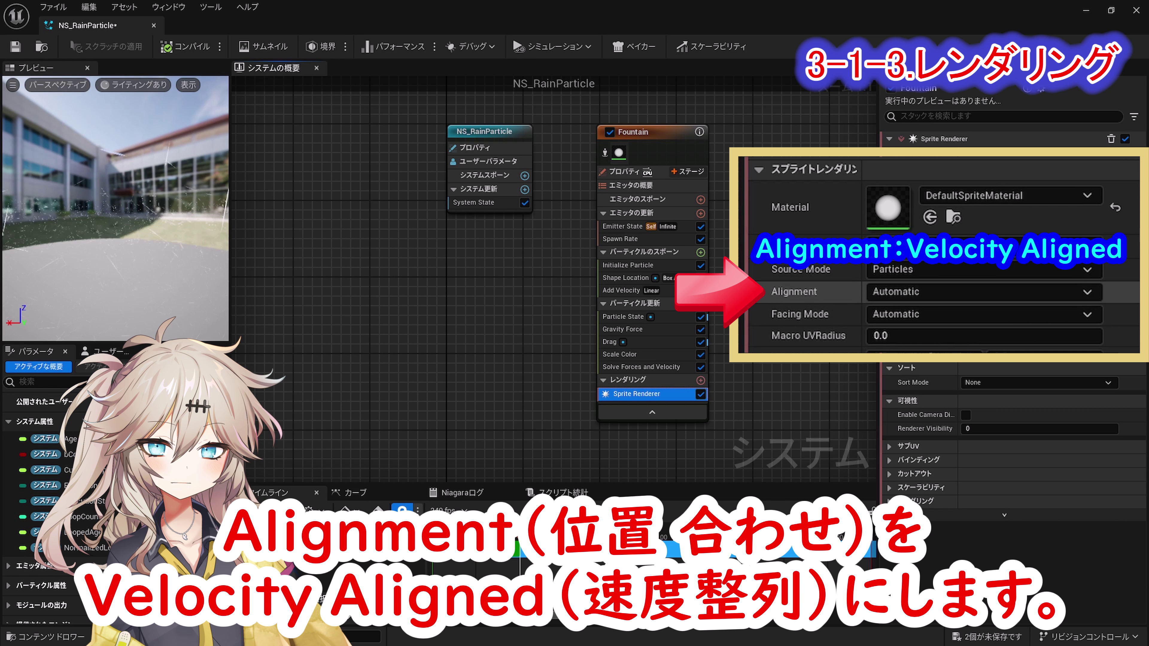
click(985, 292)
click(973, 327)
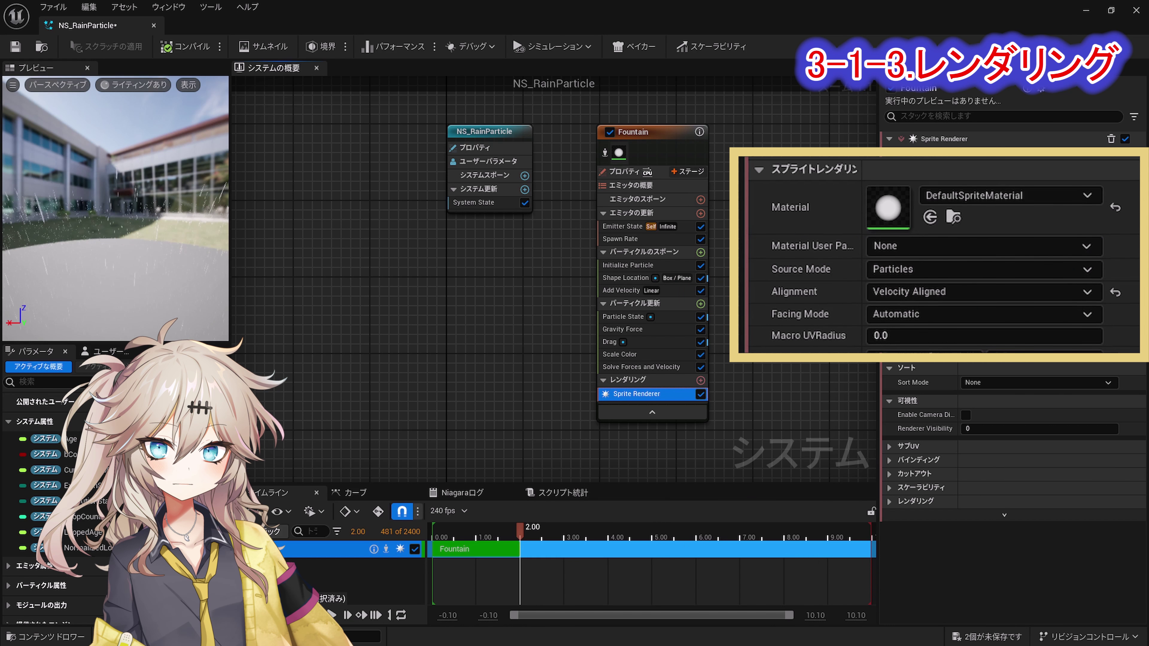
- Save and close the rain system, and play the L_Weather level to preview the rain
click(16, 46)
click(153, 26)
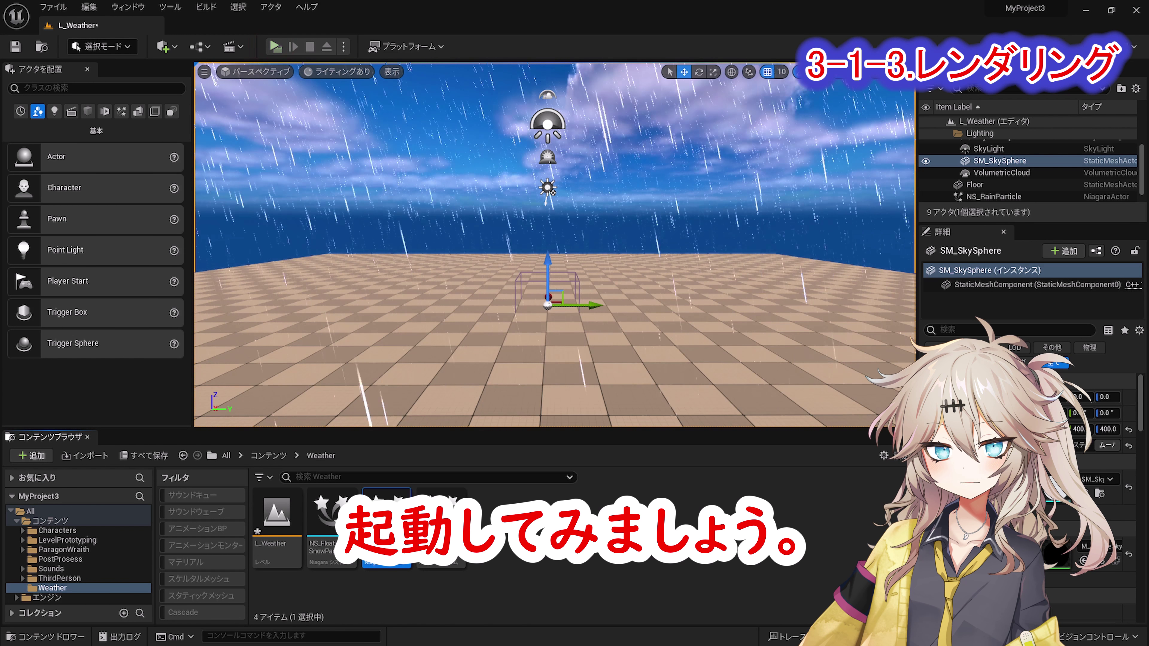
key(alt+p)
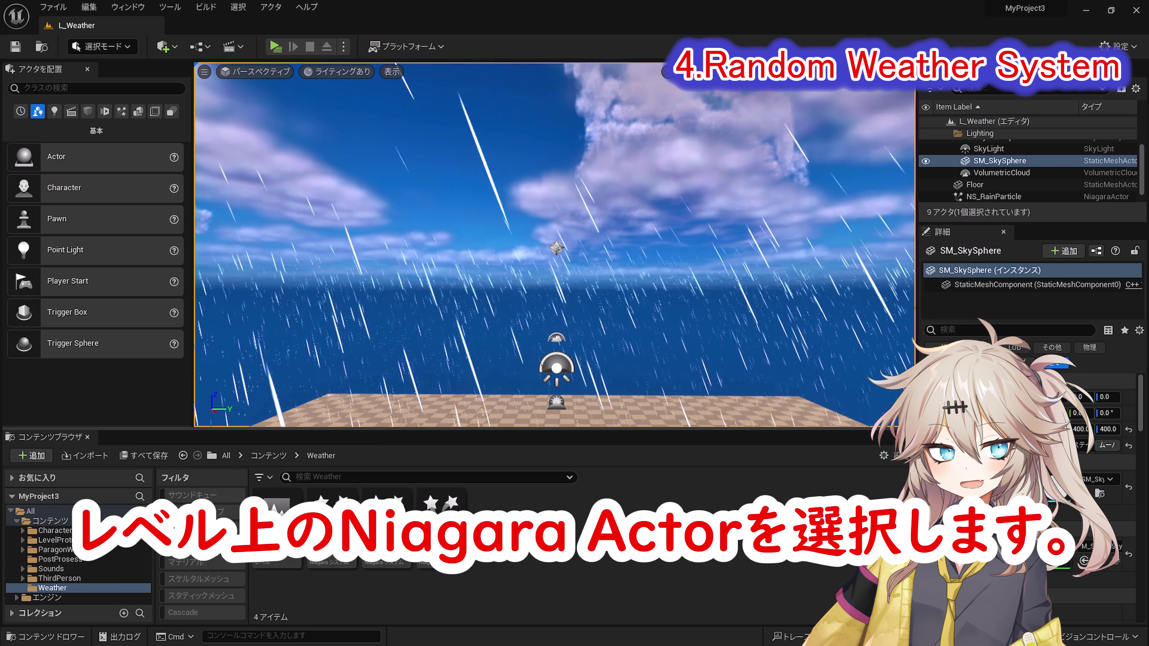
- Switch the Niagara System Asset of the rain actor in the level to NS_FloatingSnowParticle
click(556, 249)
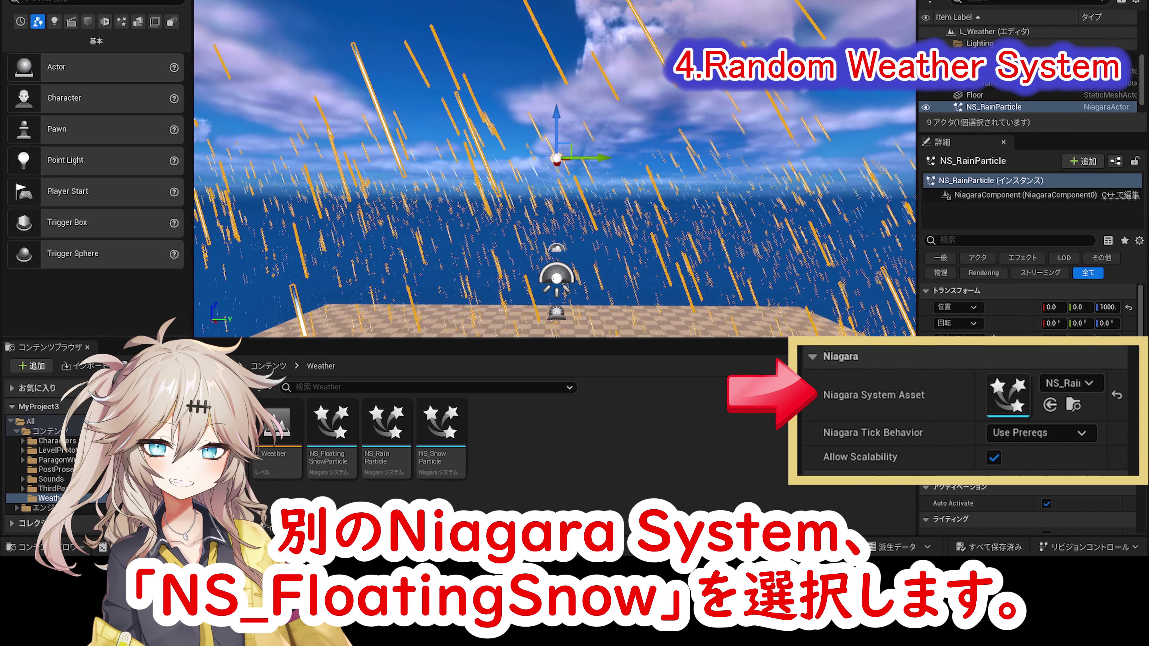
click(332, 438)
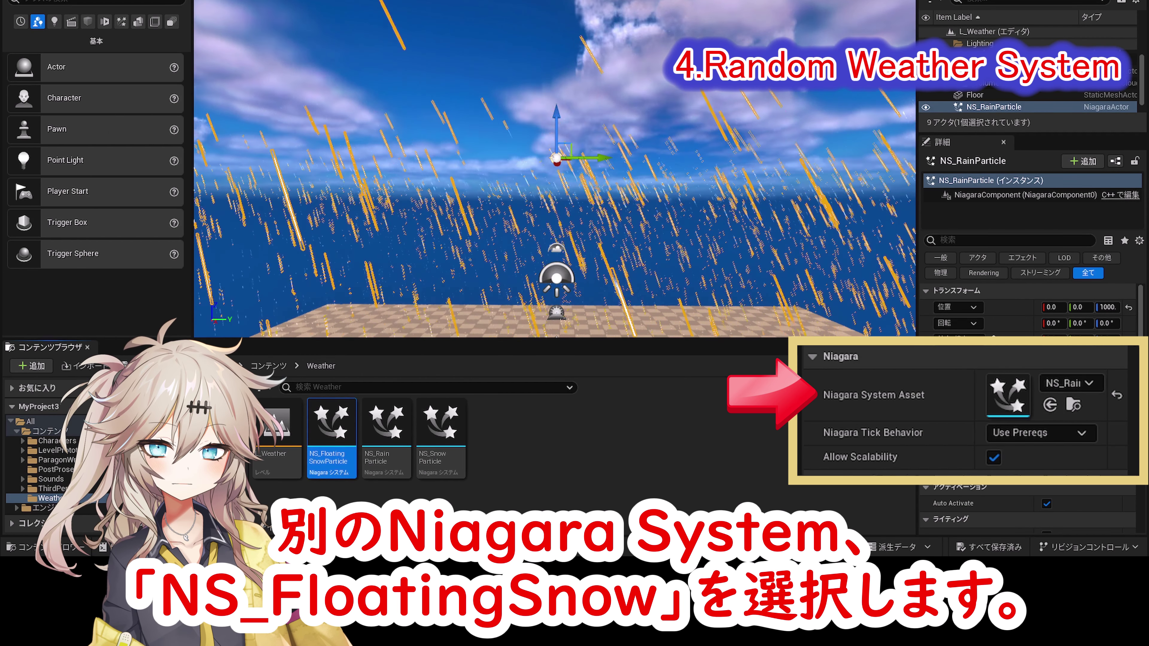
click(1049, 404)
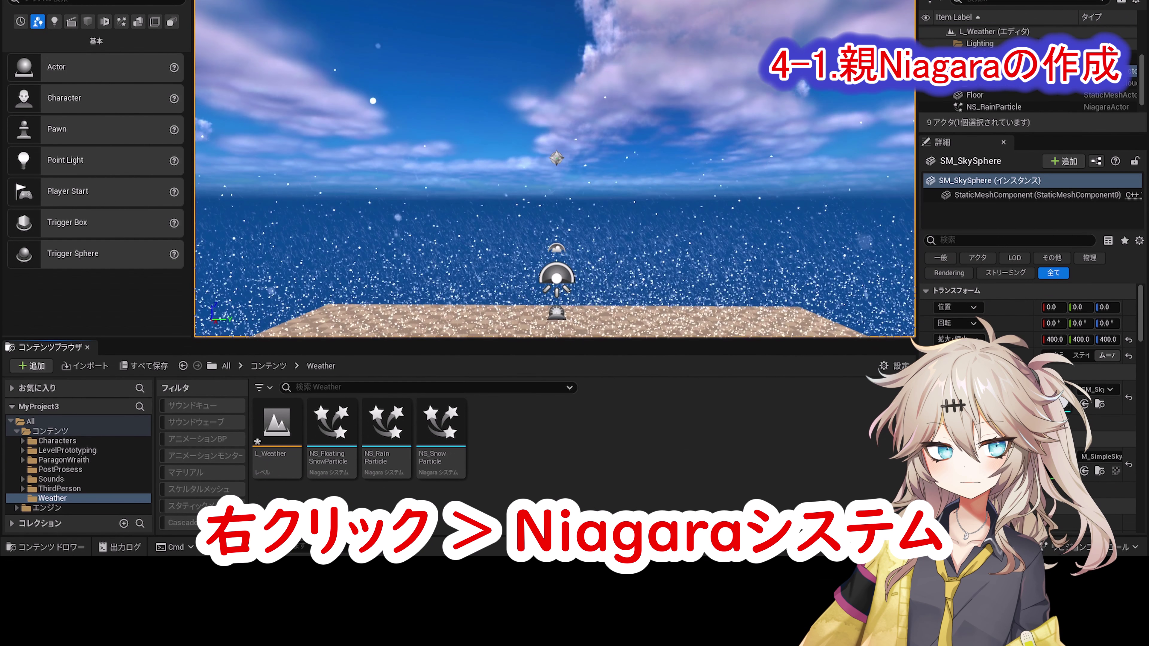
- Create a Niagara system in the Weather folder from the Blowing Particles emitter template and name it NS_Weather
right_click(571, 514)
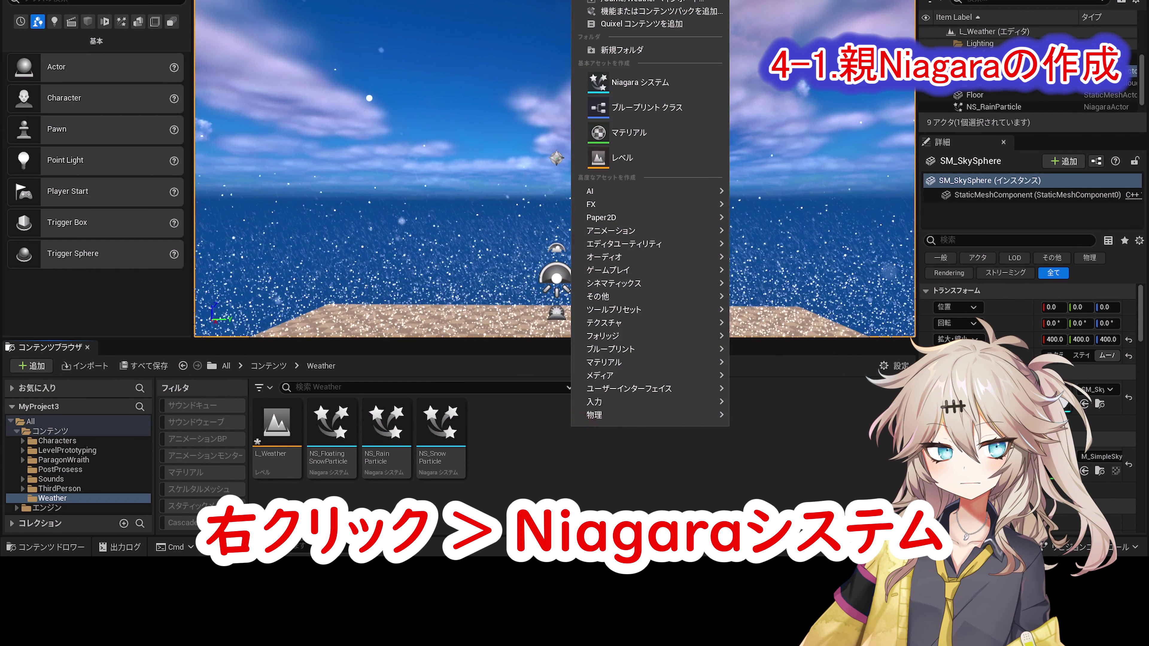
click(650, 77)
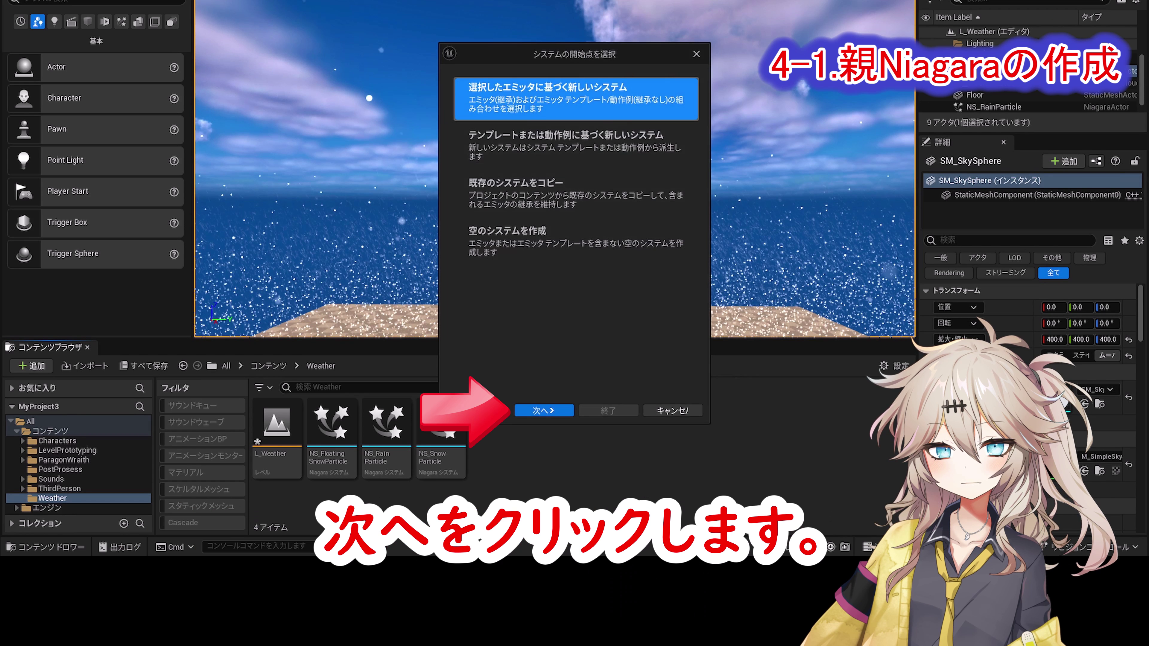
click(544, 410)
click(603, 193)
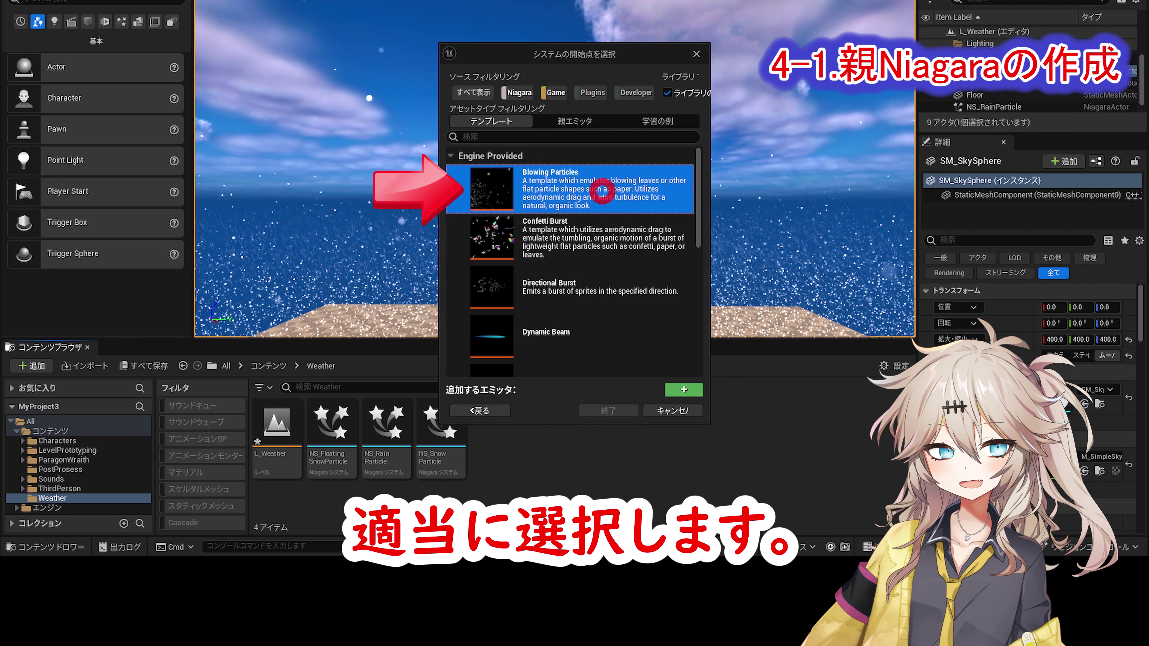
click(683, 390)
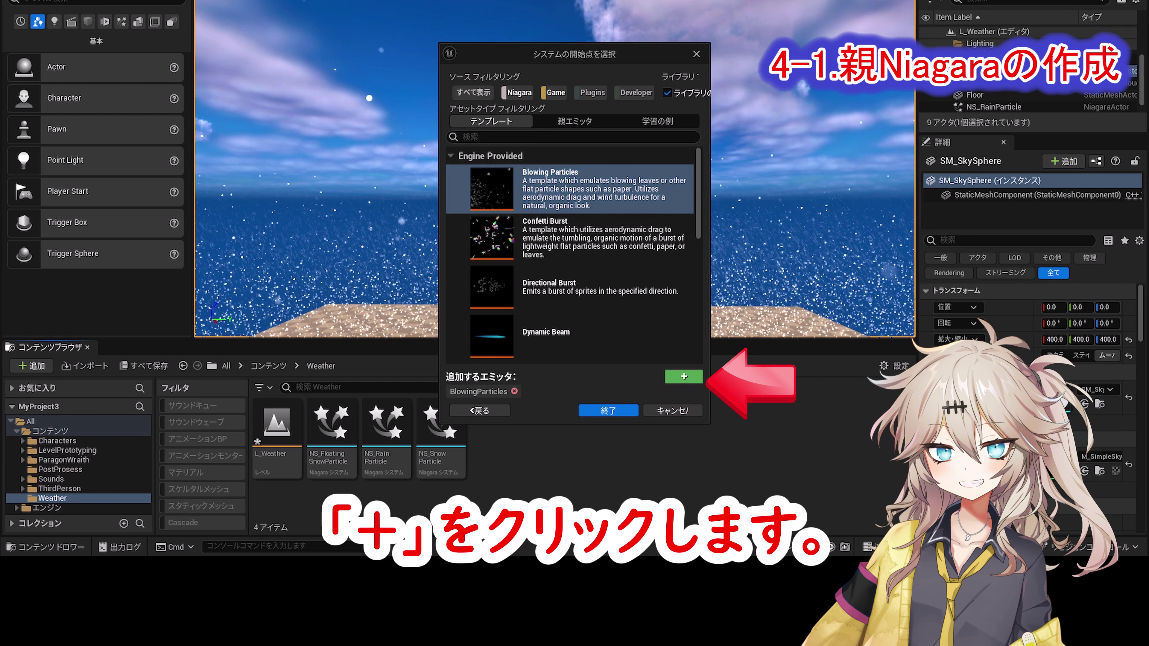
click(609, 410)
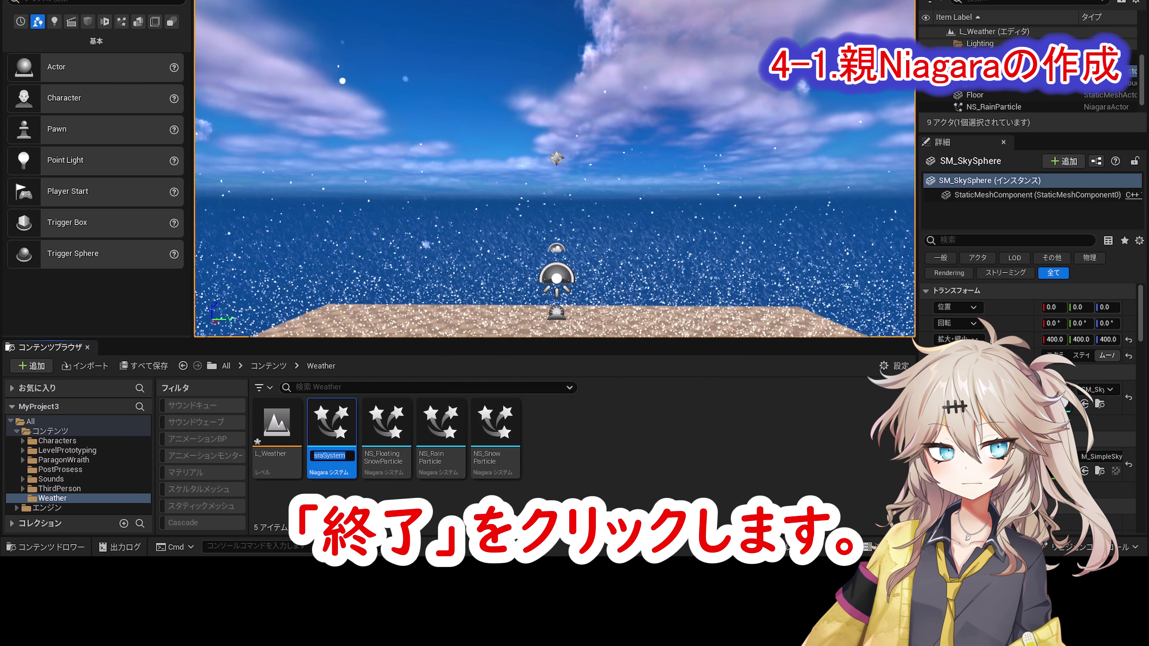
text(NS_Weather)
key(Return)
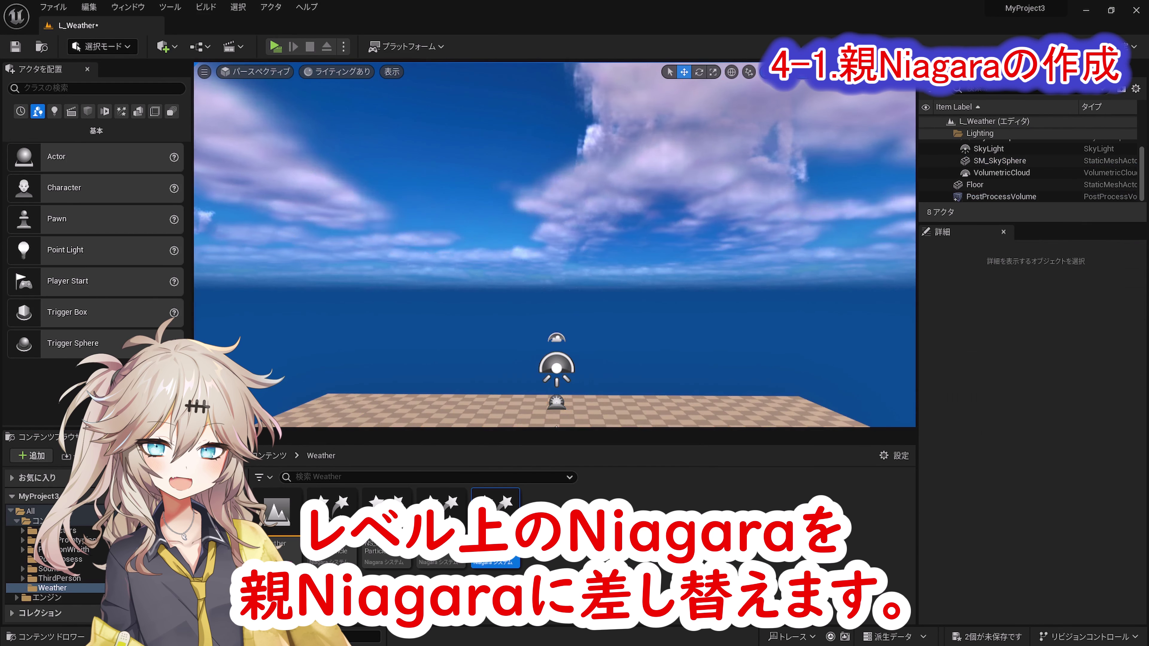
- Place the NS_Weather actor in the level at location 0, 0, 1000 and clear its Niagara System Asset
click(1054, 398)
text(0)
key(Tab)
text(0)
key(Tab)
text(1000)
key(Return)
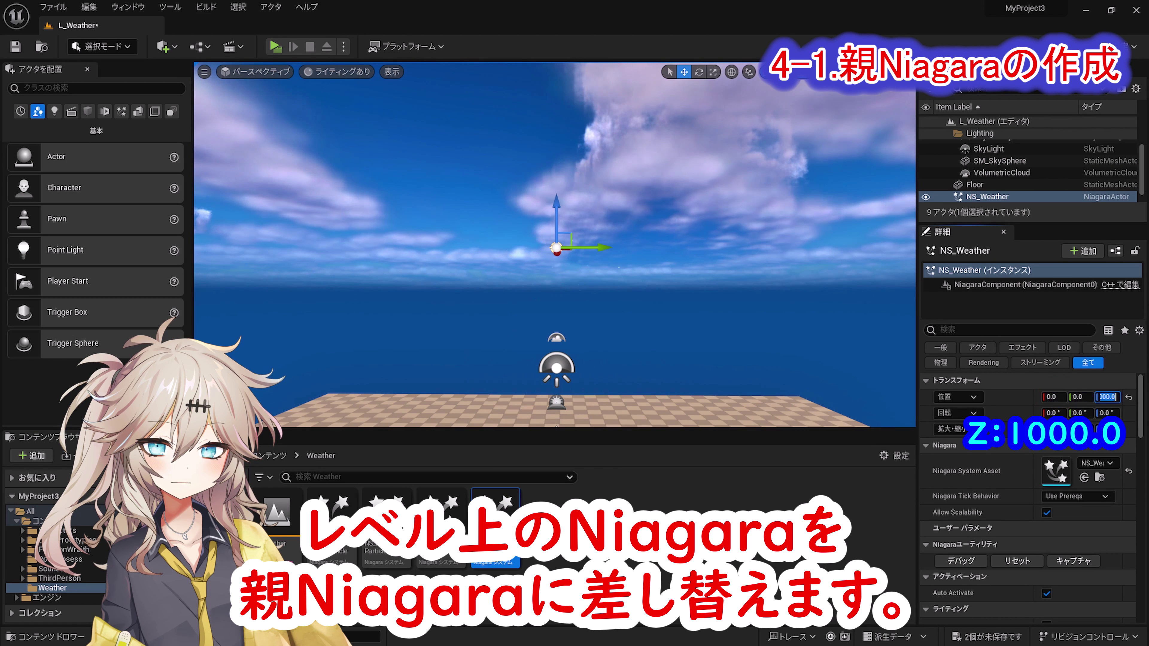
click(1083, 417)
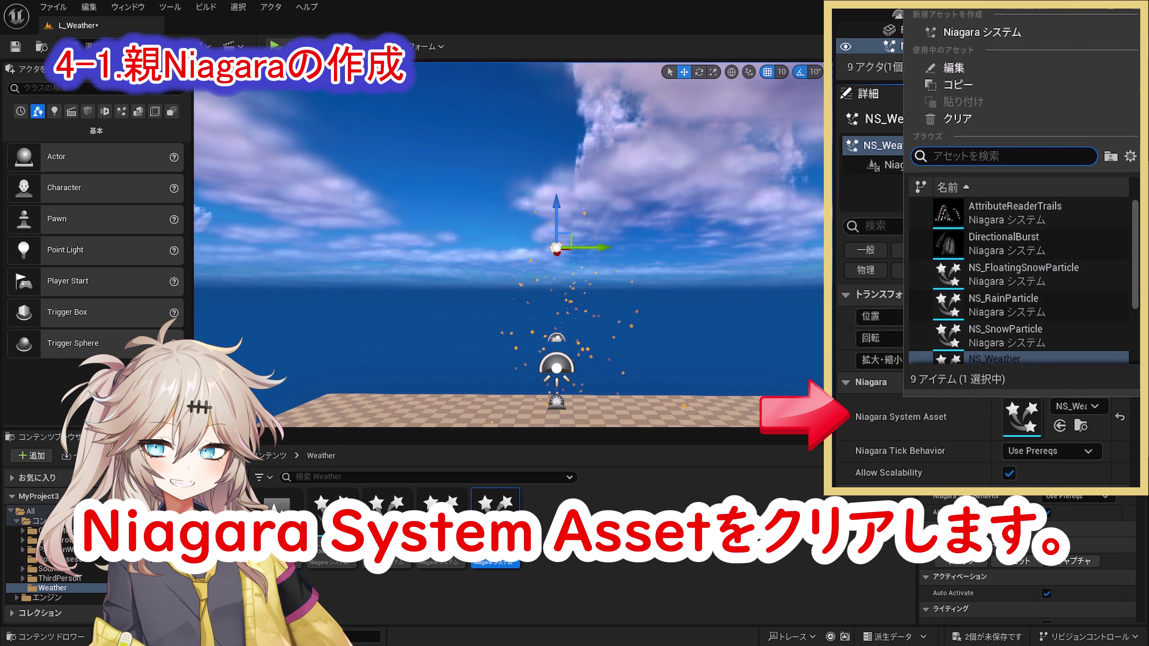
click(975, 116)
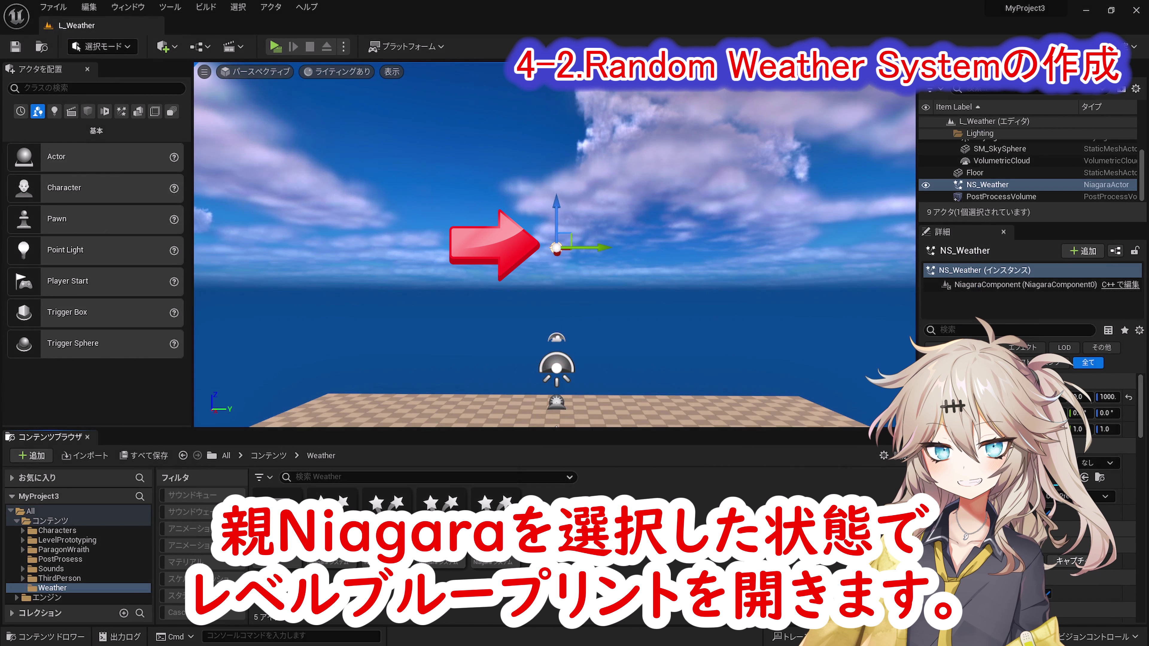
- Open the level blueprint of L_Weather with the NS_Weather actor selected and delete the Event Tick node
click(199, 46)
click(280, 132)
drag(482, 453, 777, 308)
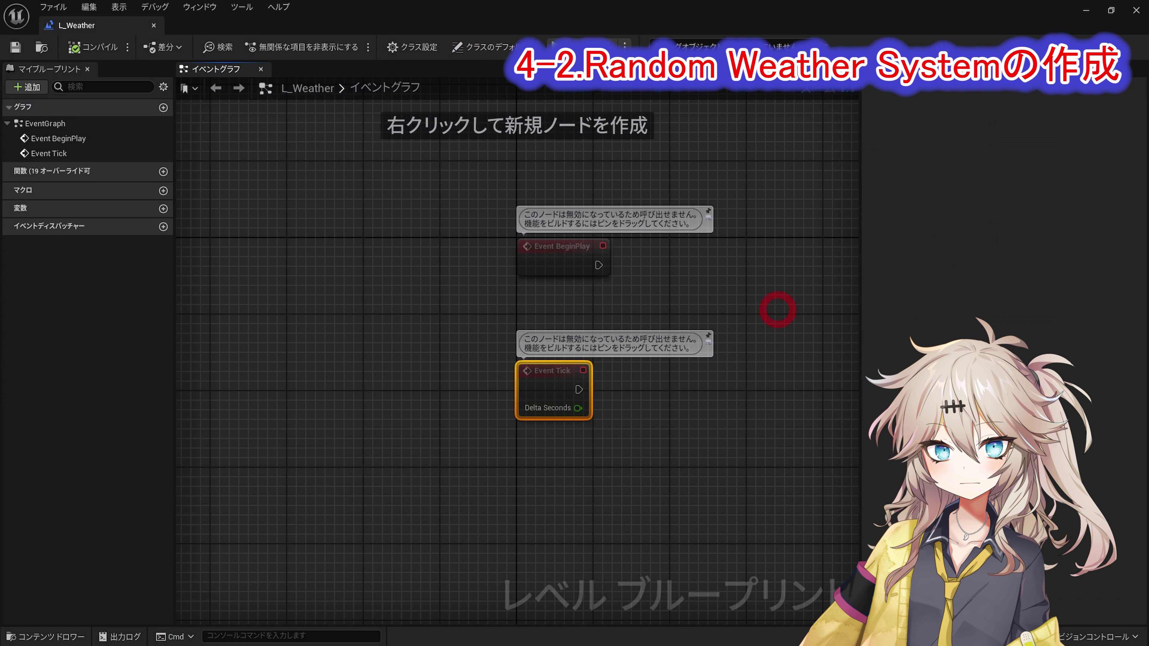
key(Delete)
- Add a custom event named Ev_Weather below the Event BeginPlay node
right_drag(670, 365, 336, 261)
right_click(250, 226)
text(custome)
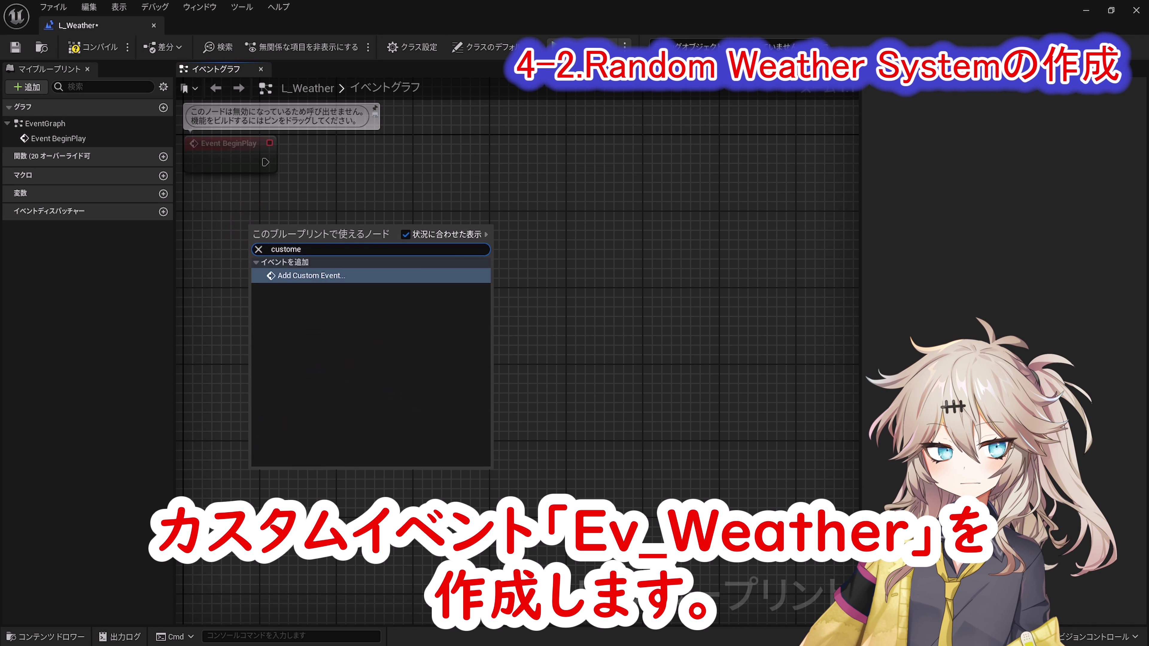
key(Return)
text(Ev_Weather)
key(Return)
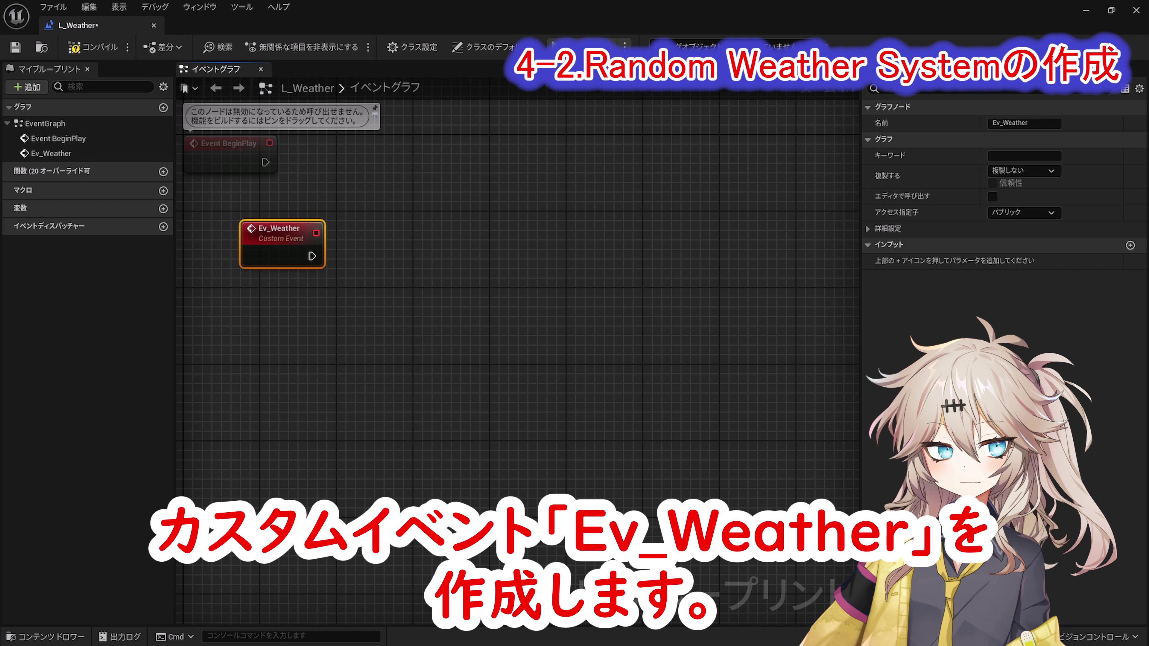
- Create a reference to NS_Weather in the event graph and add a Set Niagara System Asset node from it
right_click(490, 276)
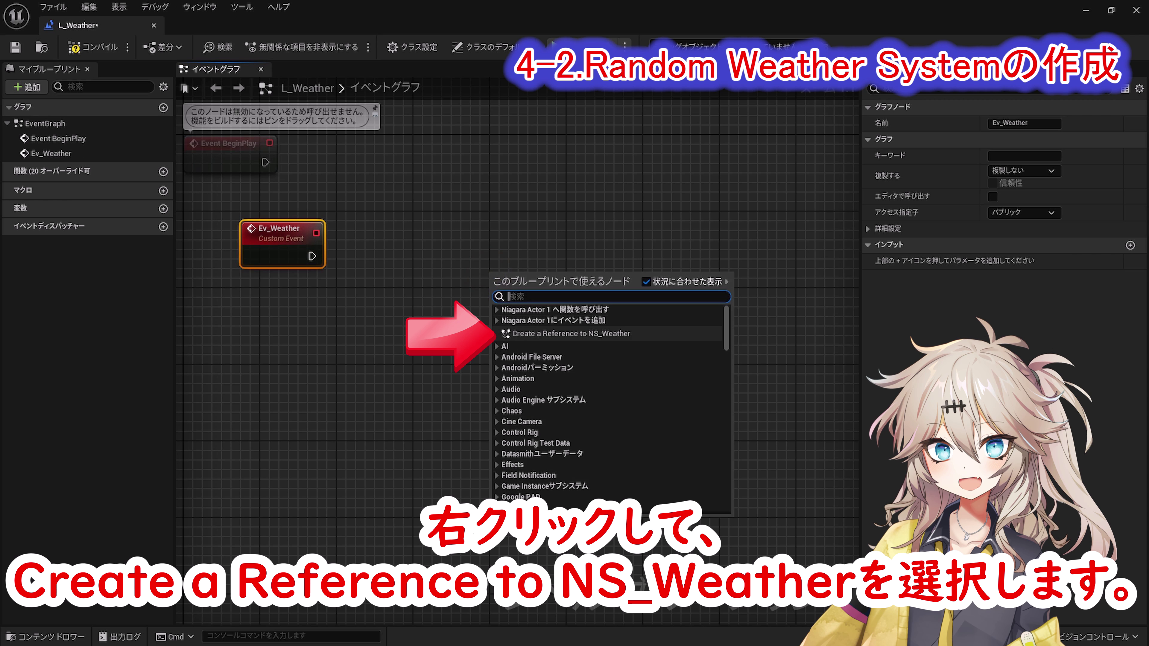
click(600, 333)
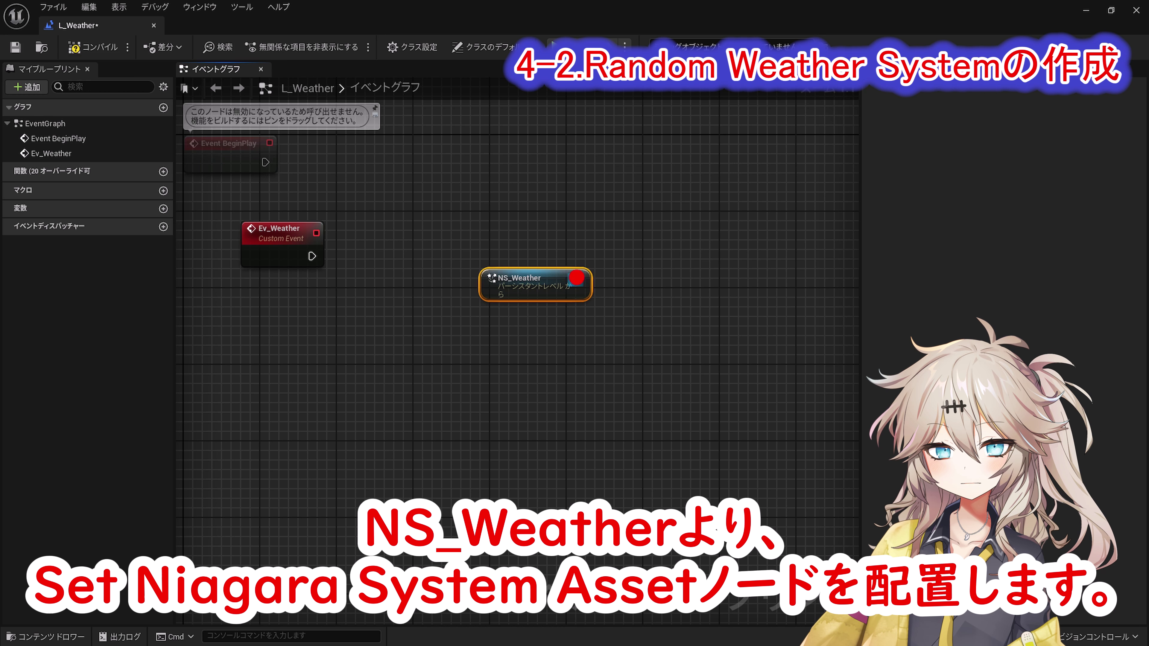
drag(576, 278, 616, 248)
text(Set Niagara System Asset)
key(Return)
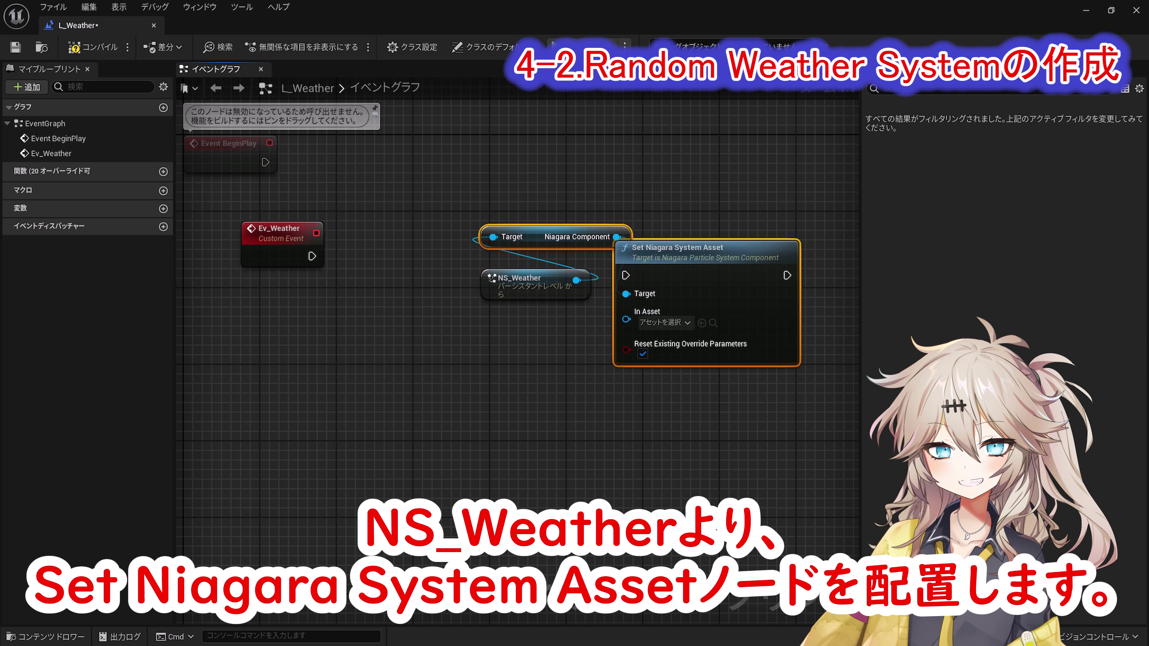
- Arrange the Niagara Component and NS_Weather nodes beneath Set Niagara System Asset and align that node with the Ev_Weather event
click(556, 195)
drag(509, 229, 662, 376)
drag(515, 289, 688, 434)
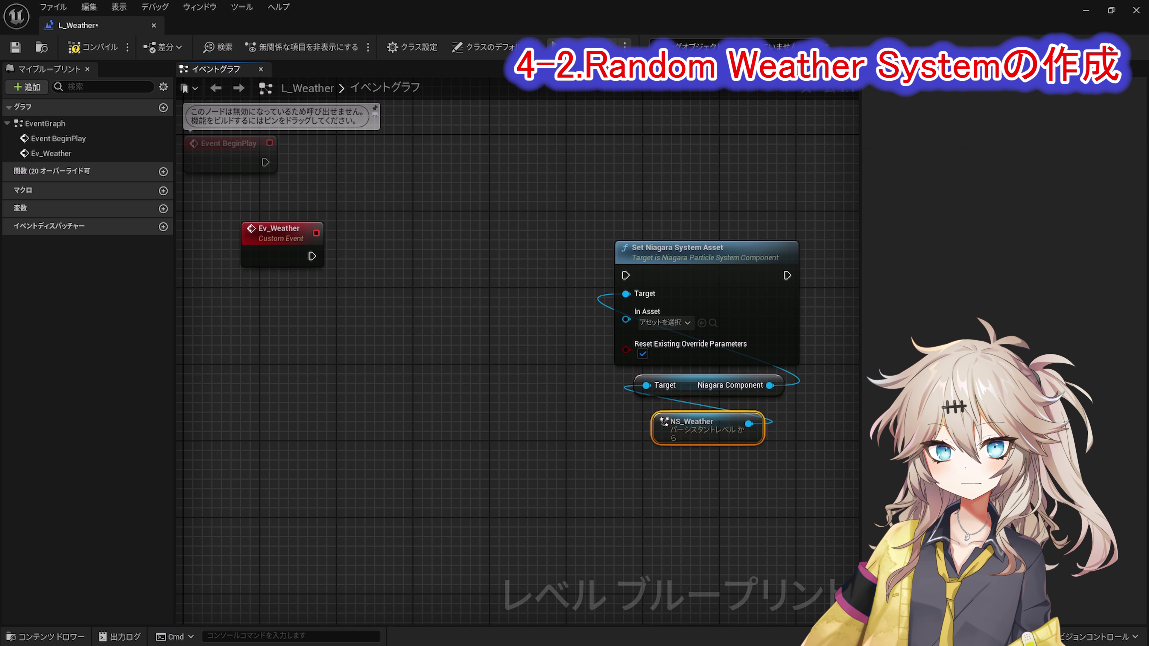
drag(597, 453, 769, 317)
drag(706, 252, 705, 234)
click(557, 344)
- Promote the In Asset pin of Set Niagara System Asset to a variable named Weather Asset
right_click(642, 301)
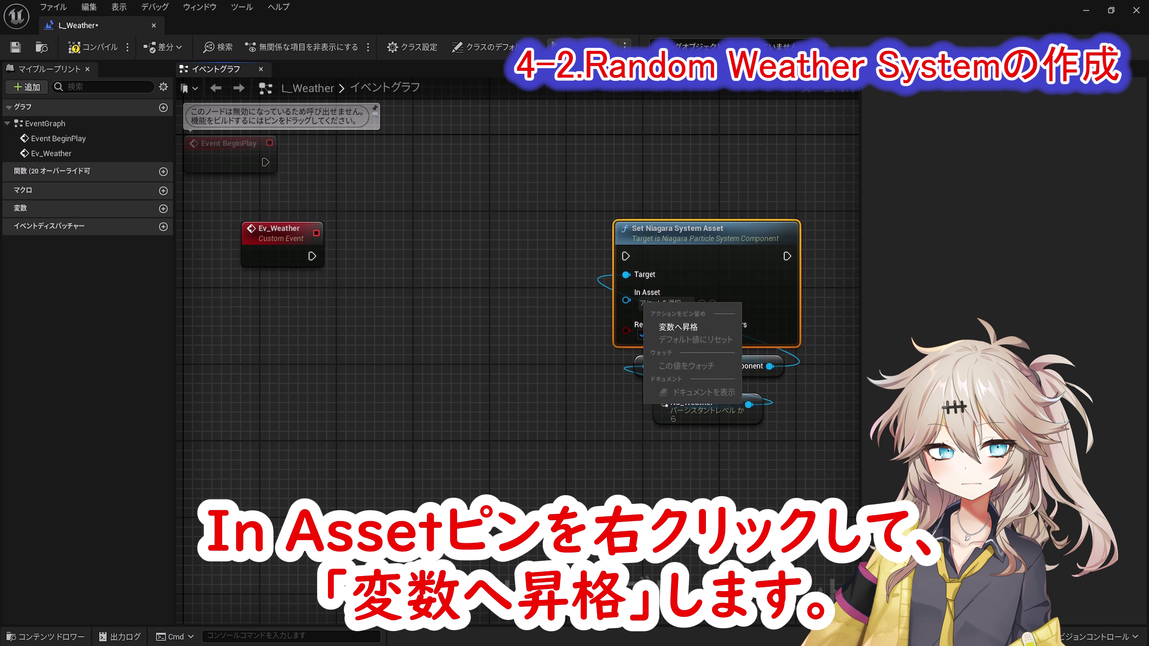
click(675, 327)
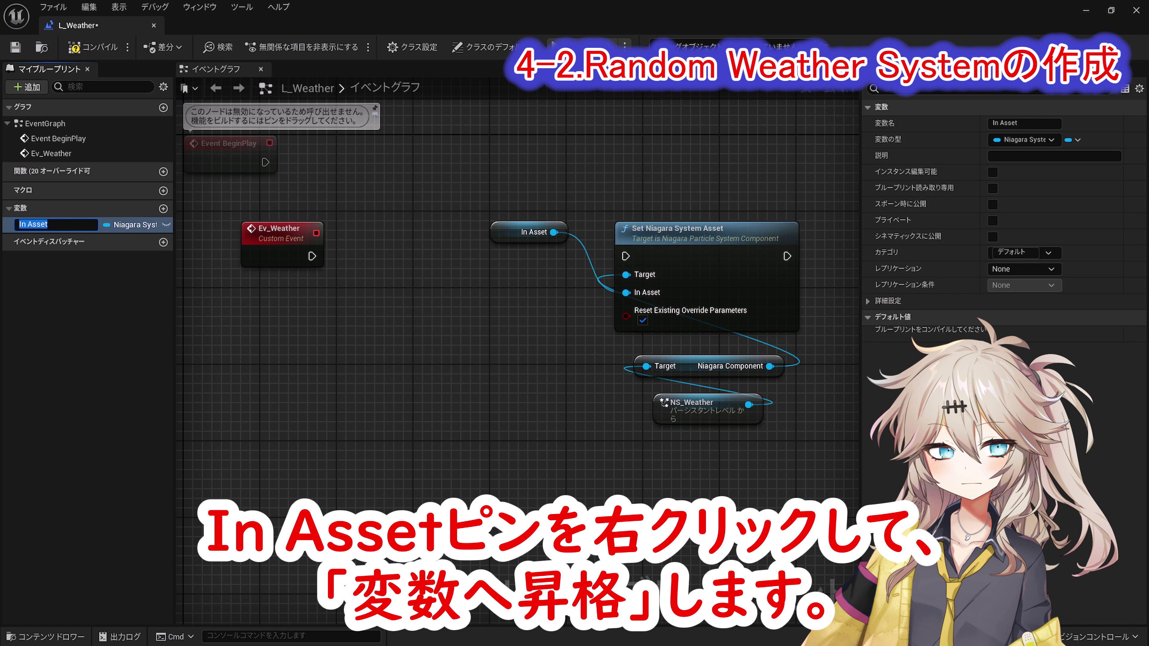
text(Weather Asset)
key(Return)
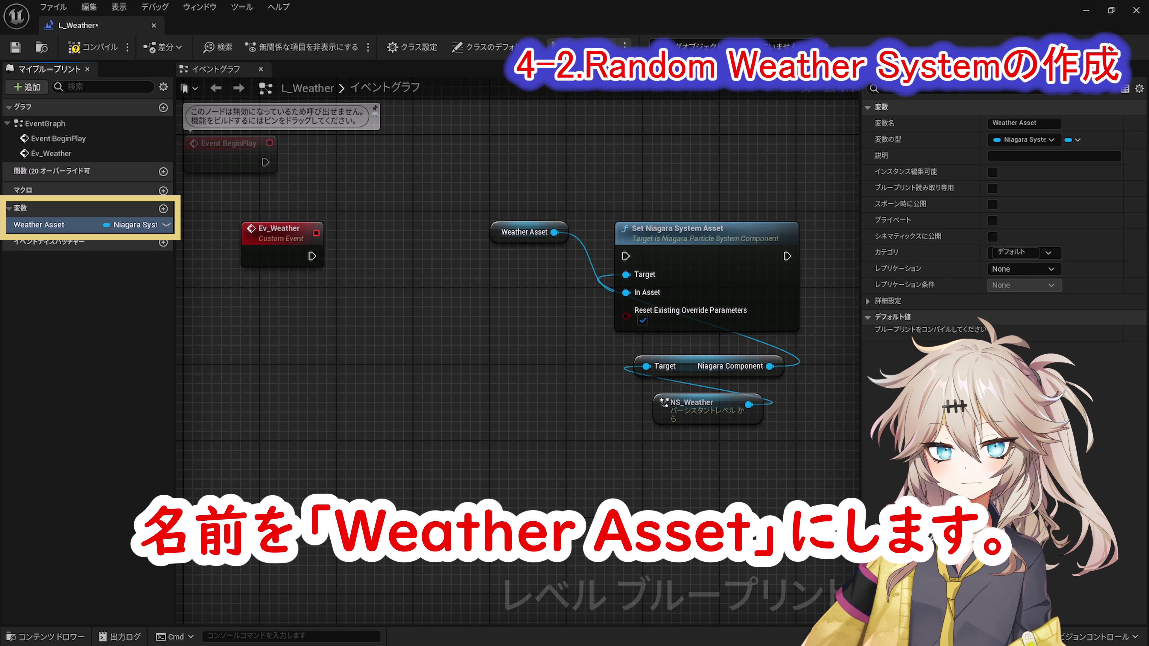
- Convert the Weather Asset variable to an array, accept the type change and compile the blueprint
click(1073, 139)
click(1064, 167)
click(626, 354)
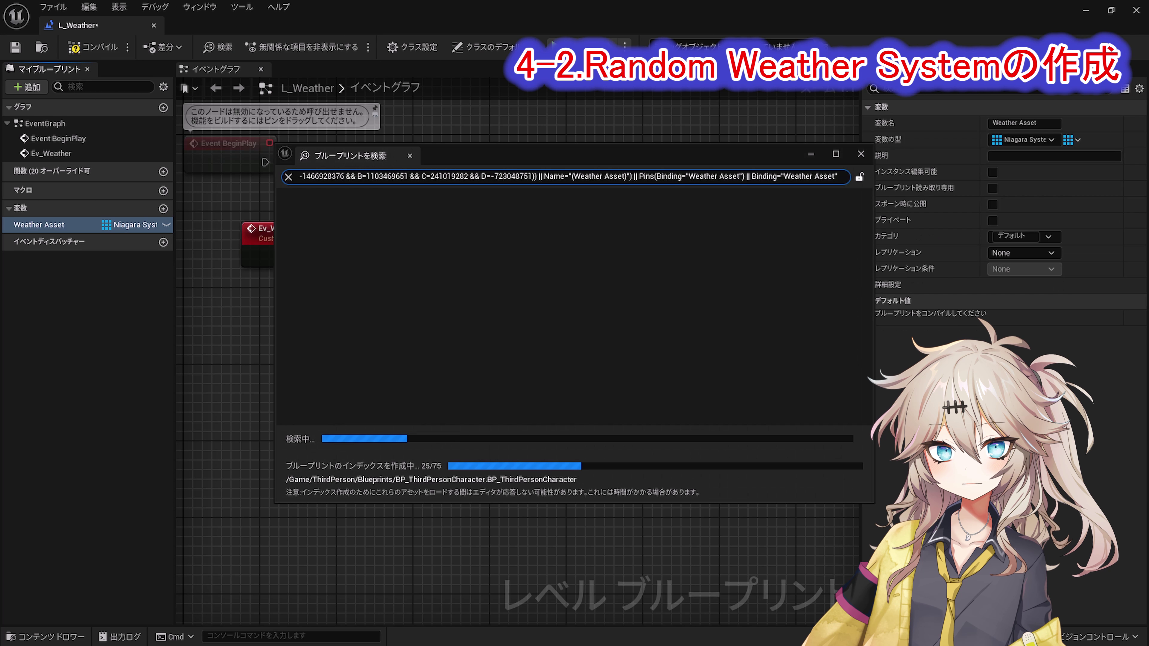
click(584, 263)
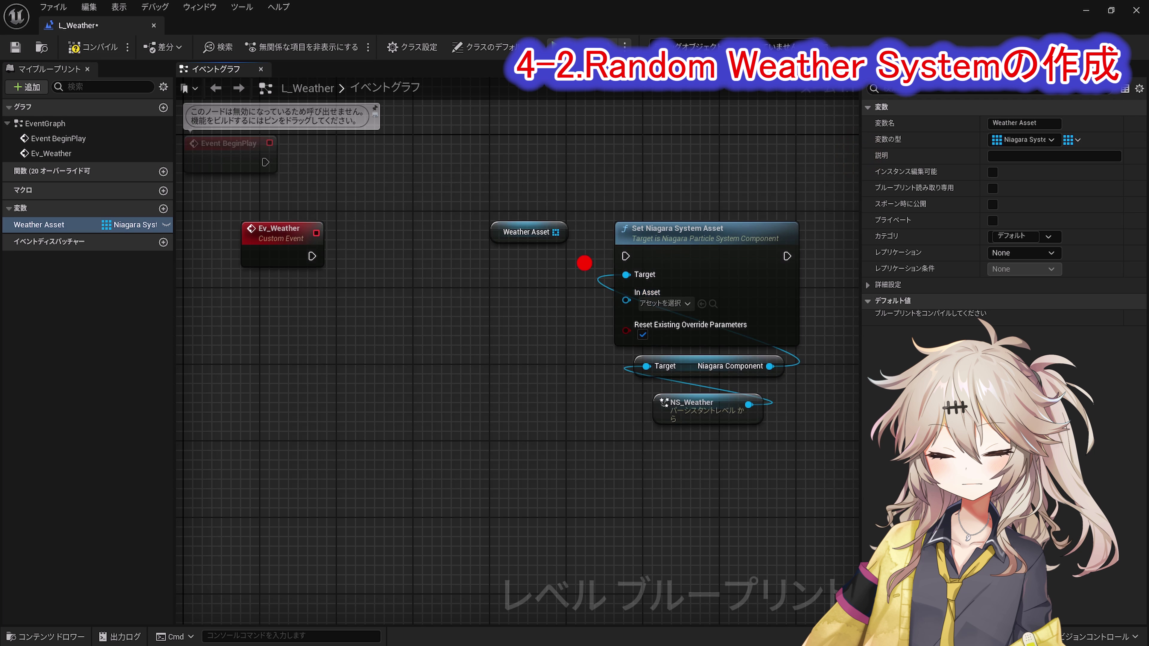
key(F7)
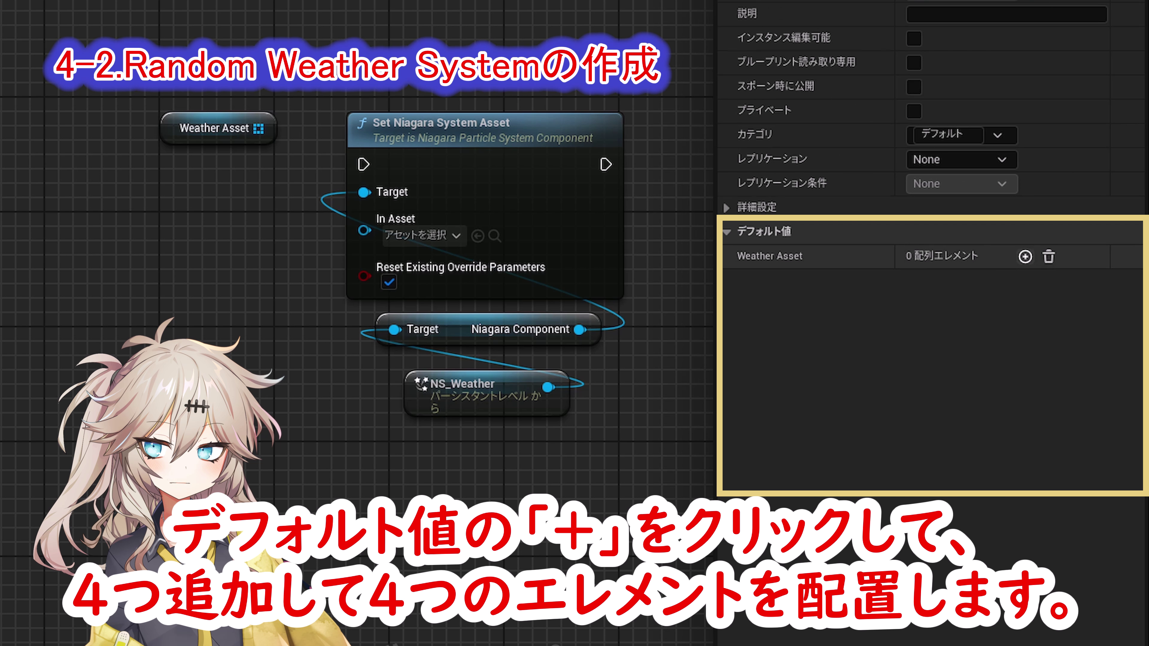
- Add four elements to the default value of the Weather Asset array
click(1067, 317)
click(1067, 317)
click(1067, 317)
click(1026, 256)
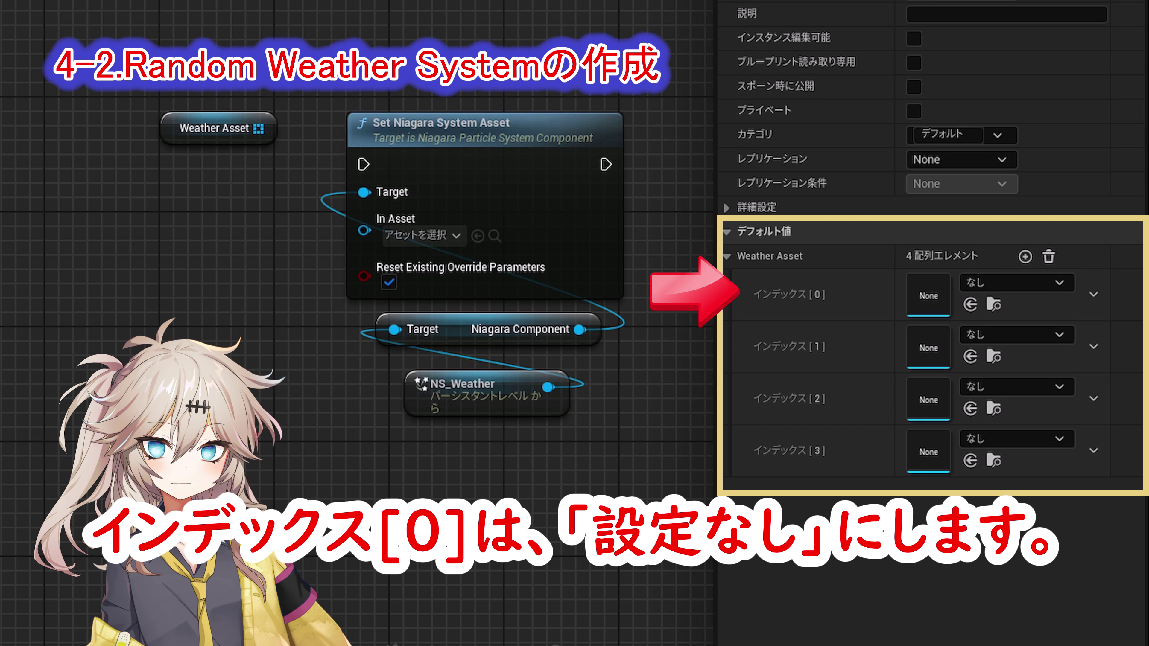
- Assign NS_SnowParticle, NS_FloatingSnowParticle and NS_RainParticle to indexes 1, 2 and 3 of the Weather Asset array
click(1017, 334)
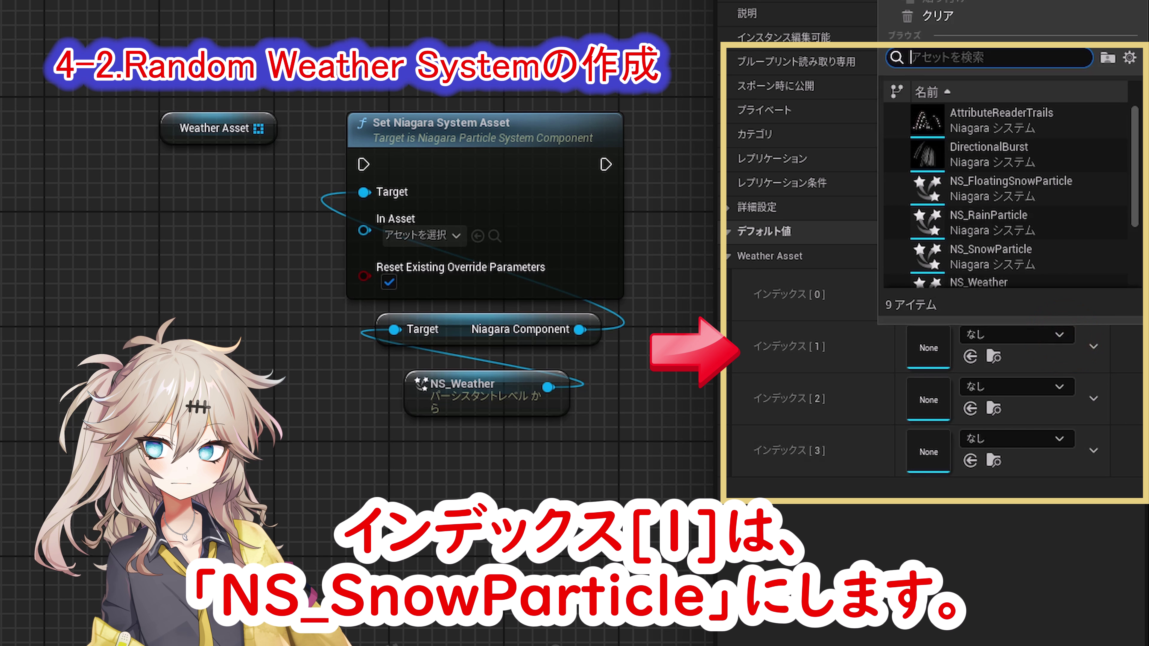
text(NS_SnowParticle)
key(Return)
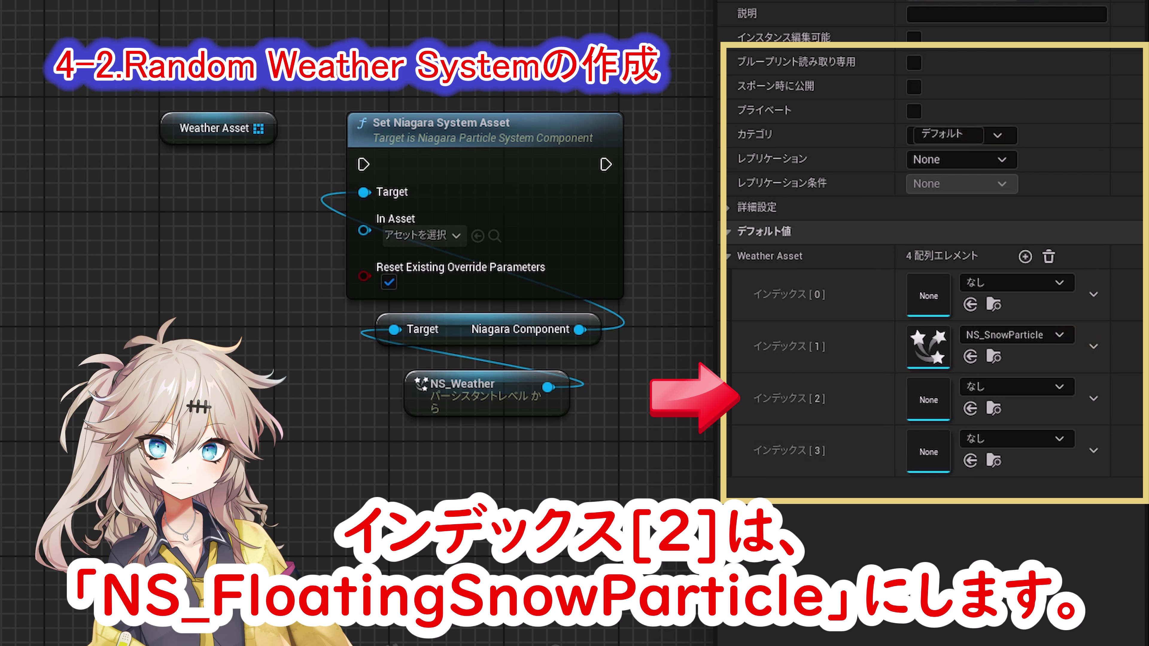
click(1018, 387)
text(NS_FloatingSnowParticle)
click(1011, 173)
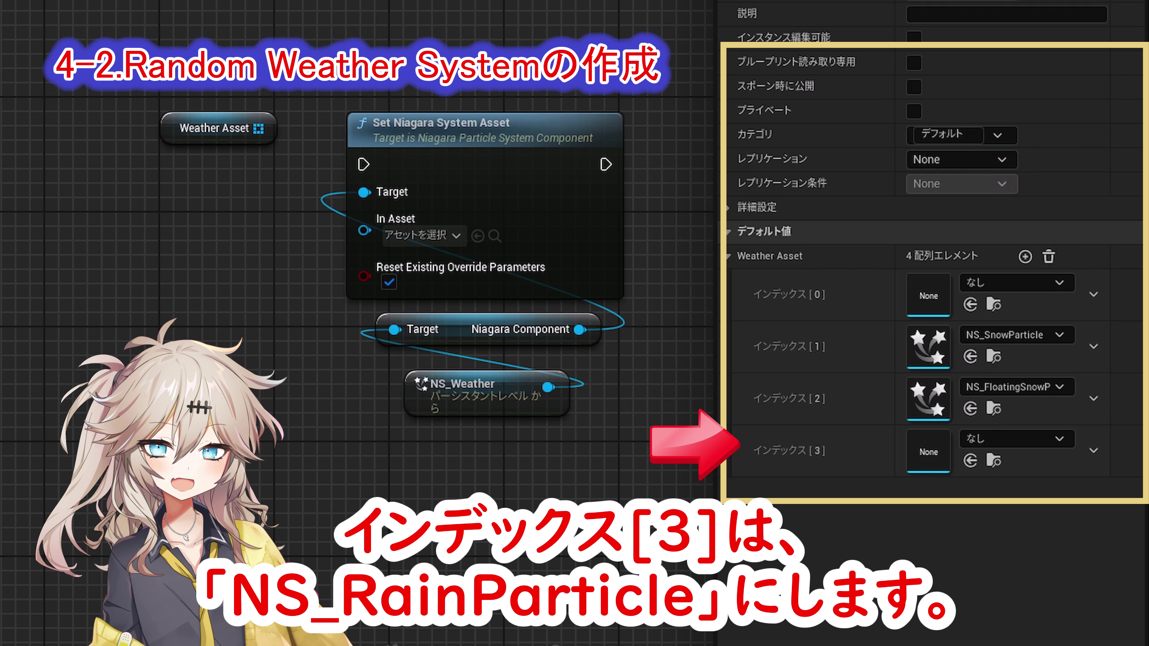
click(1013, 439)
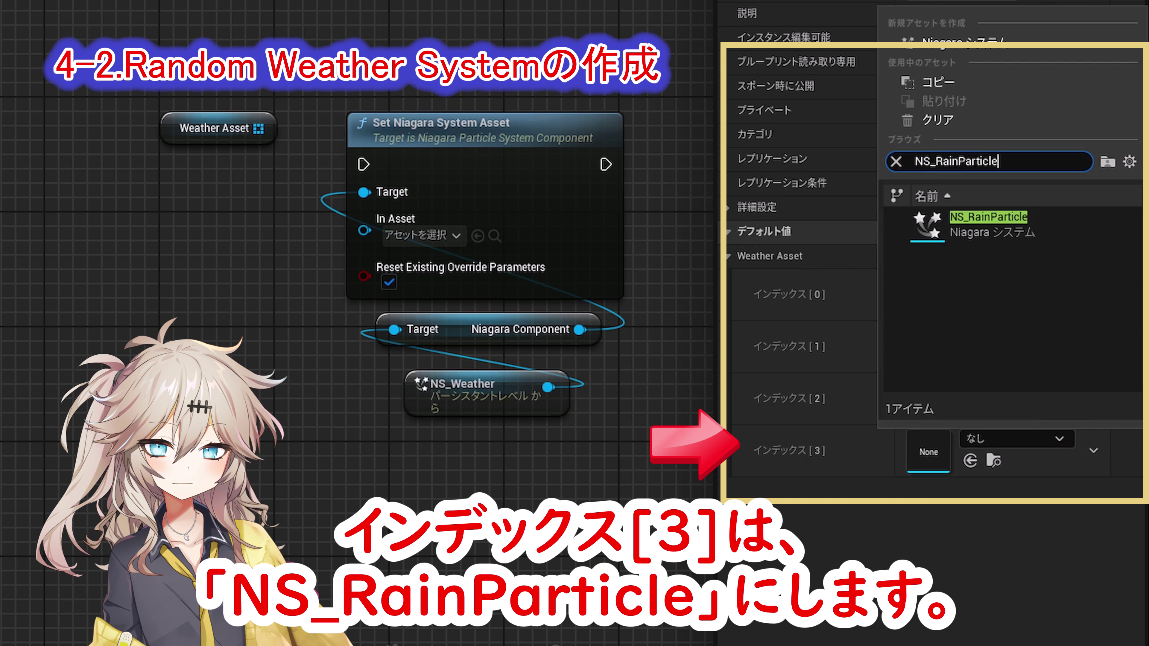
click(1011, 223)
- Move the Weather Asset node closer to Ev_Weather and add a Get (a copy) node from its array output
drag(498, 224, 469, 316)
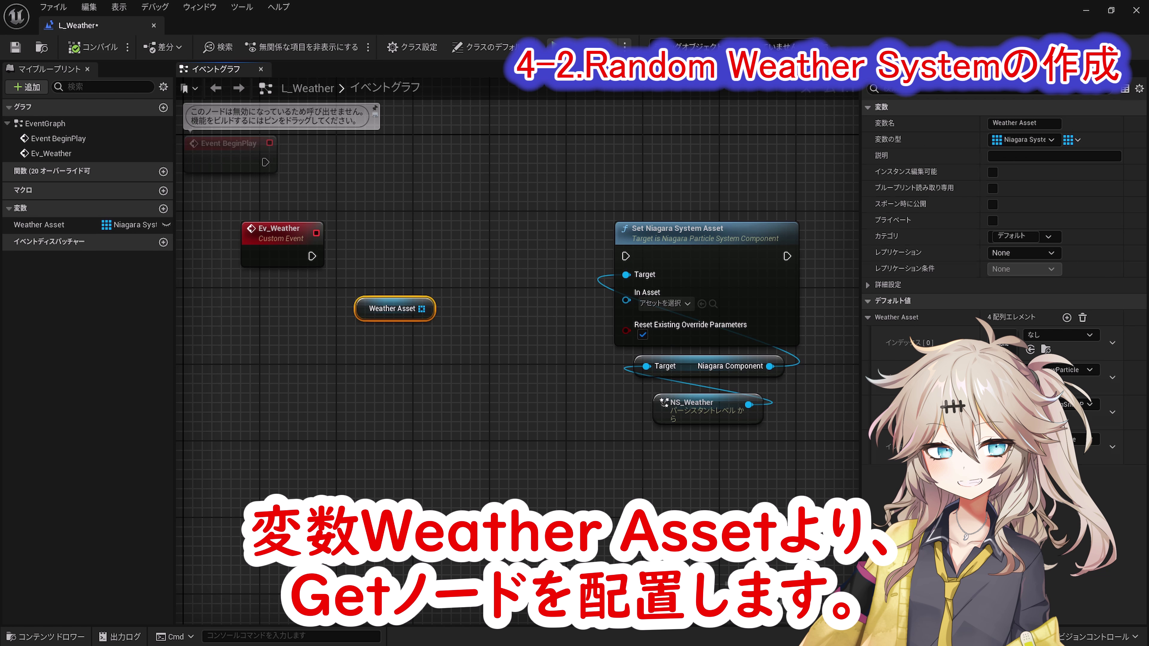
text(get)
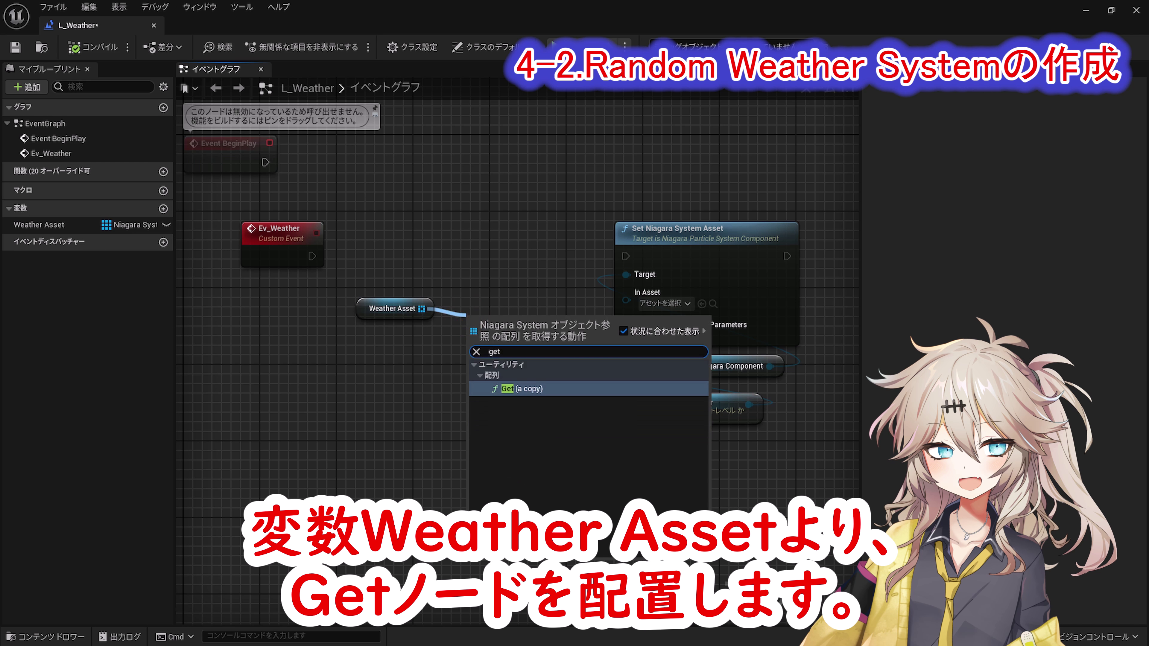
key(Return)
- Add a Random Integer in Range node below the Weather Asset node and show the Weather Asset variable's details
click(321, 358)
right_click(321, 359)
text(Random Integer in Range)
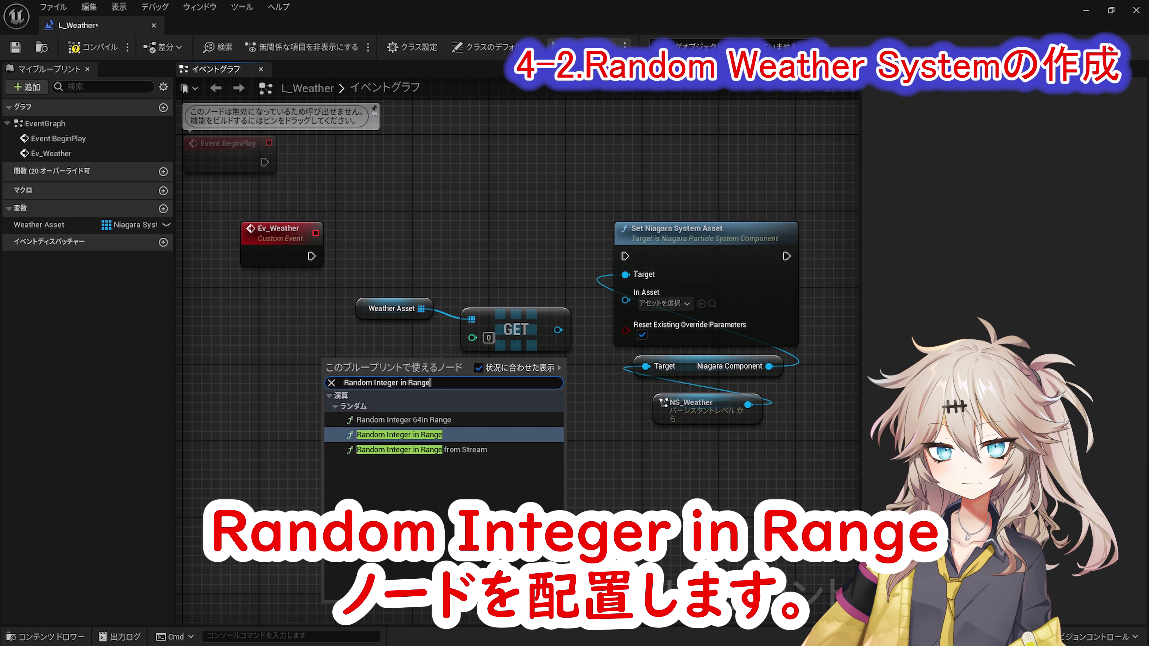
key(Return)
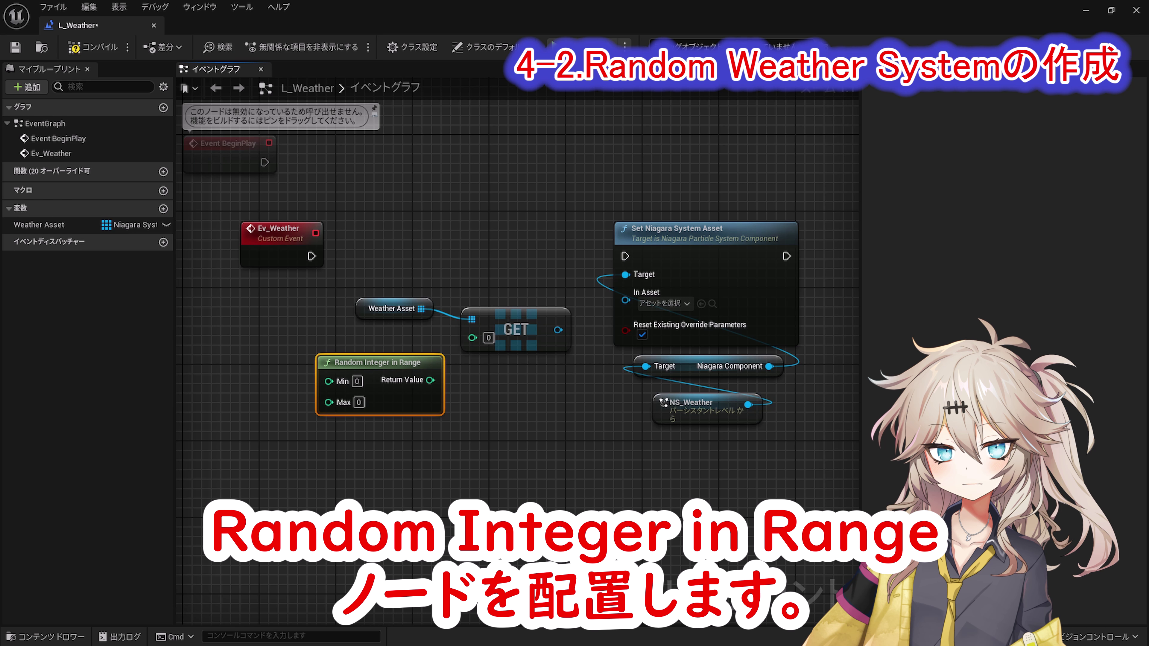
click(39, 225)
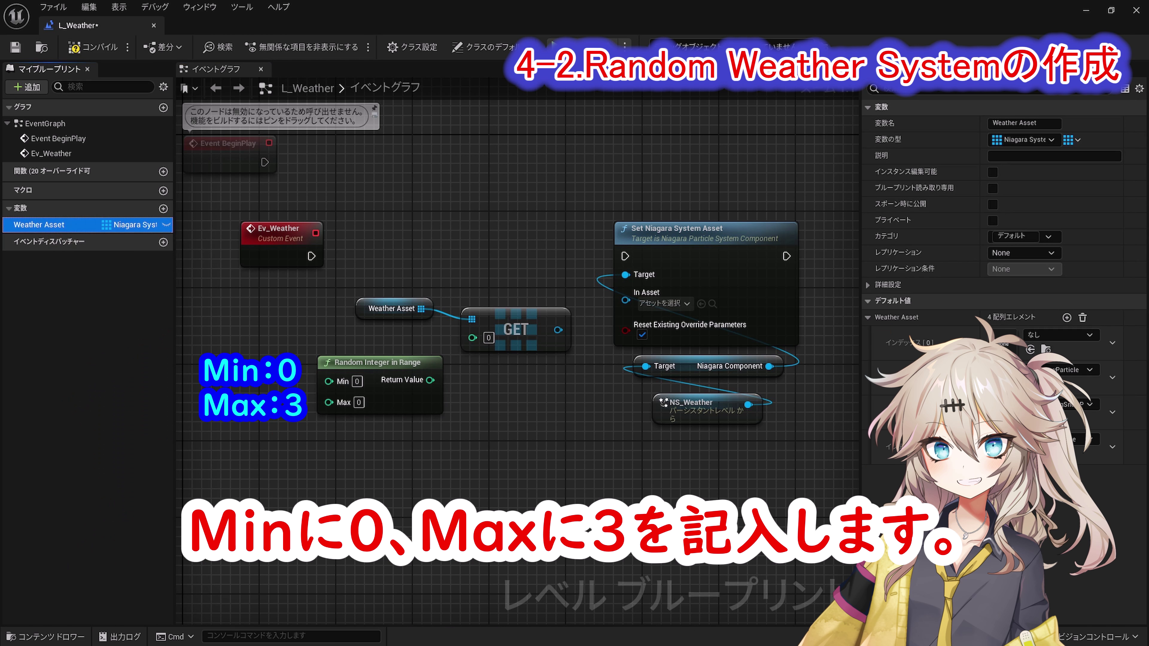
- Feed Random Integer in Range, with Max set to 3, into the Get node's index and promote the Get output to a variable named Weather
click(358, 402)
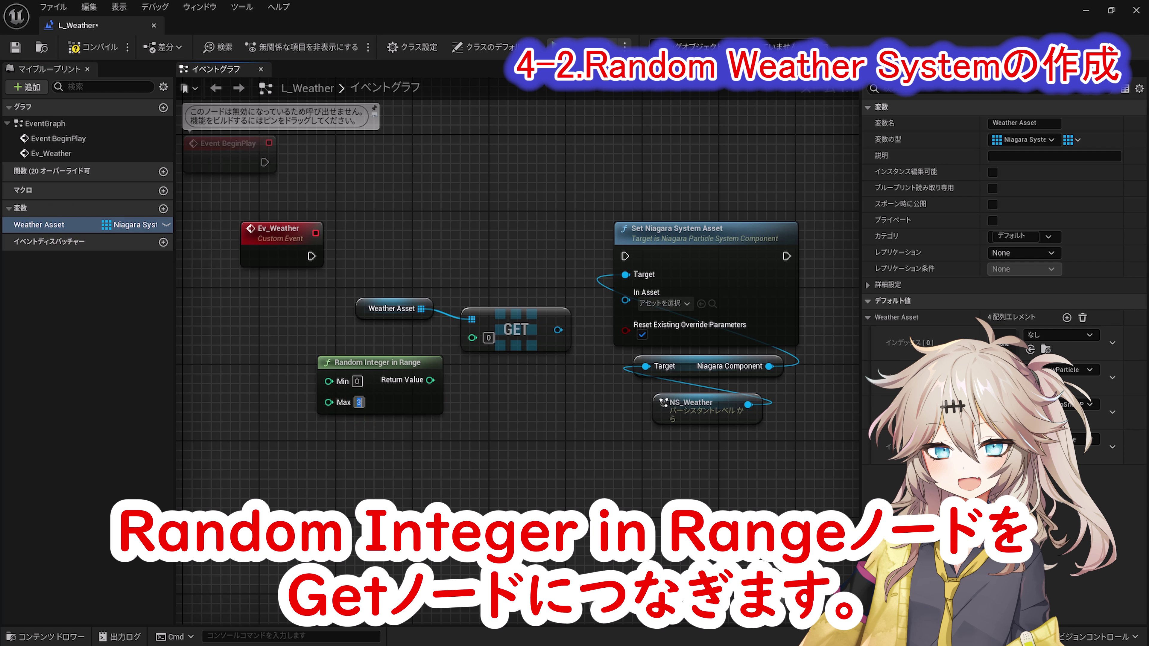
drag(430, 381, 472, 337)
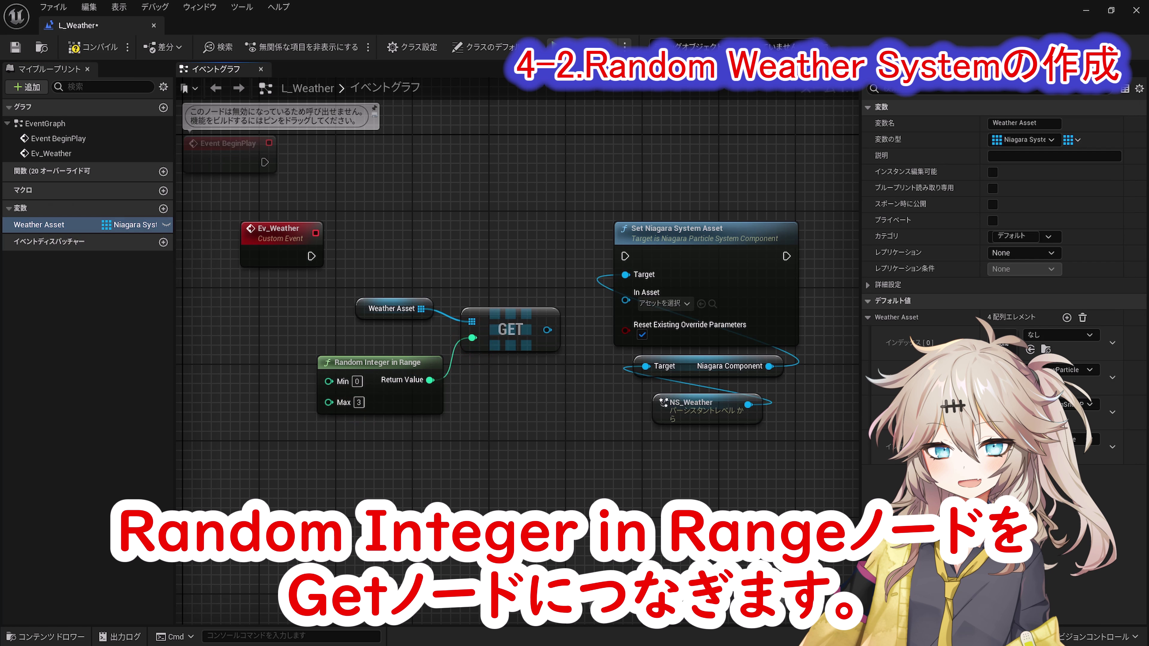
right_click(547, 330)
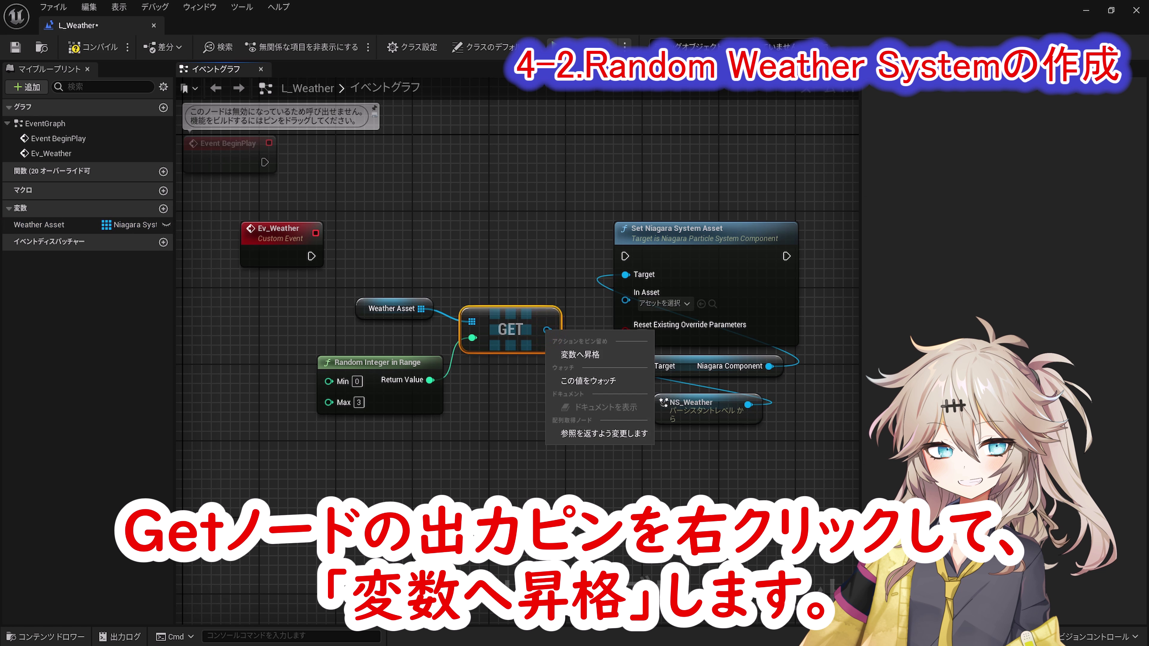
click(580, 354)
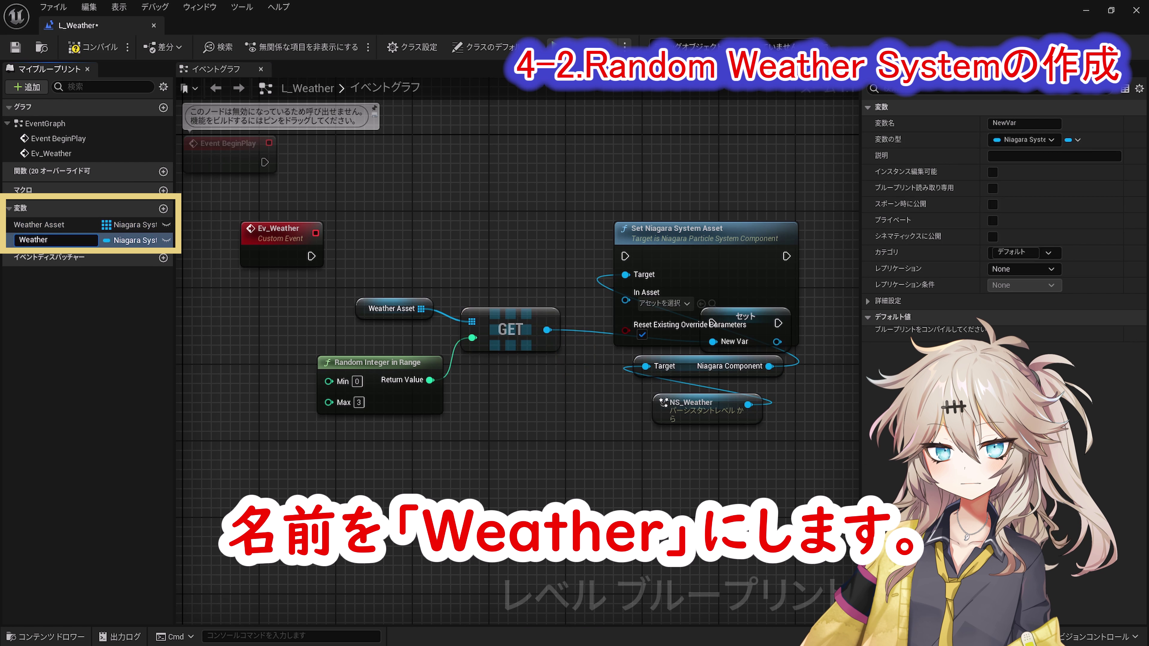
key(Return)
- Wire Ev_Weather through the Weather Set node to Set Niagara System Asset, feeding Weather into In Asset, and place Ev_Weather outside the comment
drag(745, 316, 506, 240)
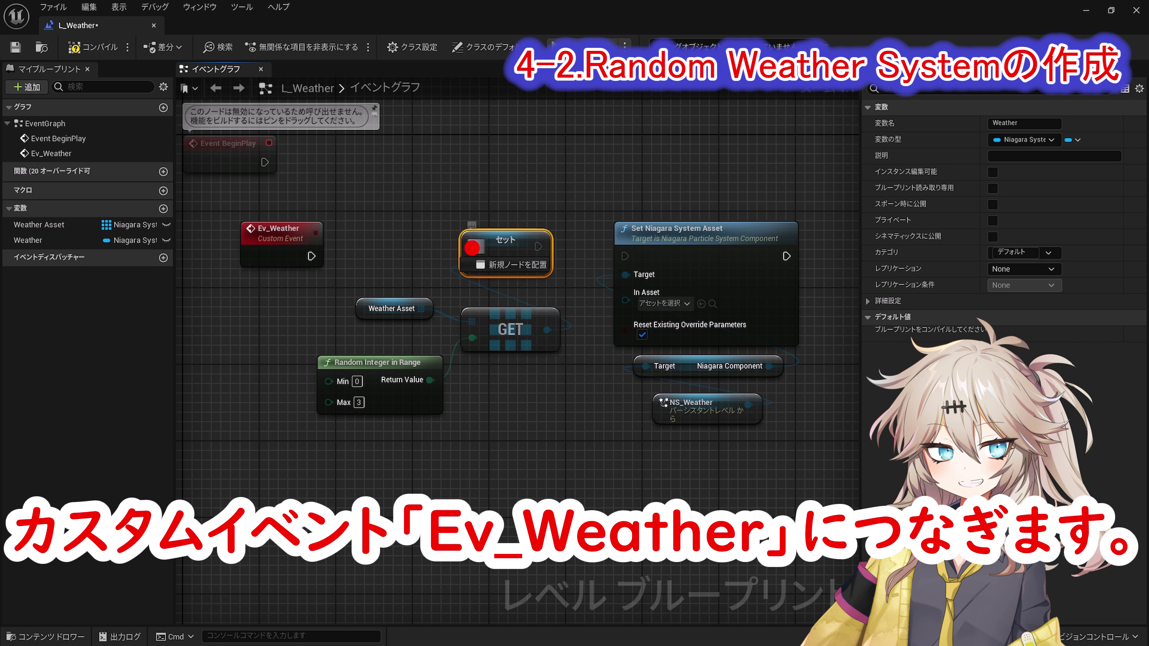
drag(472, 248, 311, 257)
drag(538, 246, 625, 256)
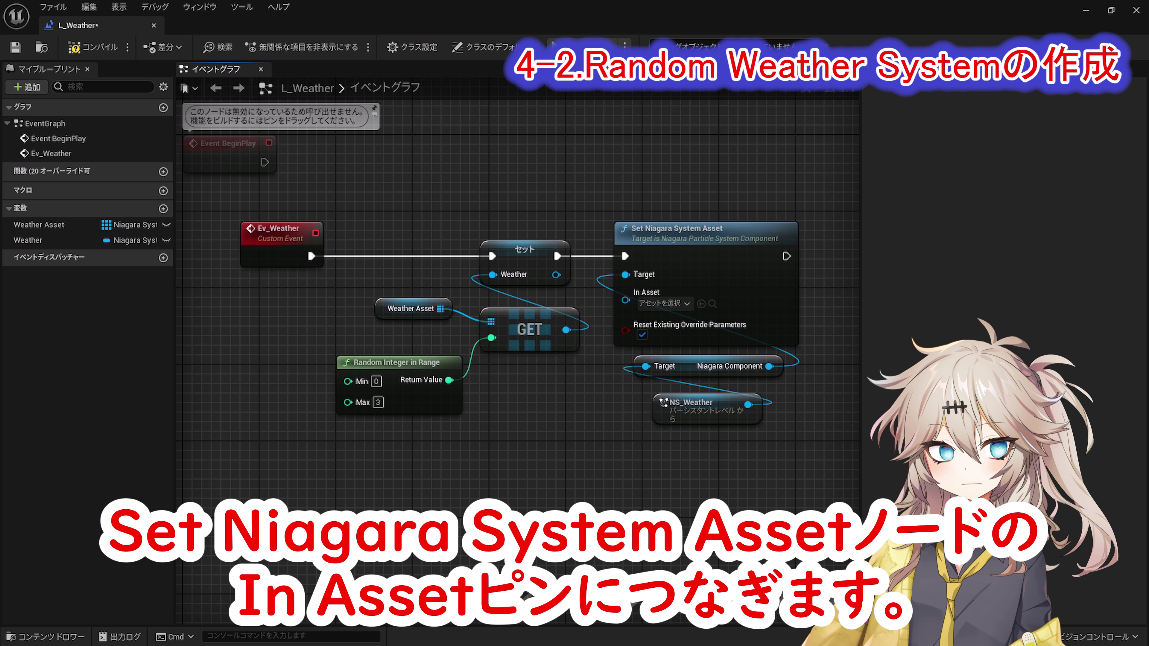
drag(556, 275, 626, 301)
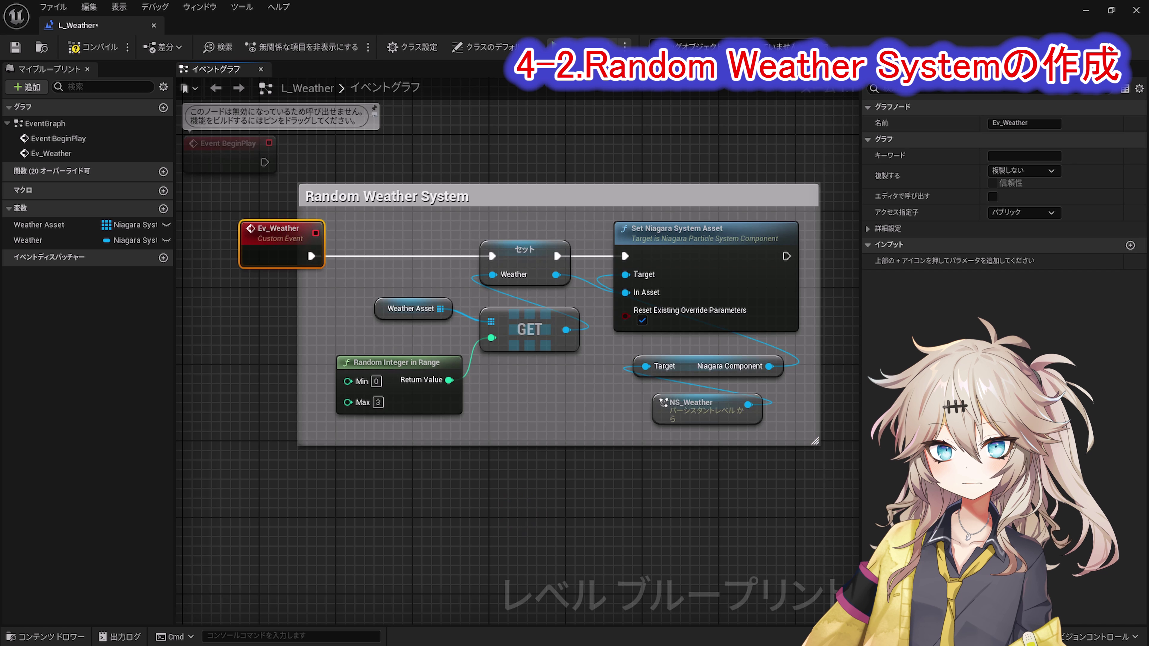
drag(278, 229, 231, 228)
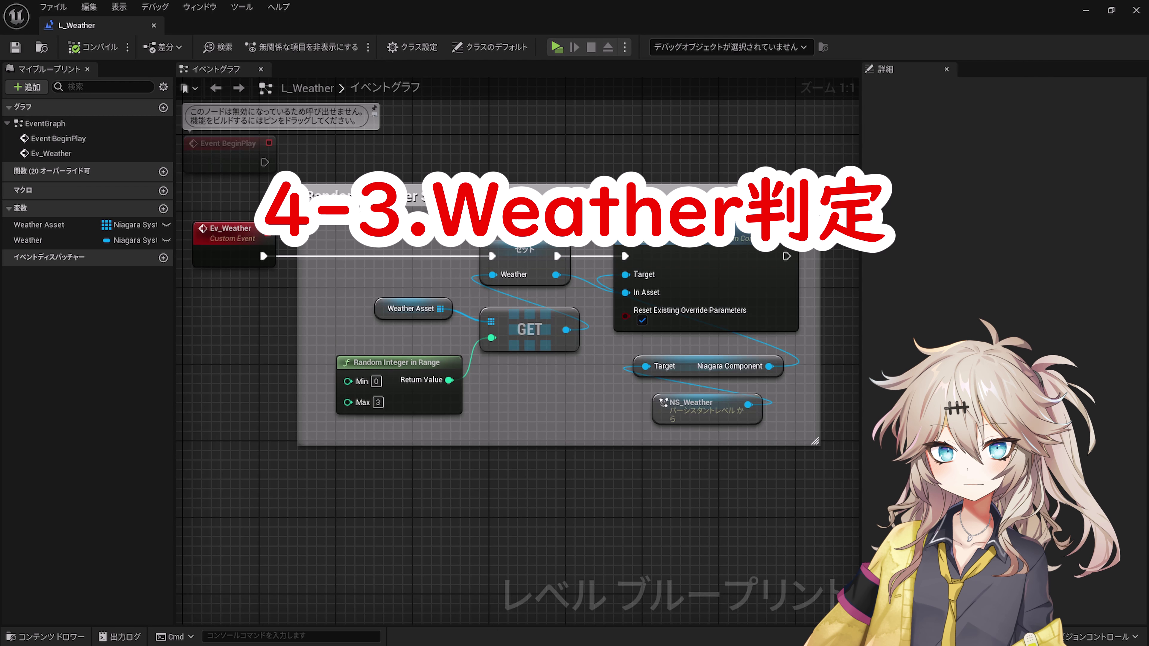
- Add a Branch node executed after Set Niagara System Asset, outside the Random Weather System comment
right_drag(757, 487, 339, 416)
drag(351, 178, 498, 178)
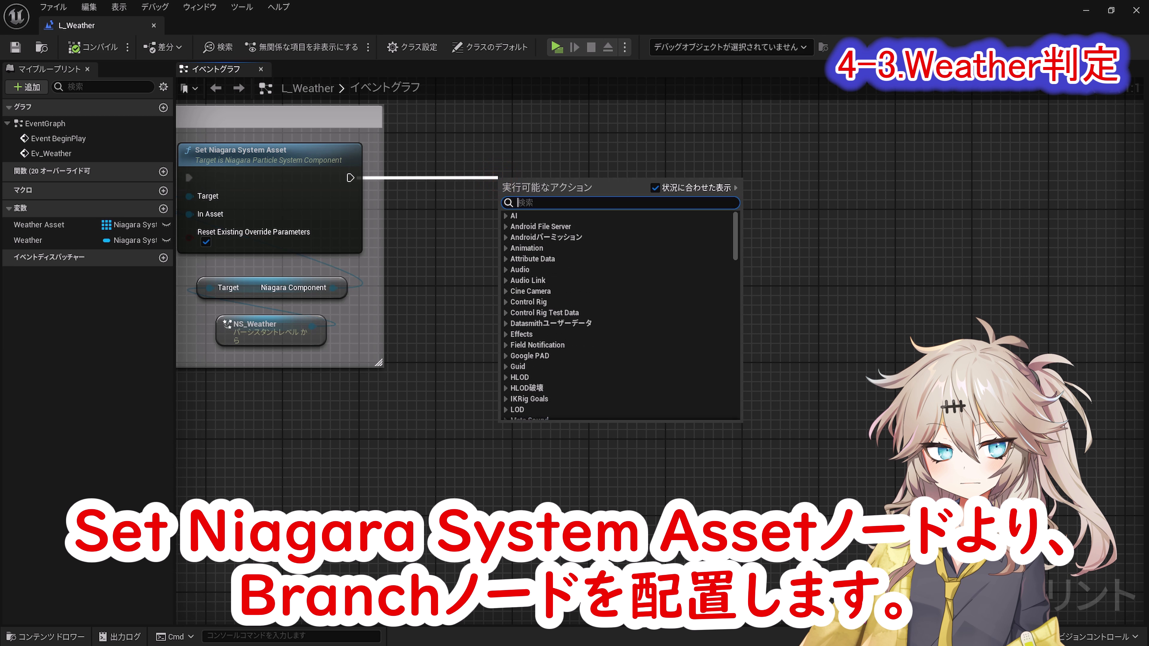
text(branch)
key(Return)
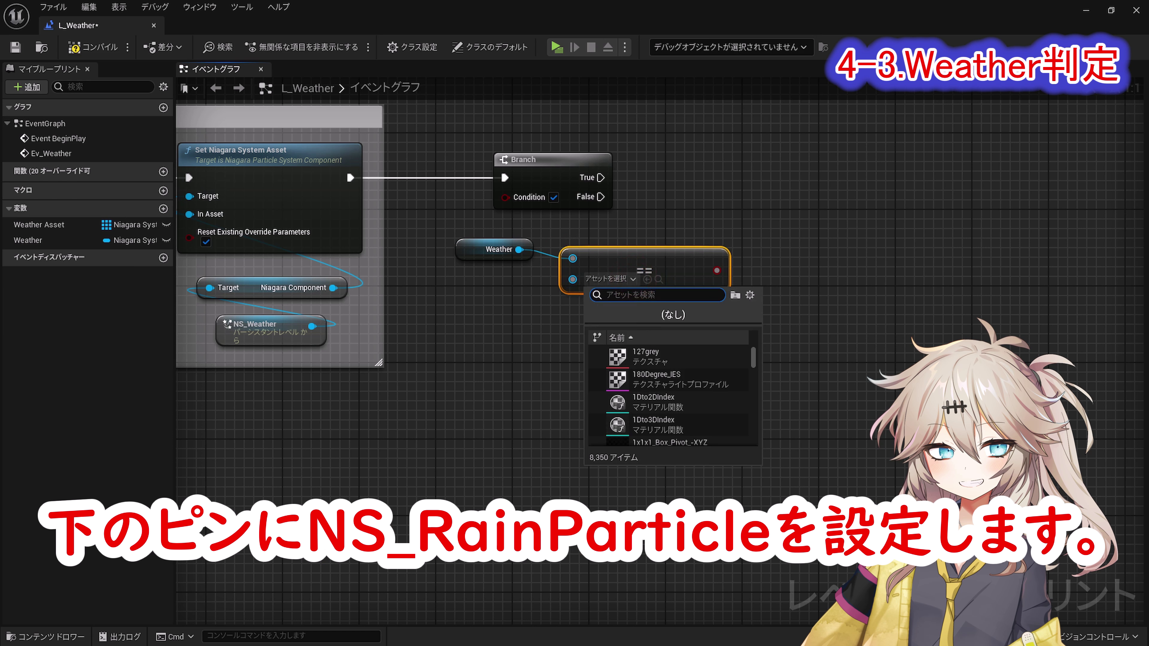
- Compare Weather with NS_RainParticle as the Branch condition and title the comment around these nodes 雨(Rain)判定
text(rain)
click(661, 357)
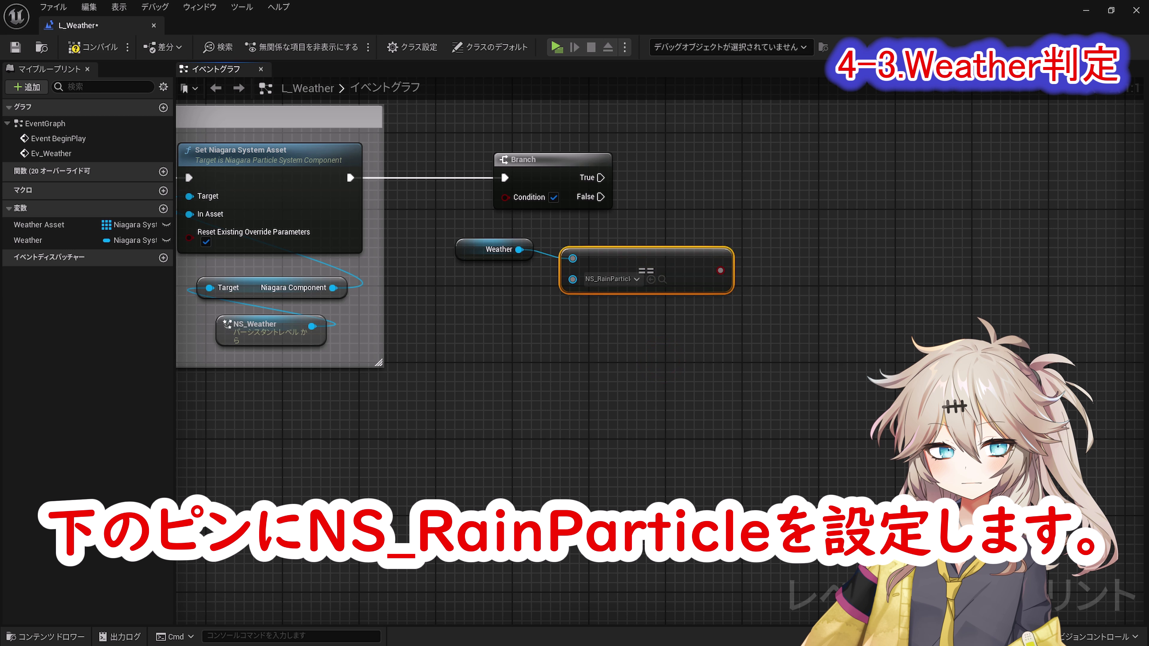
drag(498, 249, 498, 259)
drag(721, 270, 506, 196)
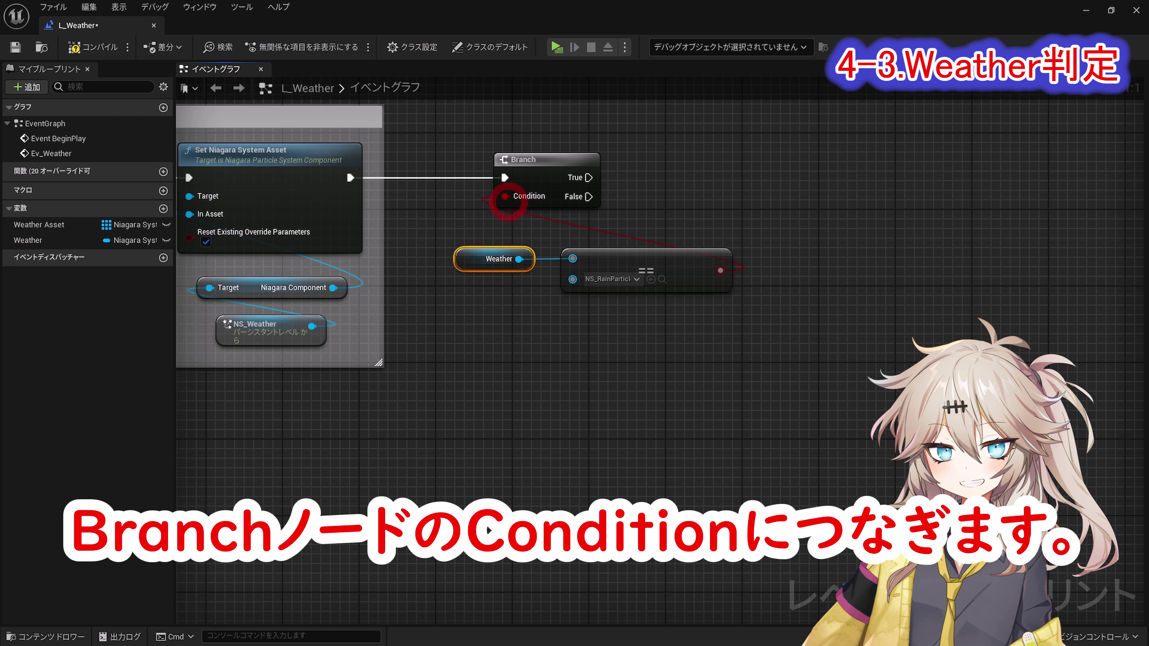
drag(543, 159, 667, 159)
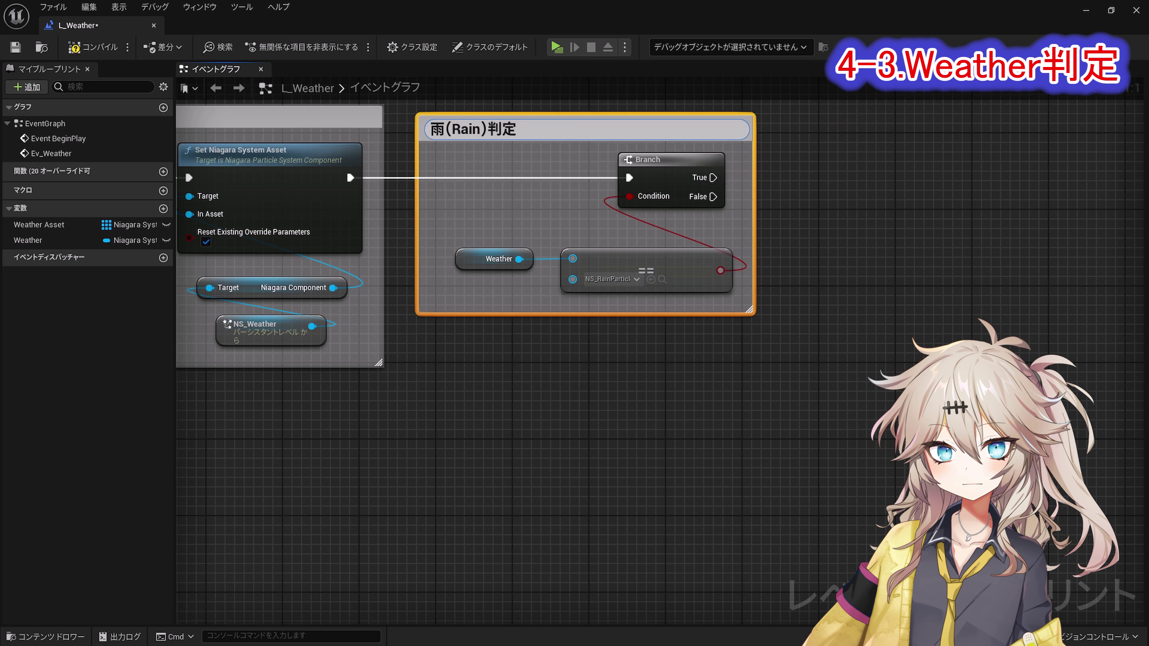
key(Return)
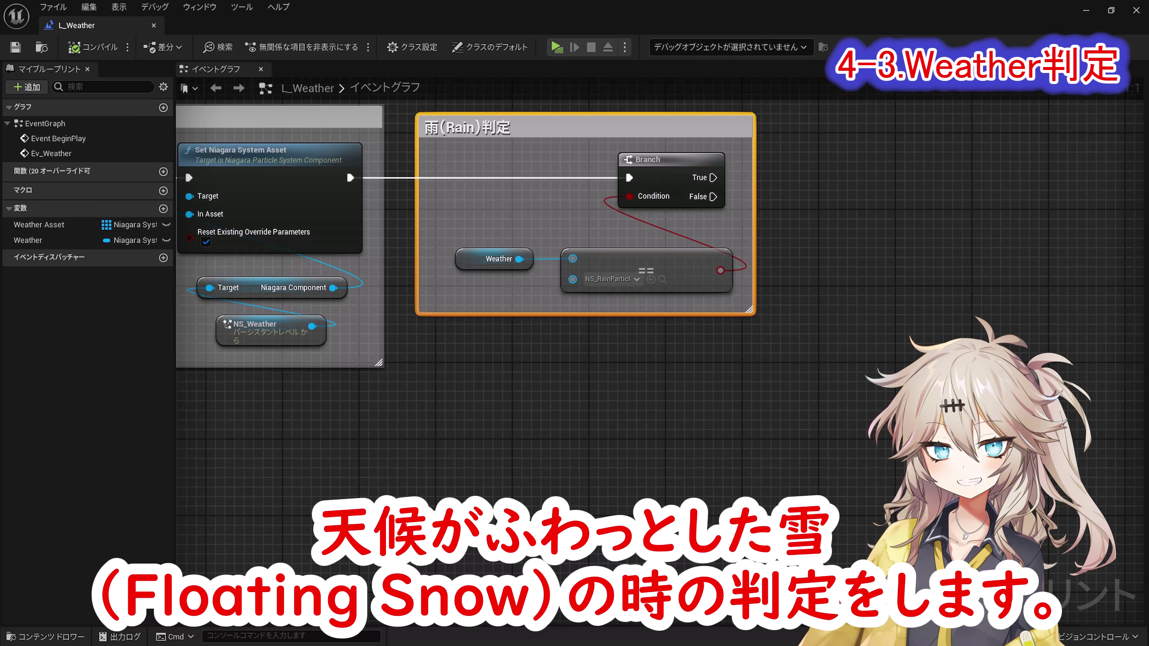
- Add a second Branch node executed from the False output of the rain check's Branch
right_drag(978, 329, 742, 325)
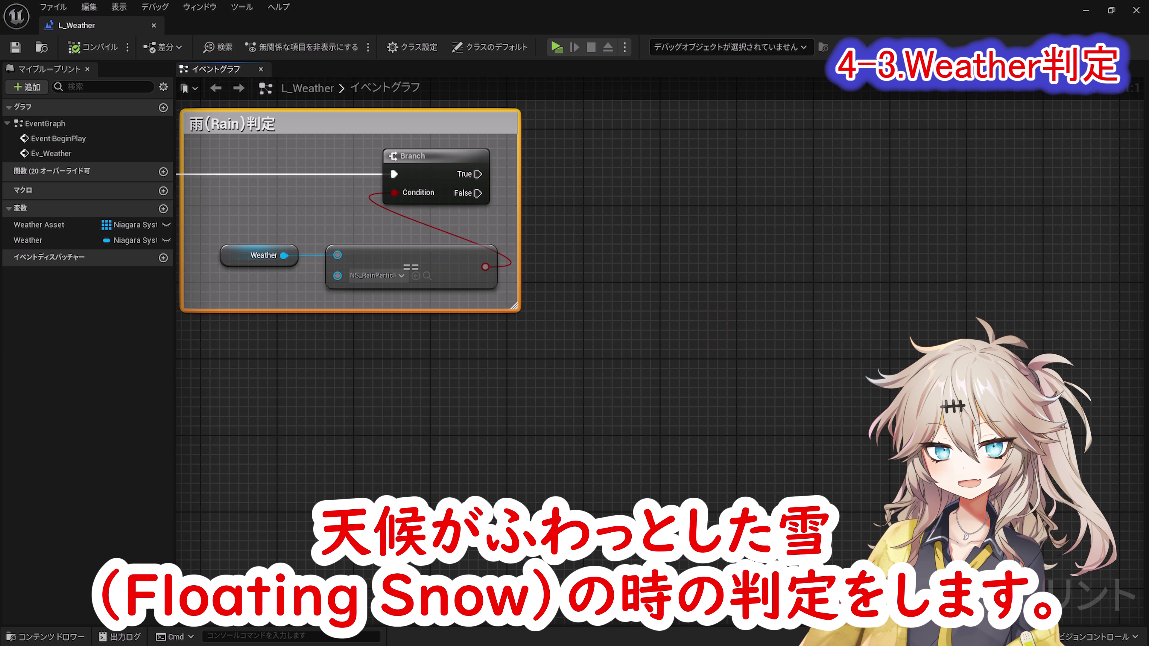
drag(479, 192, 610, 190)
text(if)
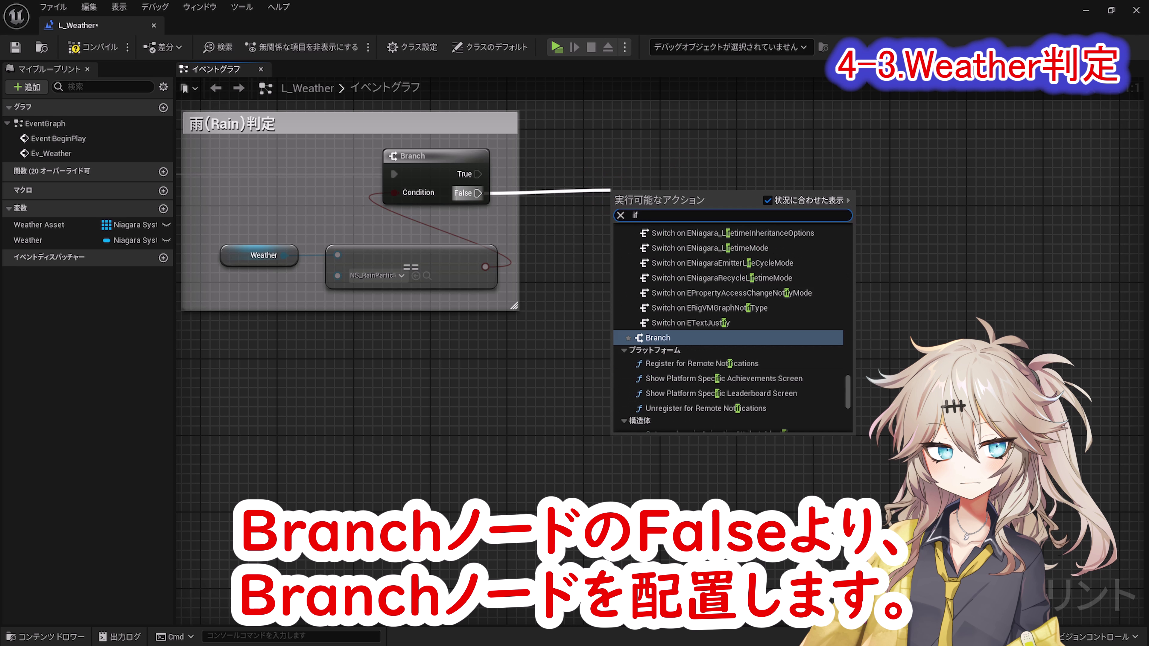
key(Return)
- Add a Weather getter with an Equal node comparing it to NS_FloatingSnowParticle, and connect the result to the second Branch's Condition
drag(28, 240, 707, 282)
click(608, 307)
text(==)
key(Return)
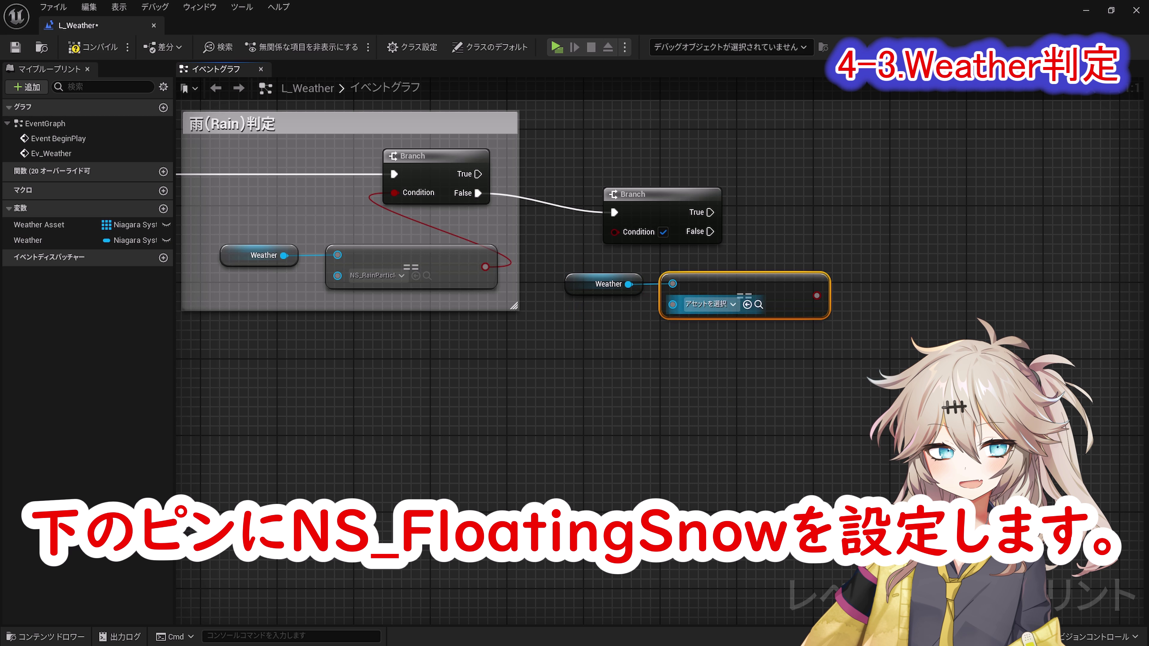
click(711, 304)
text(NS_FloatingSnow)
click(775, 381)
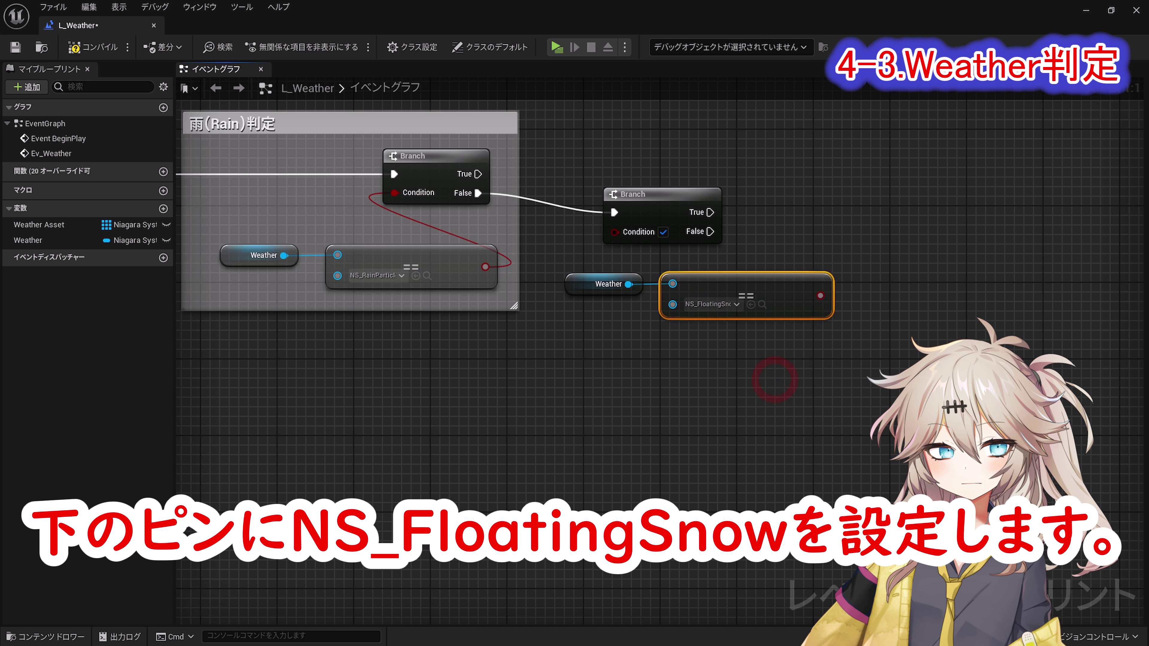
drag(821, 296, 614, 232)
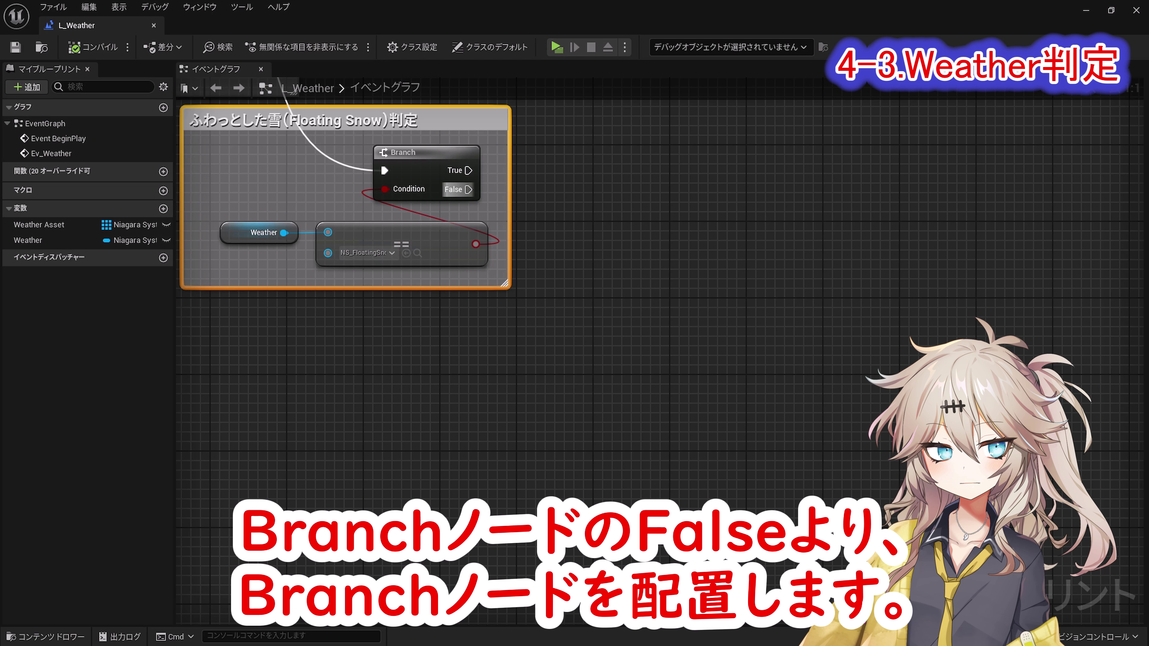
- Add a third Branch node executed from the False output of the Floating Snow check's Branch
drag(468, 189, 611, 188)
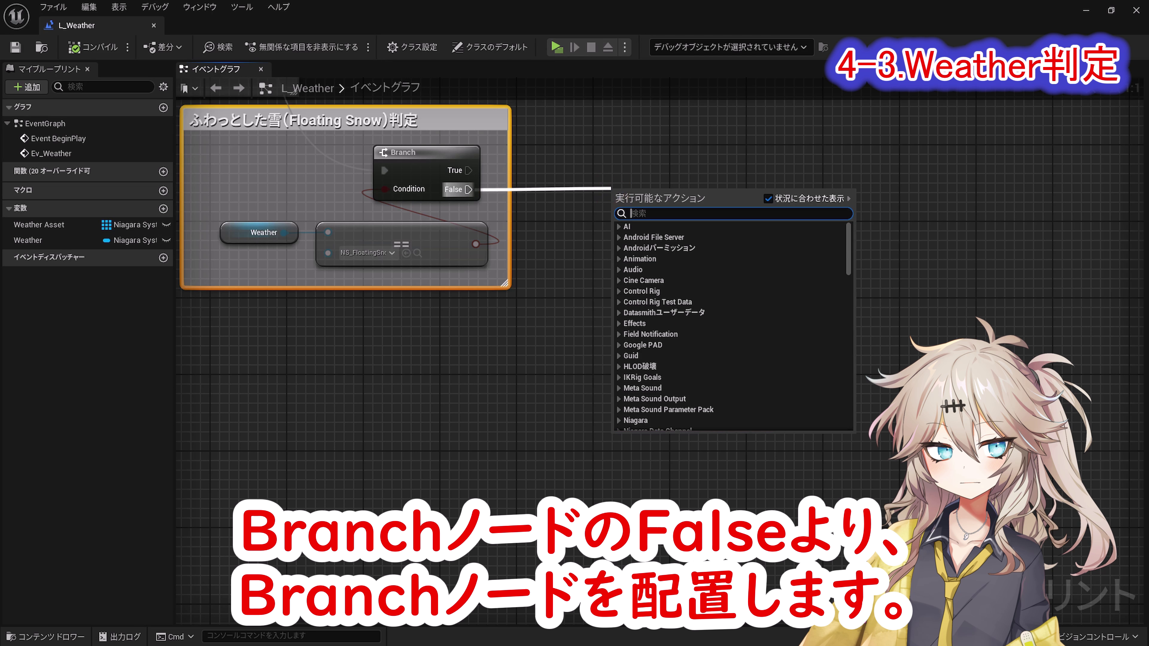
text(if)
key(Return)
- Add a Weather getter below the third Branch with an Equal node that compares it to NS_SnowParticle
drag(28, 241, 671, 274)
click(588, 293)
text(=)
key(Return)
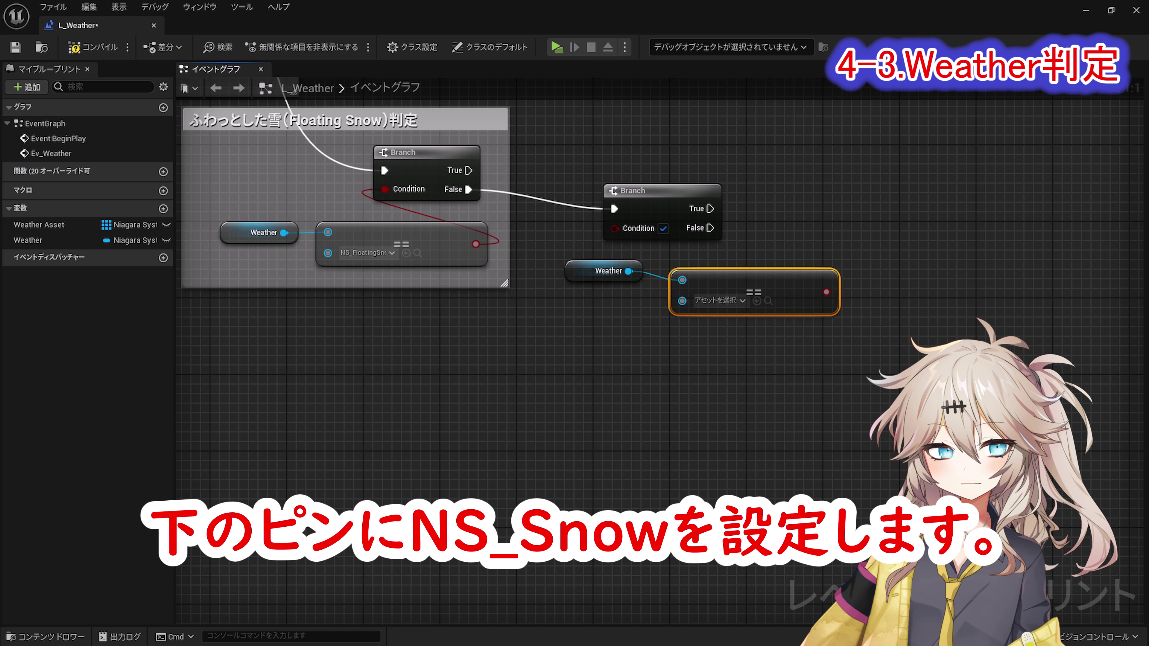
click(719, 300)
text(NS_Snow)
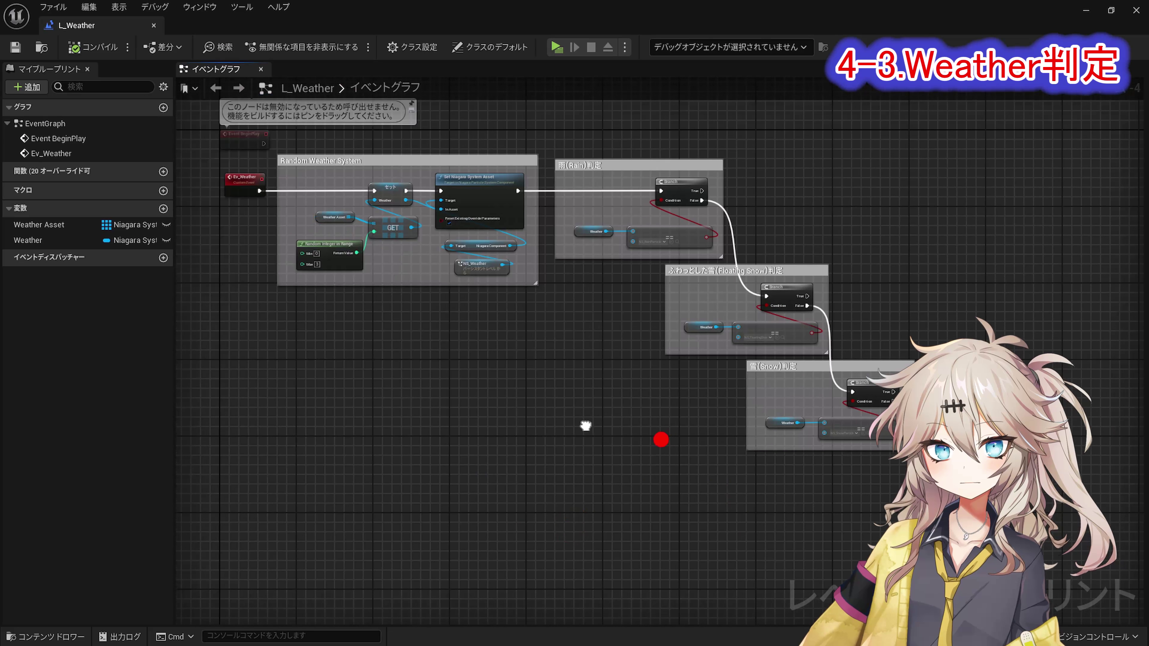
- Call Ev_Weather from Event BeginPlay and place the call node beside the event
scroll(438, 490, up, 4)
right_drag(585, 426, 471, 496)
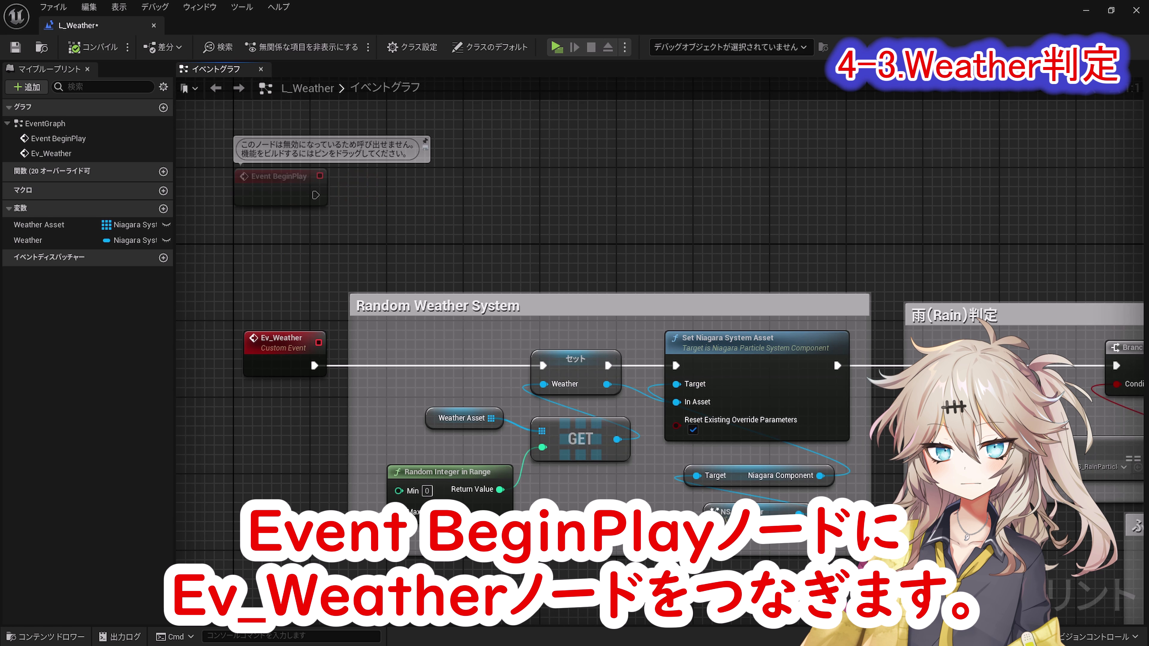
drag(315, 196, 398, 194)
text(Ev_Weather)
click(470, 250)
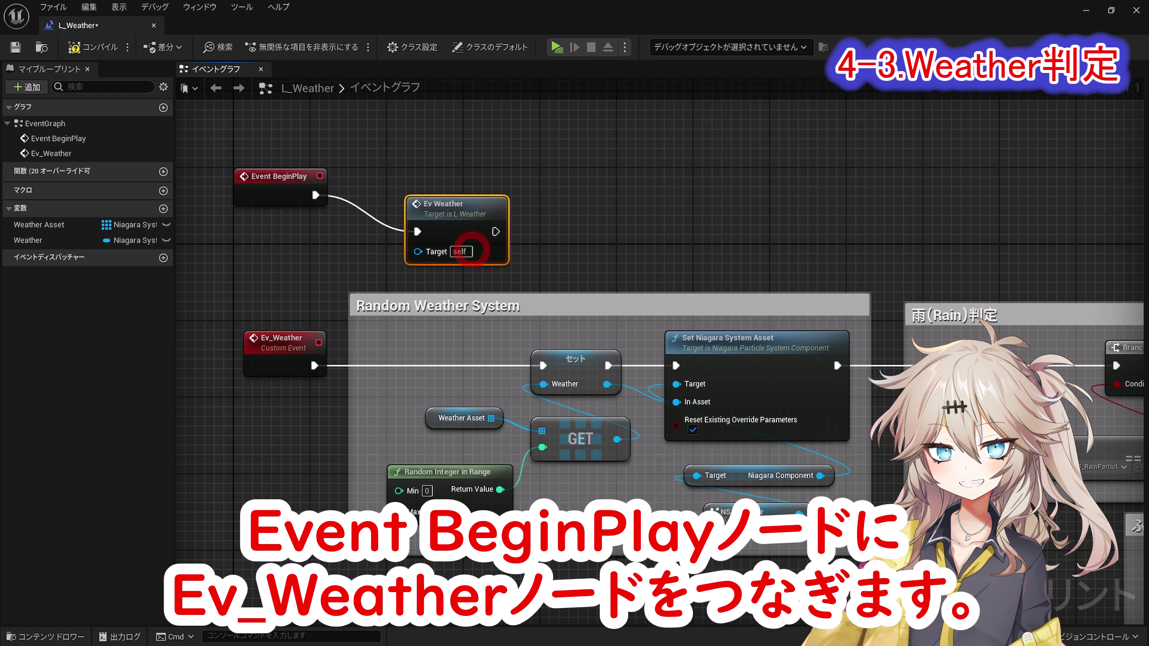
drag(472, 246, 430, 210)
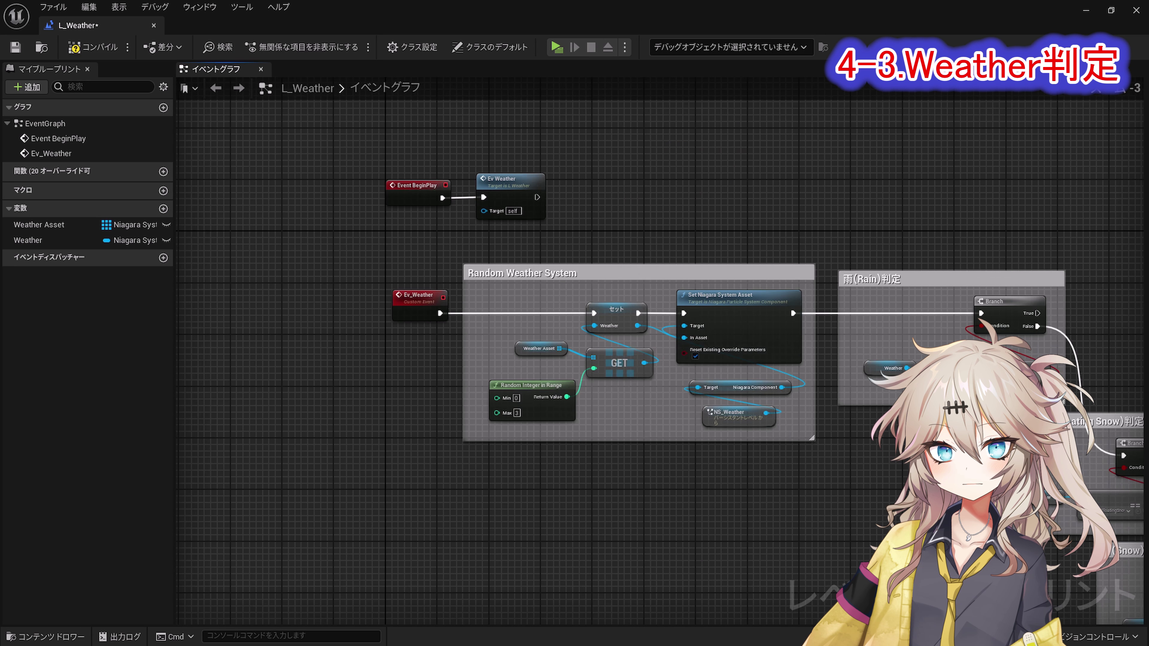
right_drag(890, 452, 693, 384)
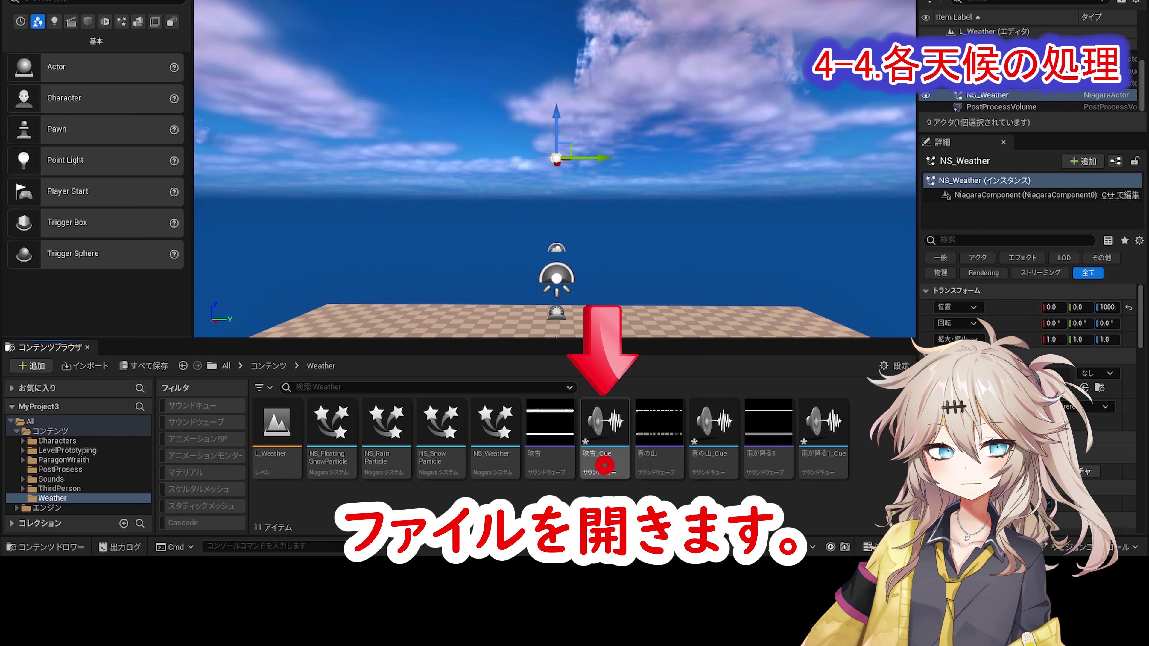
- Open the 吹雪_Cue sound cue and insert a Looping node between Wave Player and Output
double_click(596, 462)
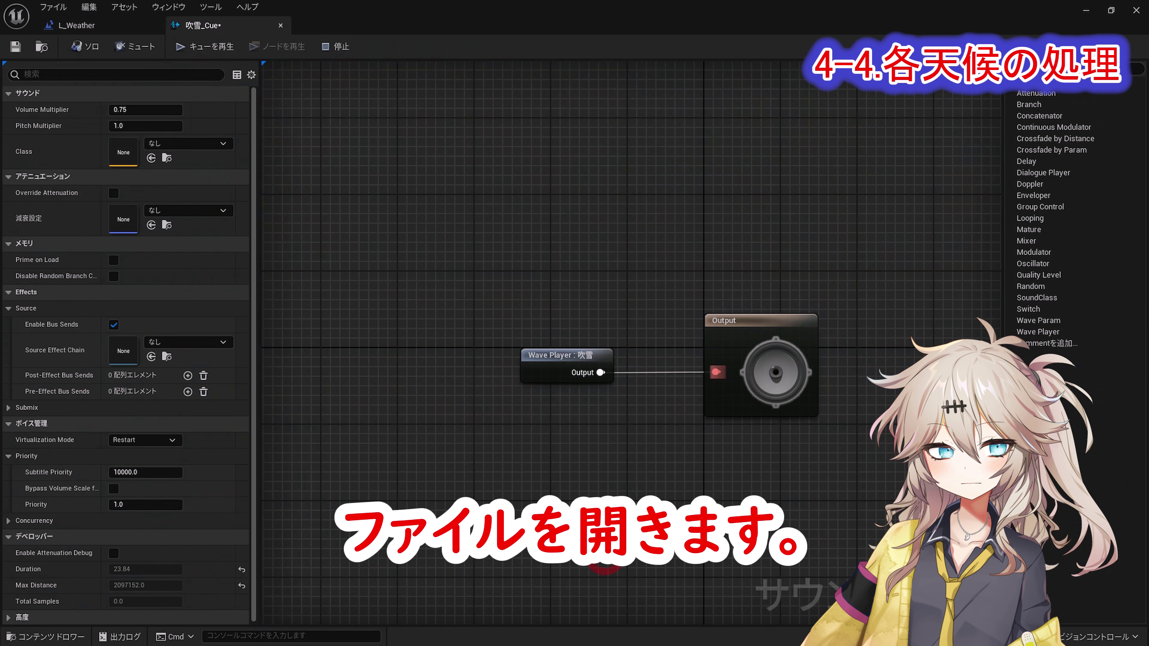
drag(472, 266, 506, 319)
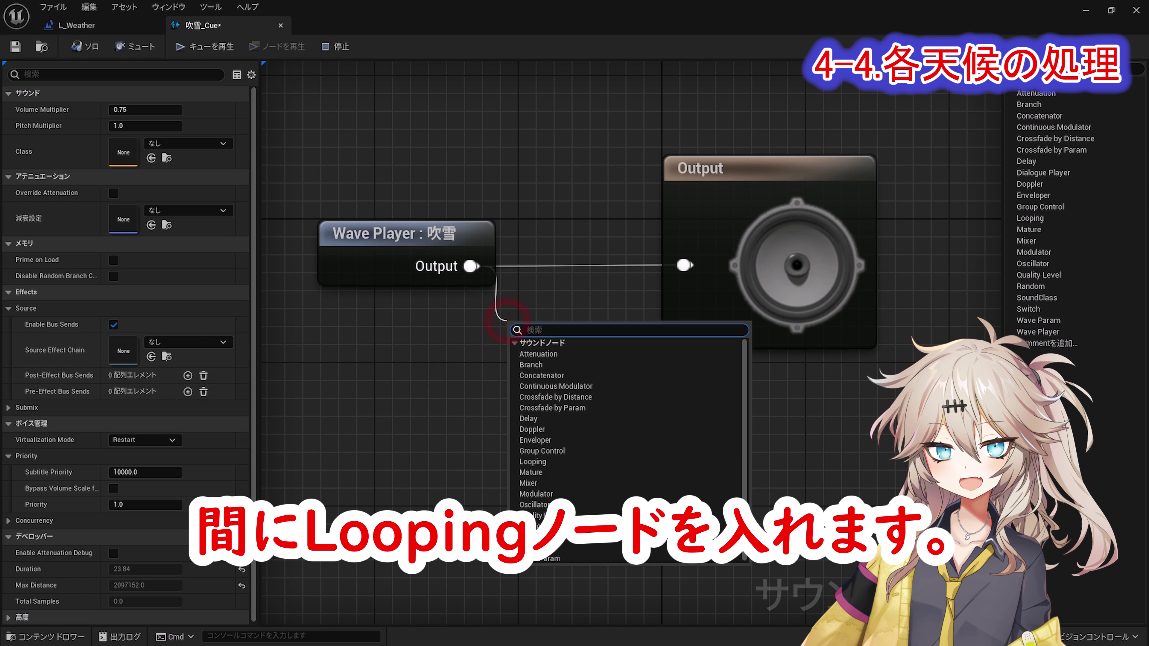
text(Looping)
key(Return)
drag(636, 367, 684, 266)
drag(769, 168, 825, 169)
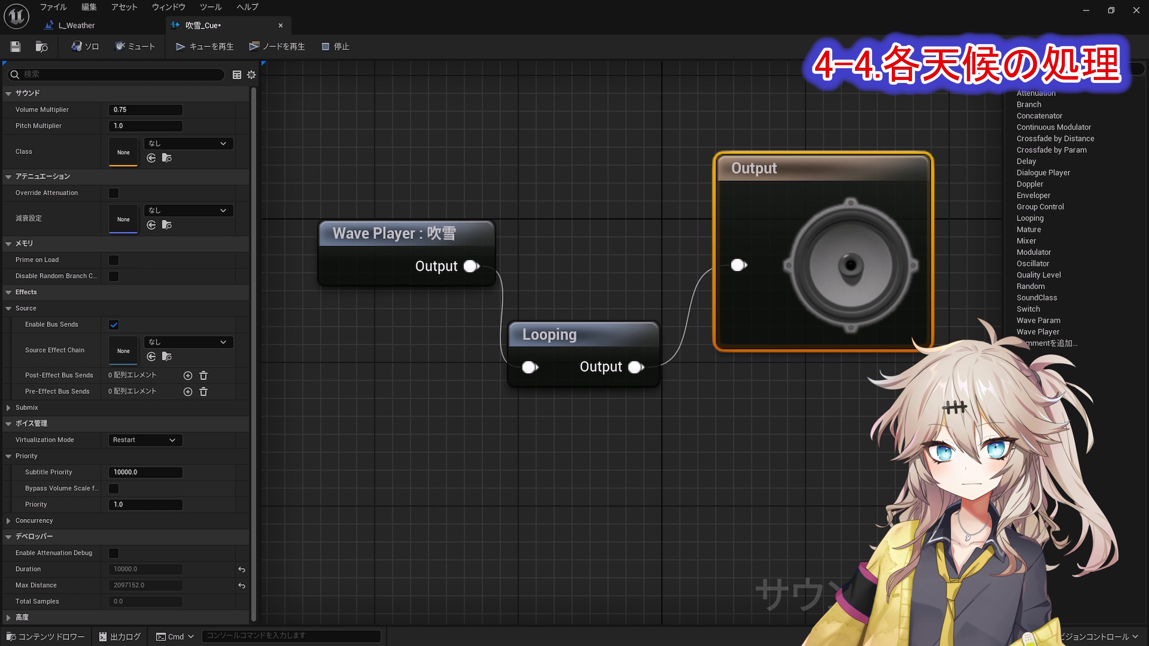
- Line up the Wave Player and Looping nodes with the Output node, and save and close the cue
scroll(690, 423, down, 1)
drag(461, 272, 351, 272)
drag(598, 352, 578, 272)
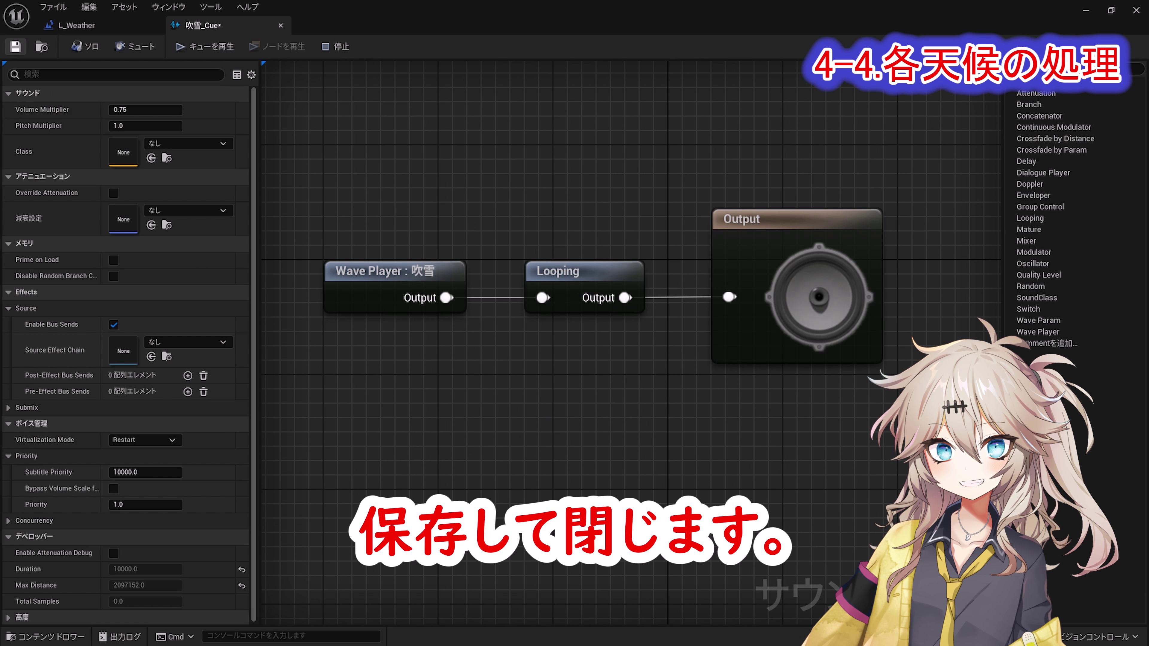
click(1137, 9)
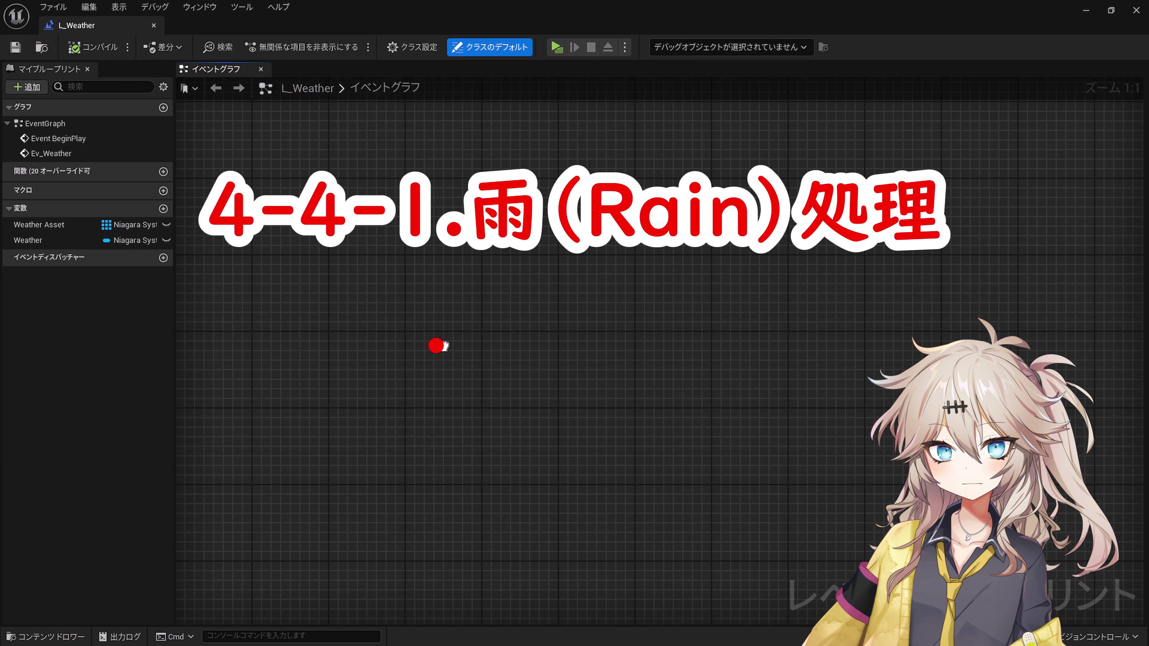
- Create a custom event named Ev_Rain in an empty area of the level blueprint's event graph
right_click(231, 174)
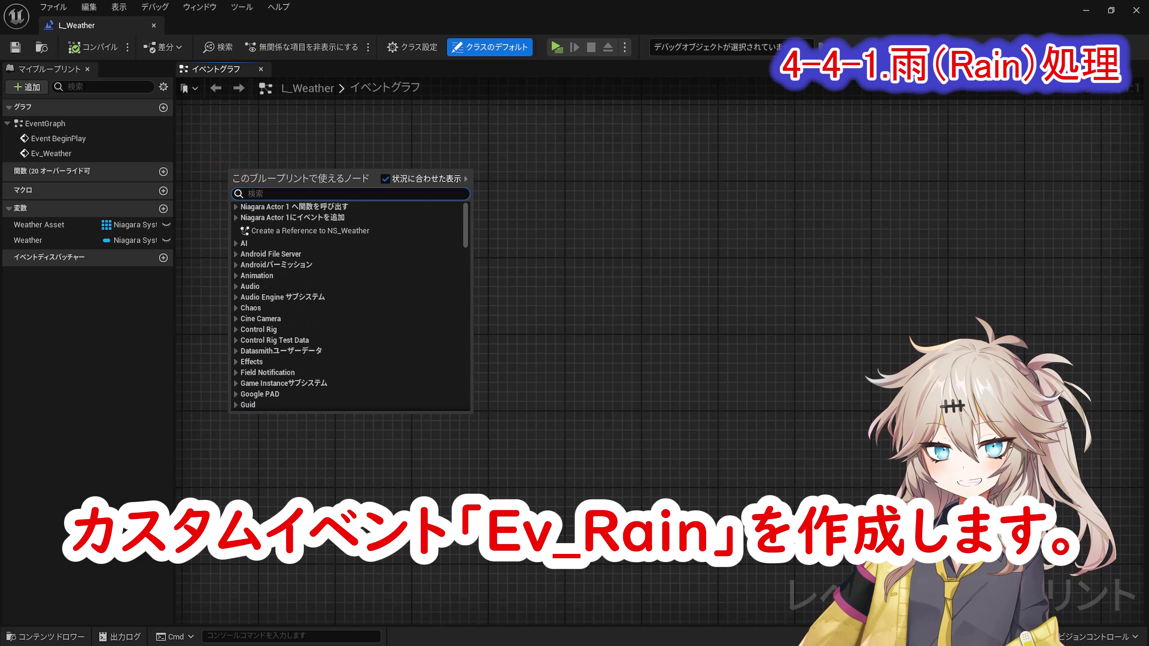
text(custome)
key(Return)
text(Ev_Rain)
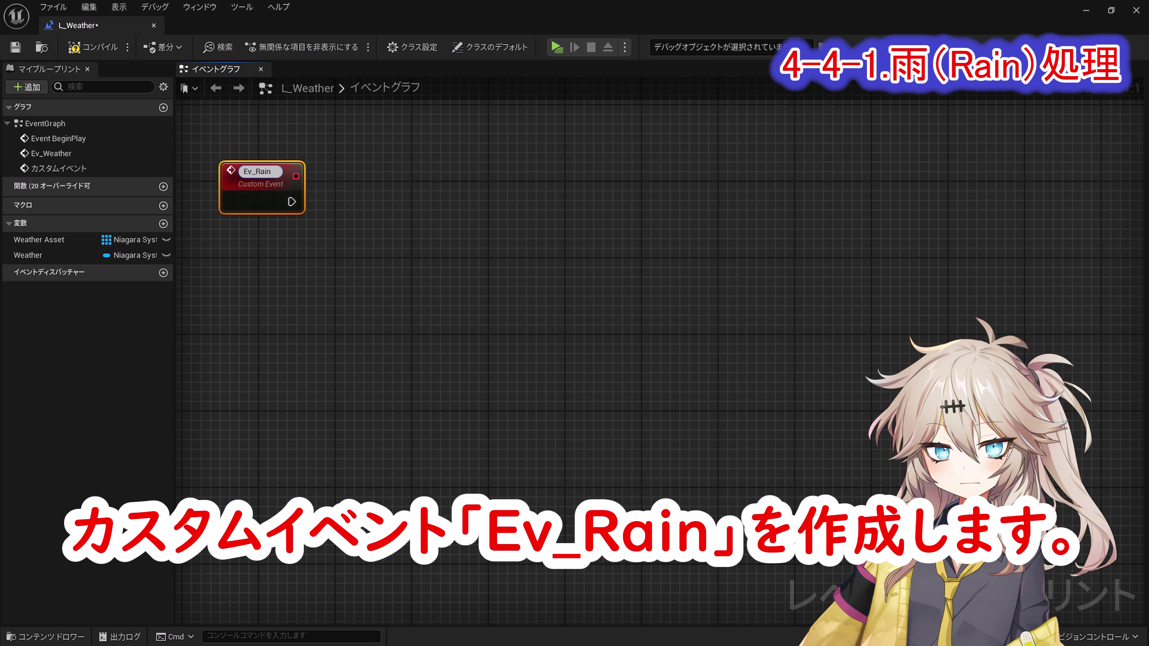
key(Return)
- Add a Sequence node after Ev_Rain and, from Then 0, a Spawn Sound 2D node with 雨が降る1_Cue as its sound
drag(292, 197, 486, 194)
key(s)
text(spawn sound 2d)
key(Return)
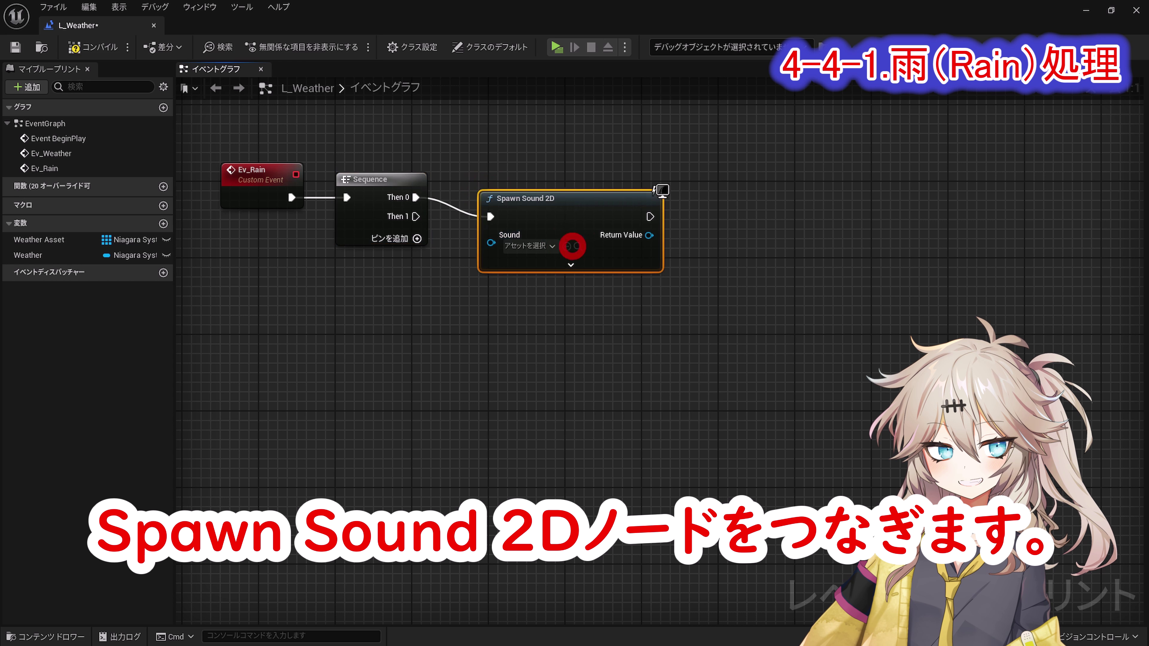
click(528, 227)
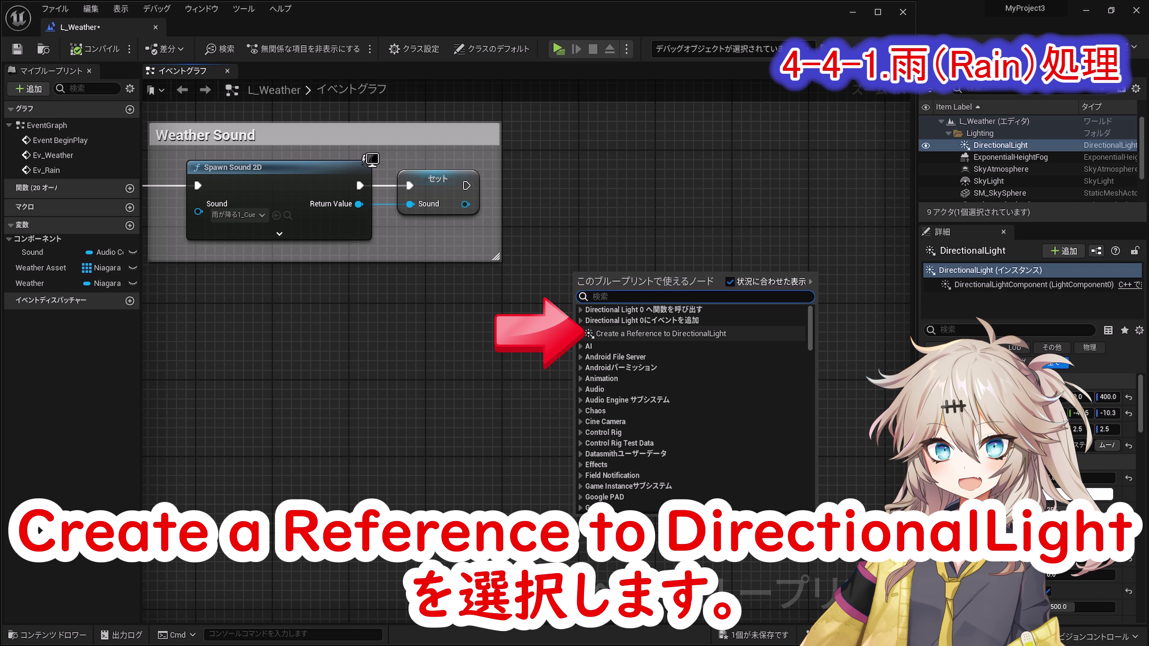
- Create a reference to DirectionalLight and add a Set Intensity node from it after the Sound set node, with New Intensity 6.0
click(661, 333)
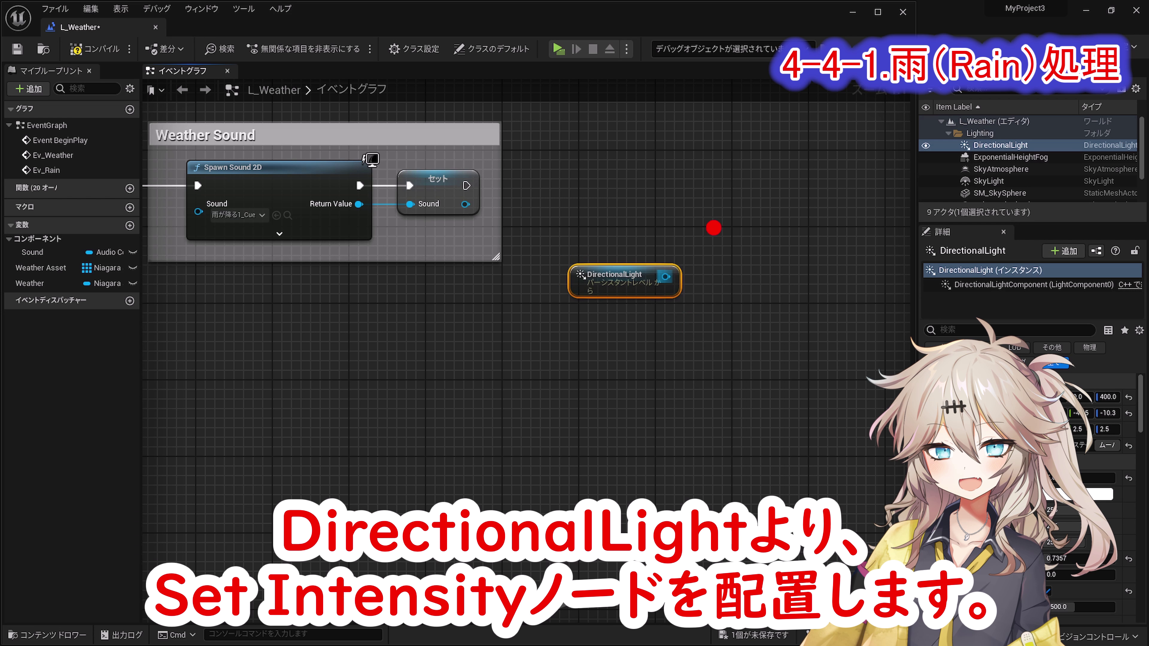
drag(666, 277, 714, 223)
text(Set Intensity)
click(791, 336)
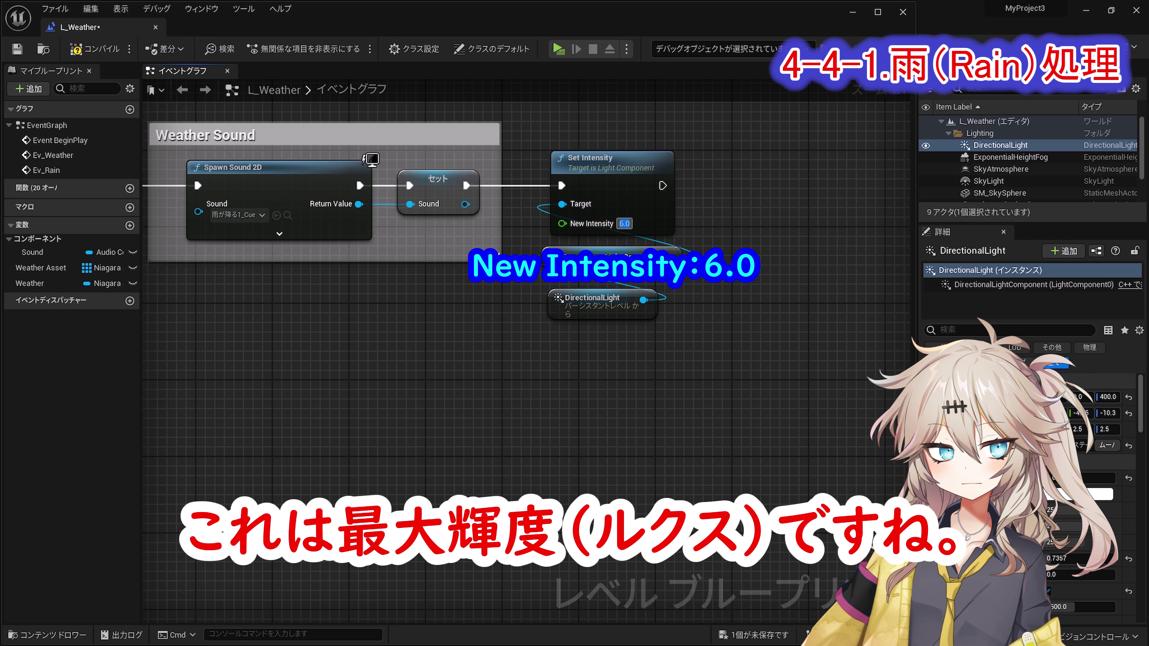
- Add a Set Light Color node from the Light Component output and connect its execution input to Set Intensity
drag(668, 257, 736, 216)
text(Set Light Color)
key(Return)
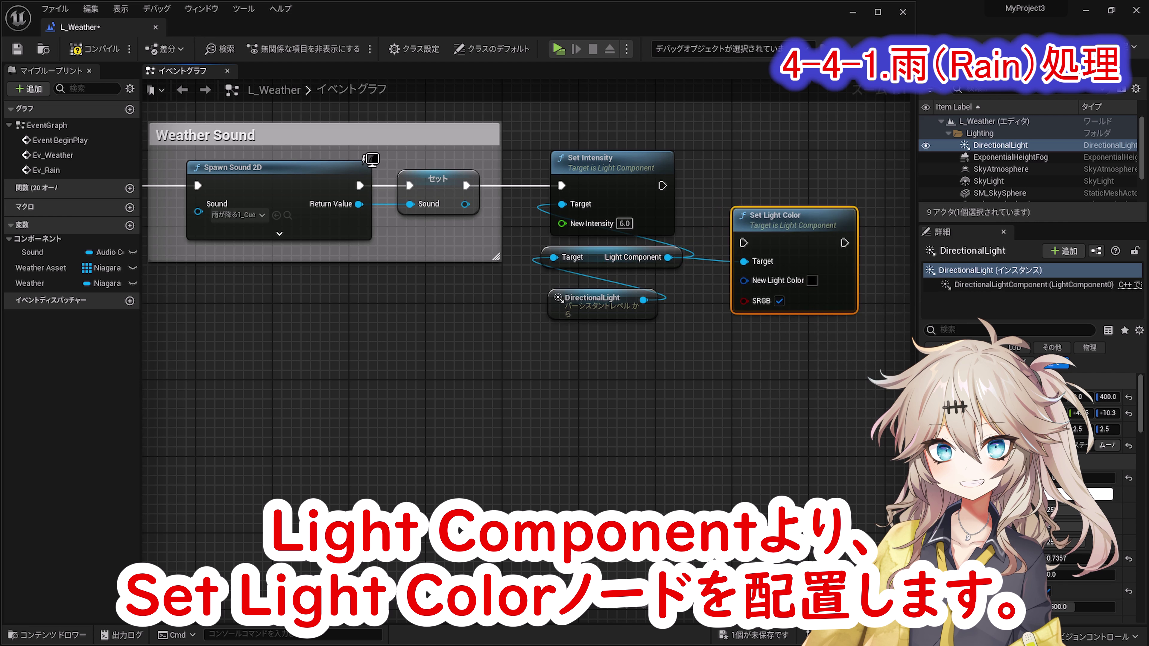
drag(743, 243, 659, 178)
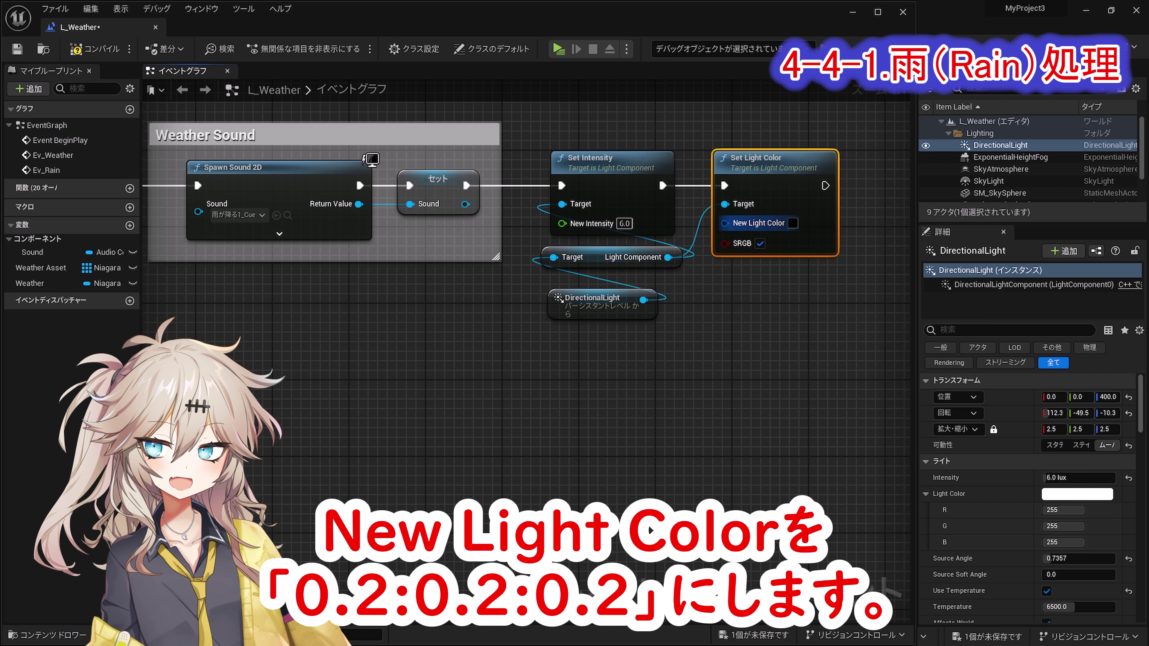
- Set New Light Color on the Set Light Color node to R 0.2, G 0.2, B 0.2
click(793, 222)
click(815, 410)
text(0.2)
key(Tab)
text(0.2)
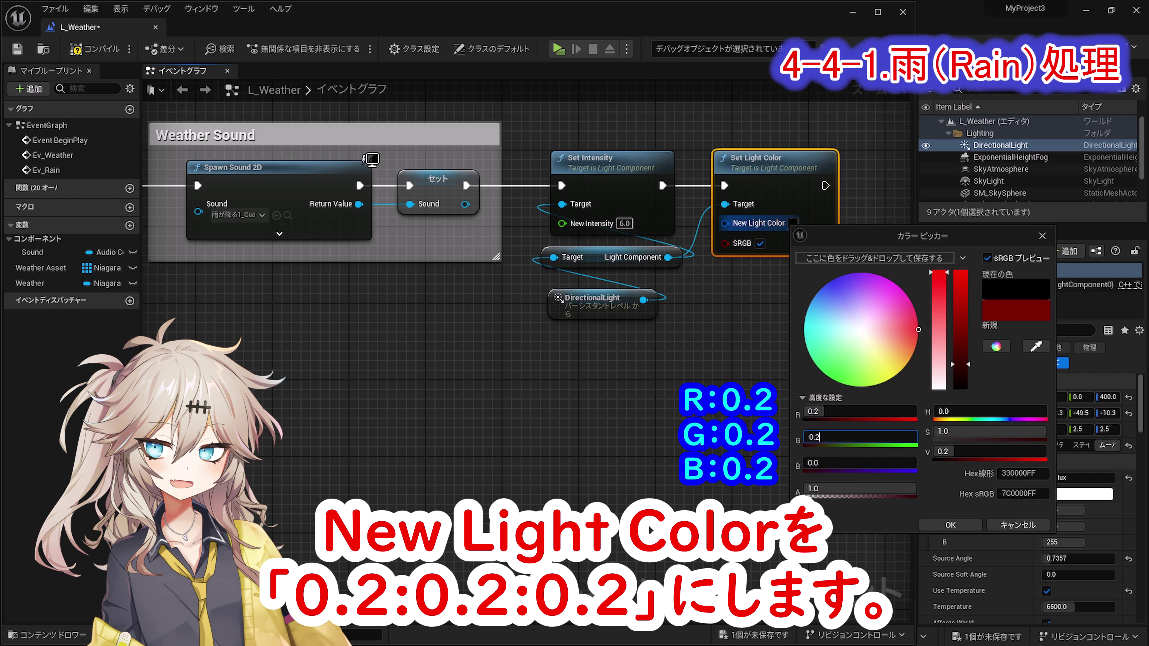
key(Tab)
text(0.2)
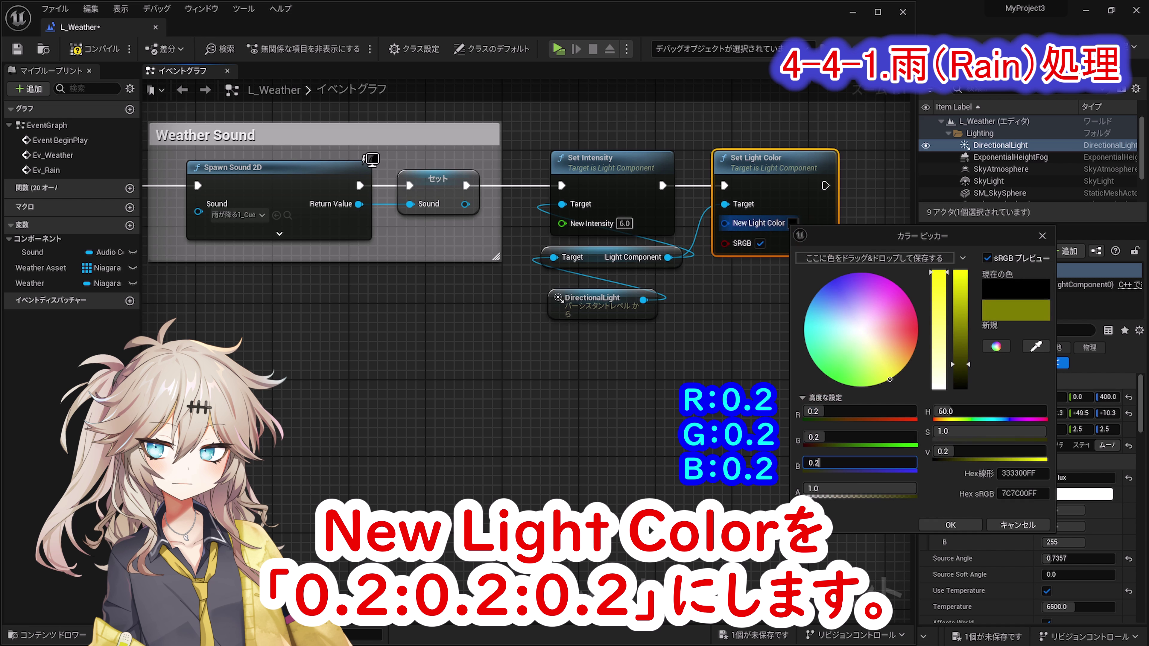
key(Return)
- Group the light nodes in a comment box titled DirectionalLight and narrow it so it clears the Weather Sound comment
drag(557, 346, 798, 108)
text(c)
text(DirectionalLight)
key(Return)
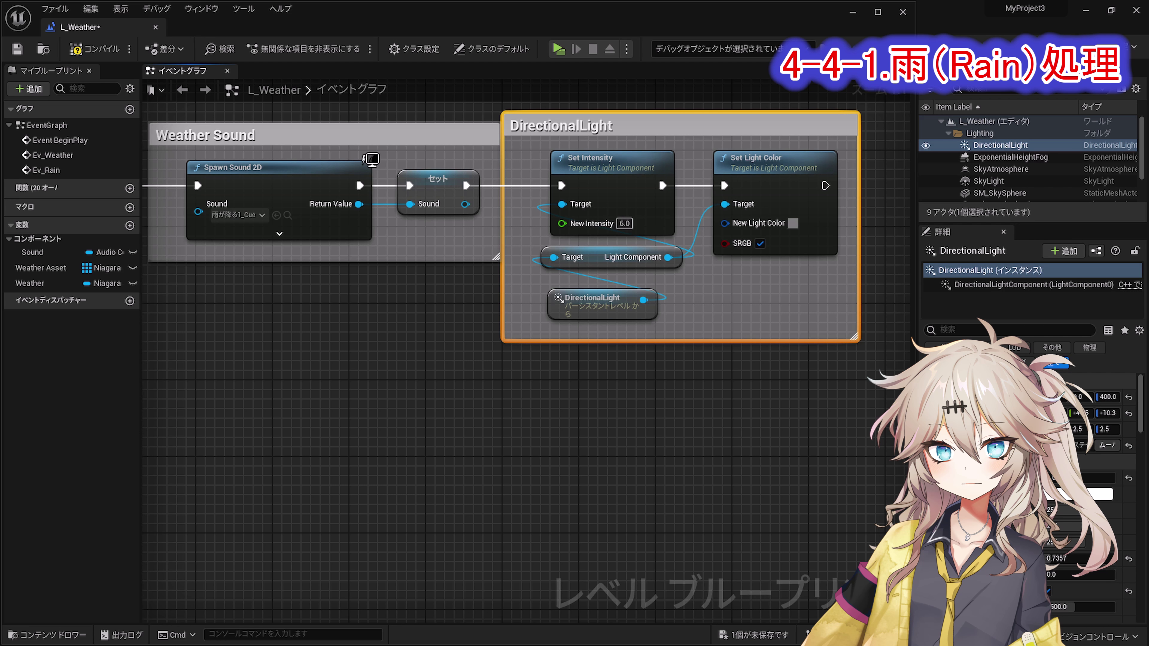
click(523, 317)
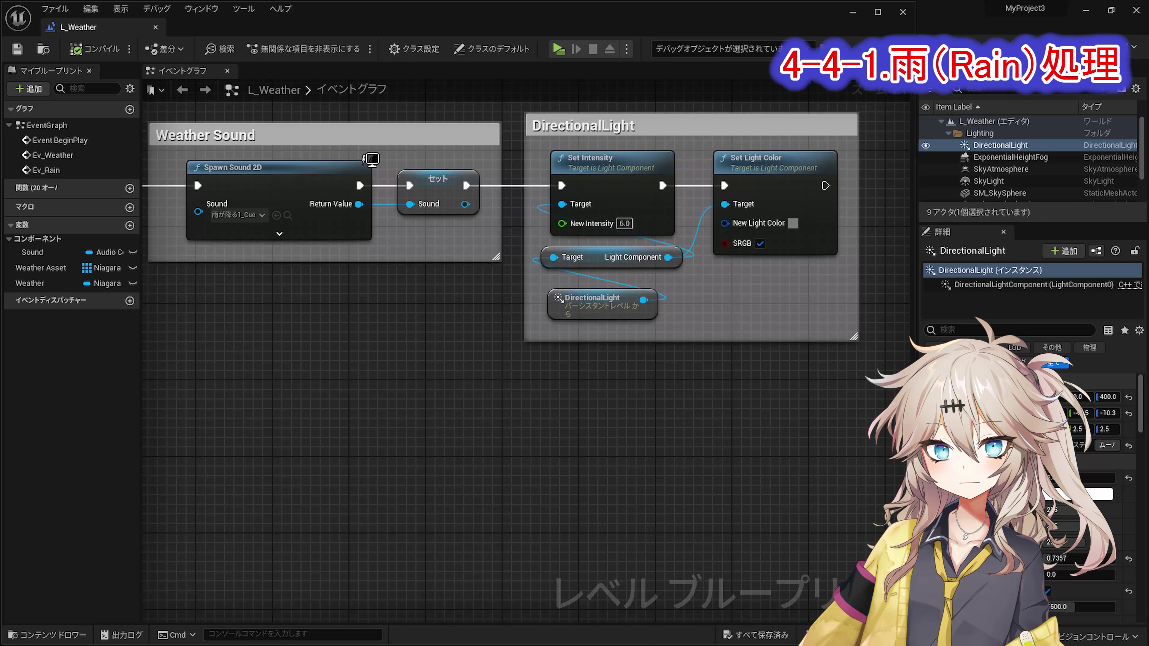
- Create a reference to the SkyAtmosphere actor in the level blueprint and add a Set Rayleigh Scattering (SkyAtmosphereComponent) node from it
right_drag(815, 428, 258, 410)
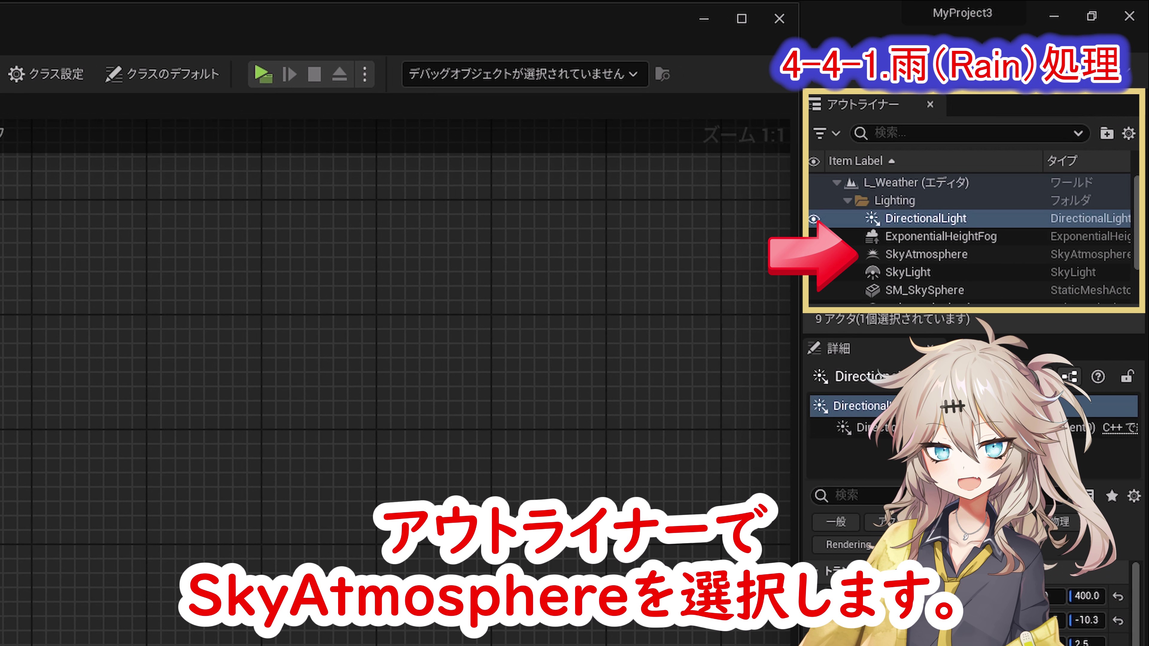
click(943, 256)
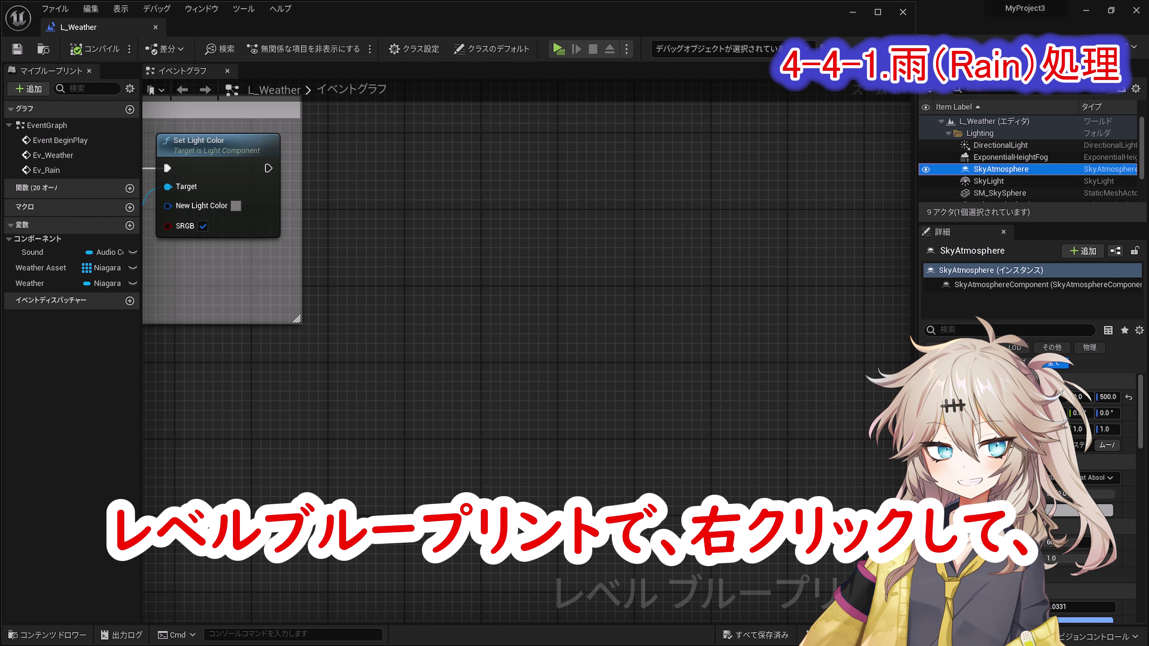
right_click(400, 217)
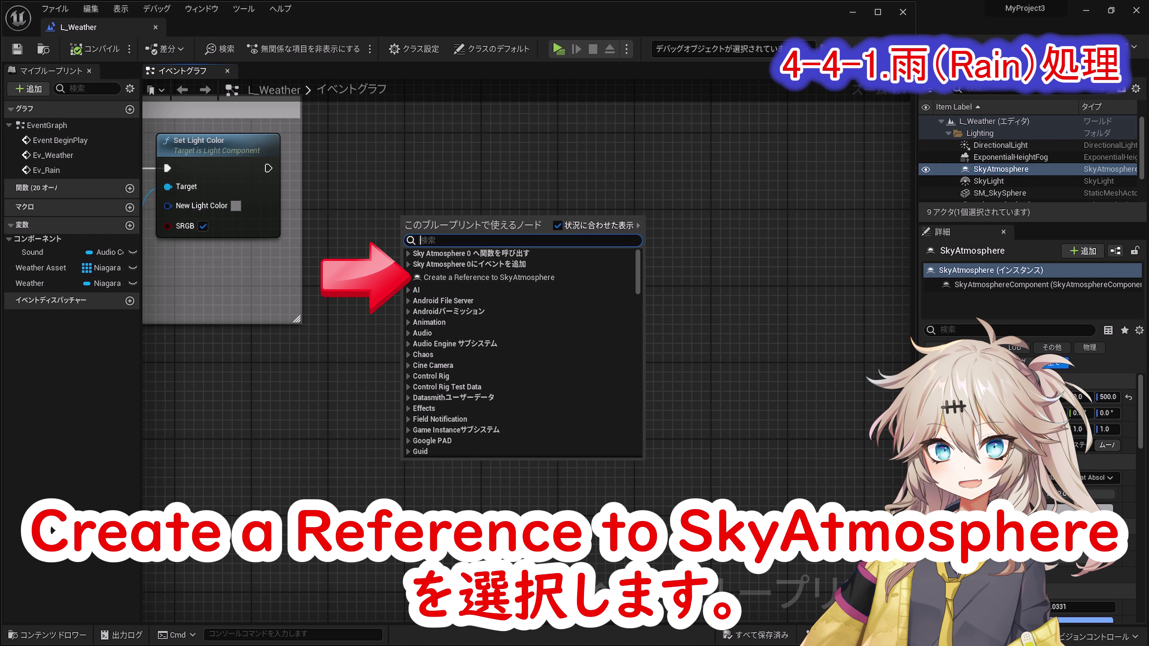
click(537, 277)
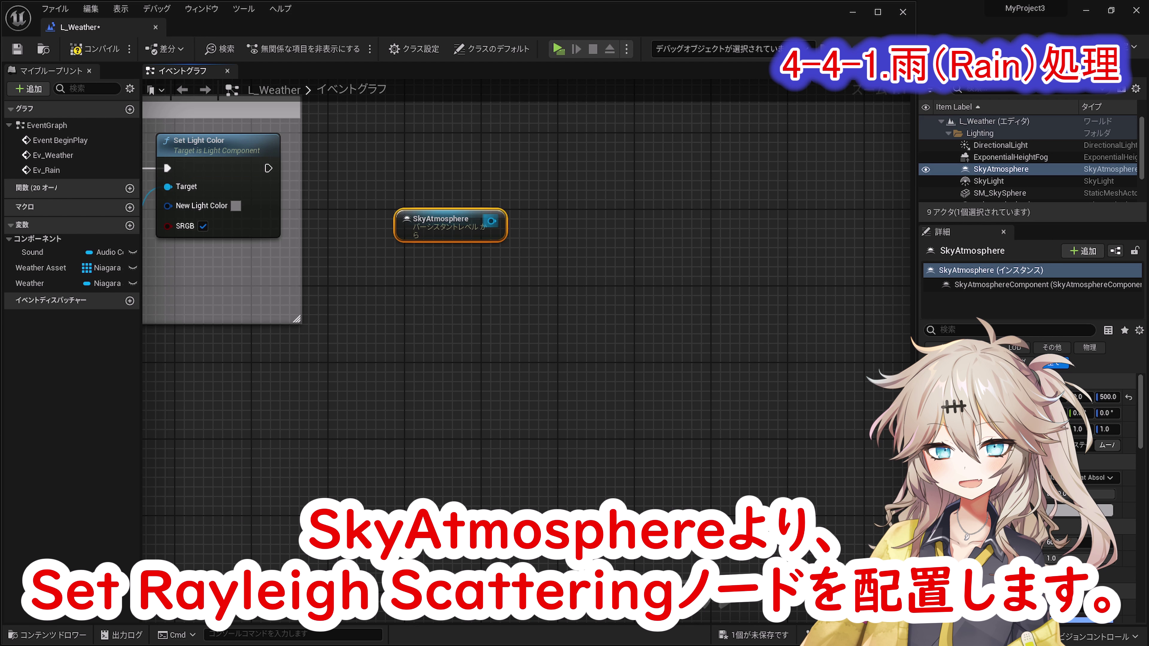
drag(492, 221, 591, 172)
text(Set Rayleigh Scattering)
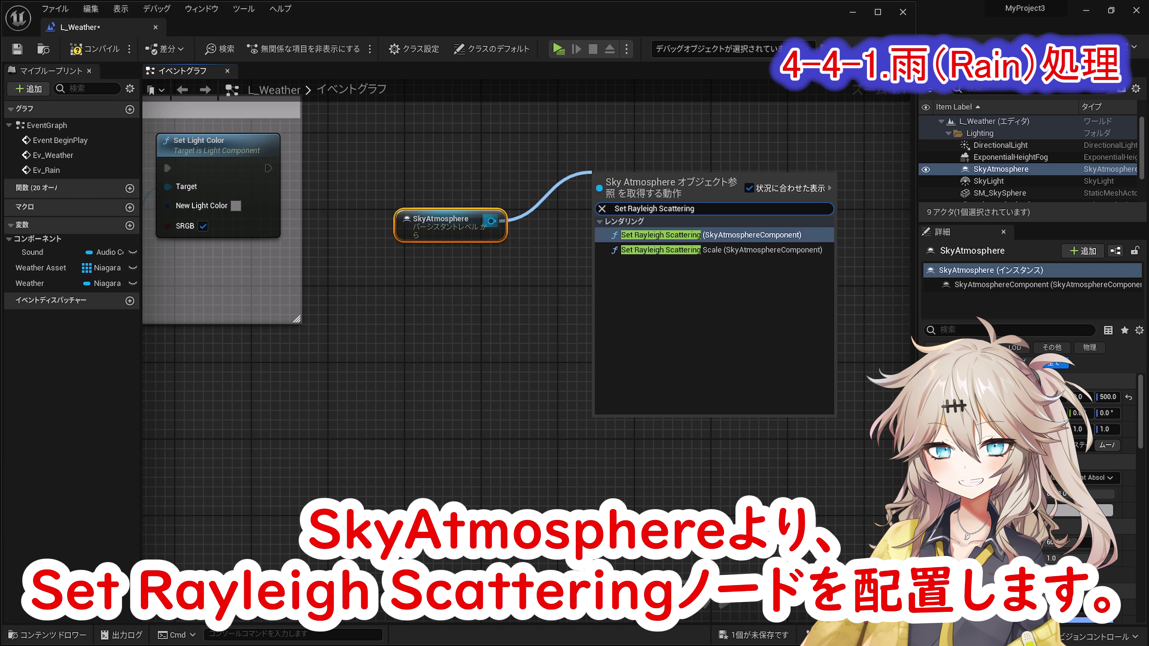
click(660, 235)
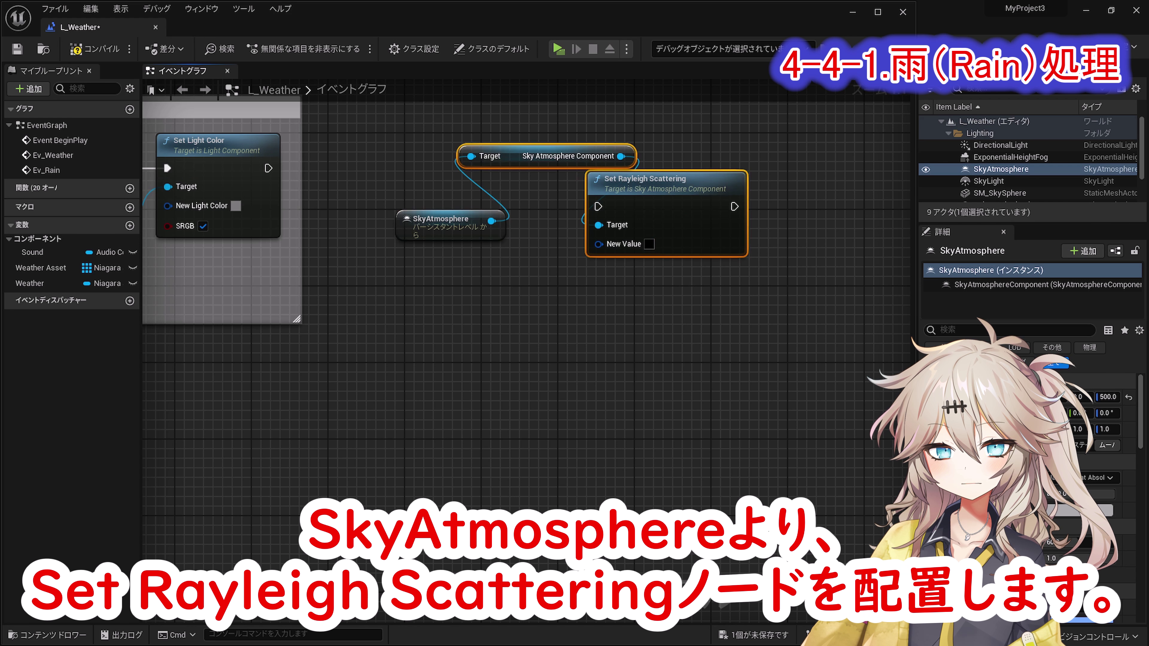
- Stack the SkyAtmosphere nodes beneath Set Rayleigh Scattering, move the group beside Set Light Color and connect the execution pins
drag(511, 156, 630, 278)
drag(441, 219, 632, 306)
drag(554, 346, 769, 181)
drag(656, 180, 455, 140)
drag(397, 168, 268, 168)
- Set New Value on the Set Rayleigh Scattering node to R 0.4, G 0.4, B 0.4
click(448, 206)
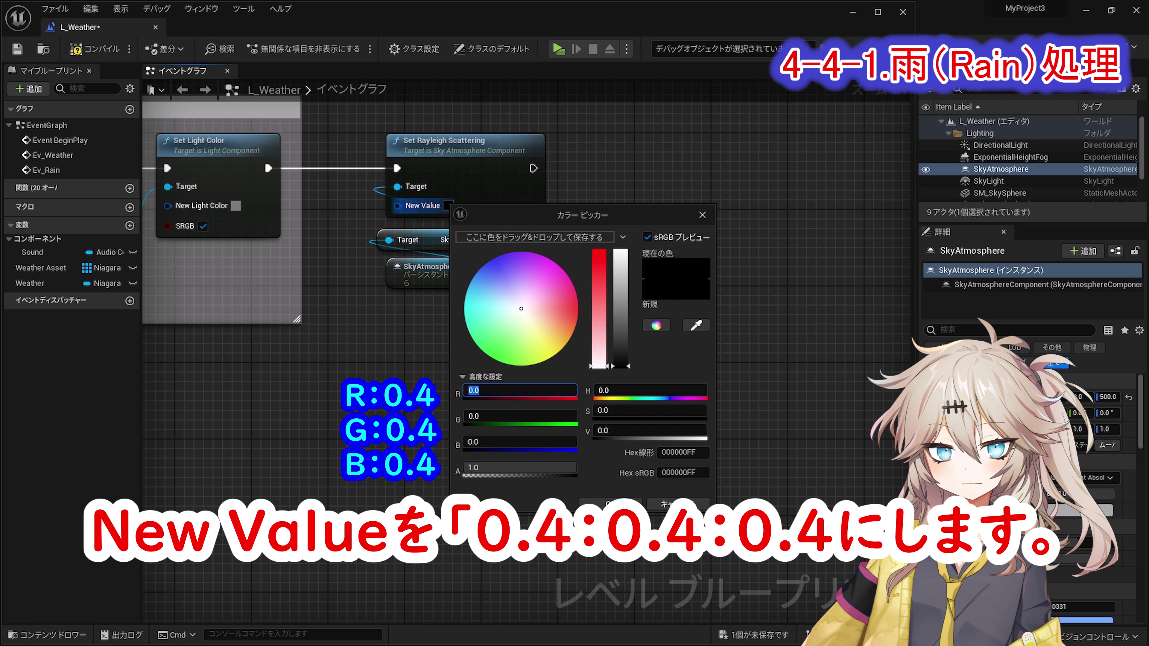
text(0.4)
key(Tab)
key(Tab)
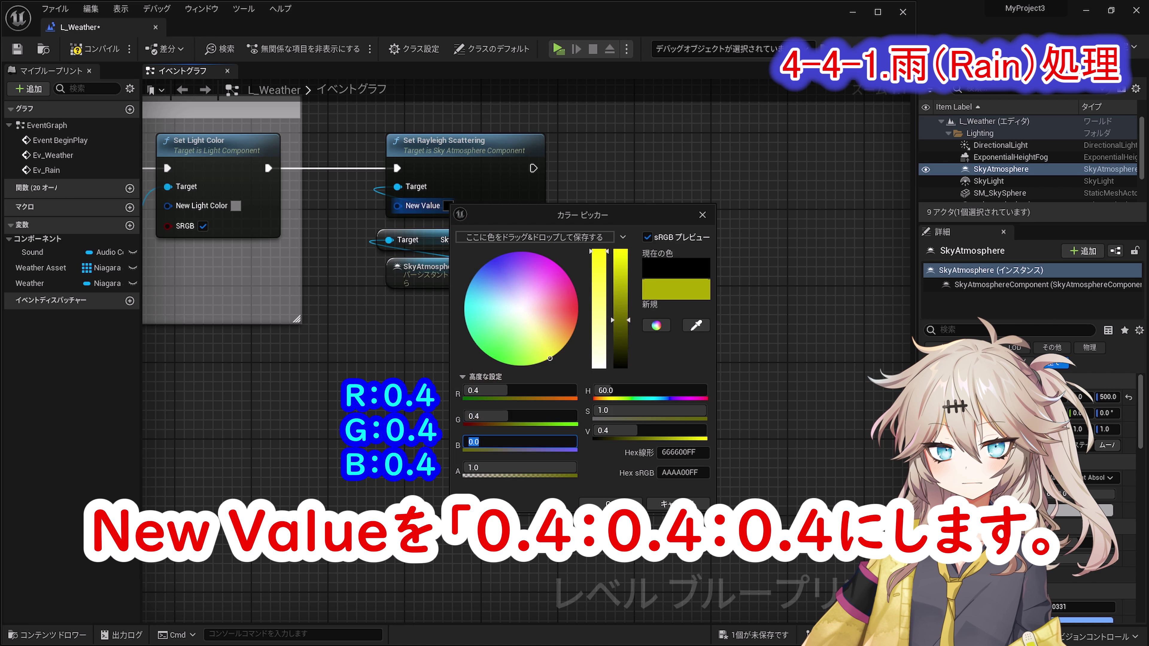
click(610, 506)
- Group the Rayleigh scattering nodes in a comment box titled SkyAtmosphere, and compile and save the level blueprint
drag(670, 131, 360, 319)
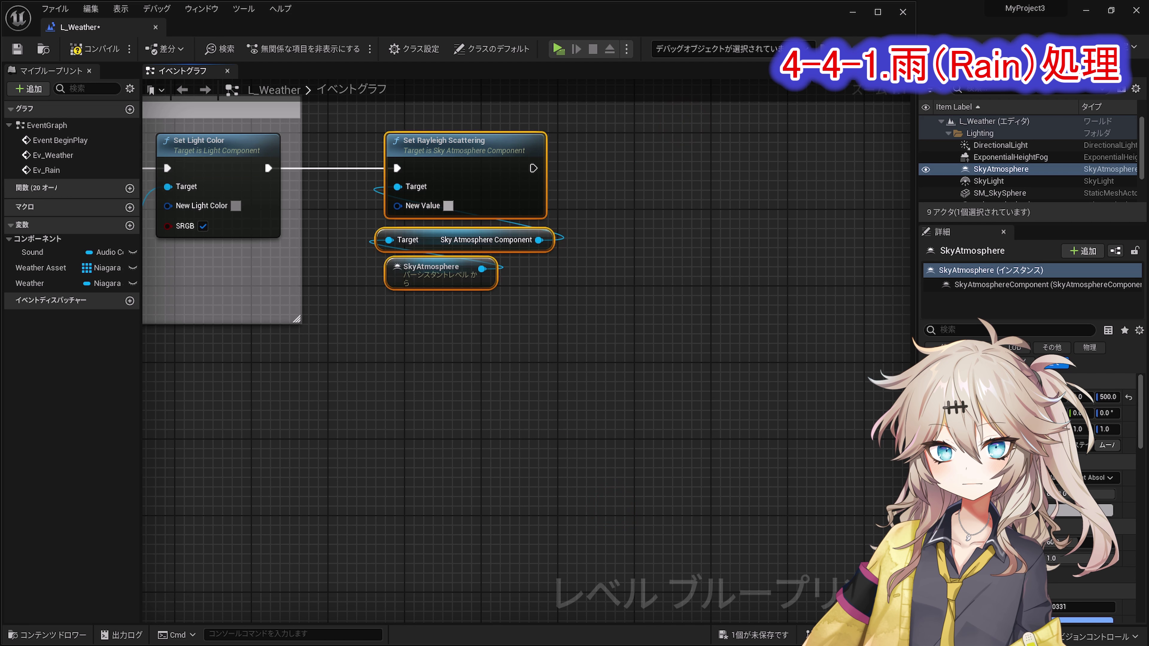
text(c)
text(SkyAtmosphere)
key(Return)
key(F7)
key(ctrl+s)
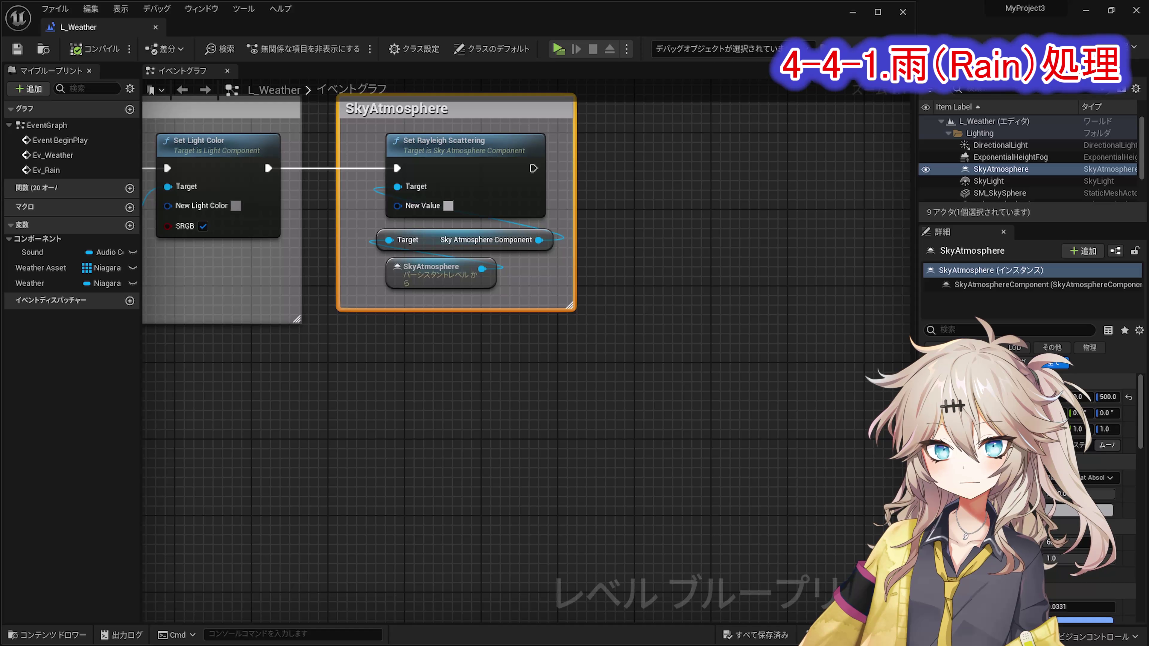
right_drag(754, 327, 569, 339)
scroll(569, 338, down, 3)
right_drag(182, 442, 758, 424)
scroll(753, 367, up, 2)
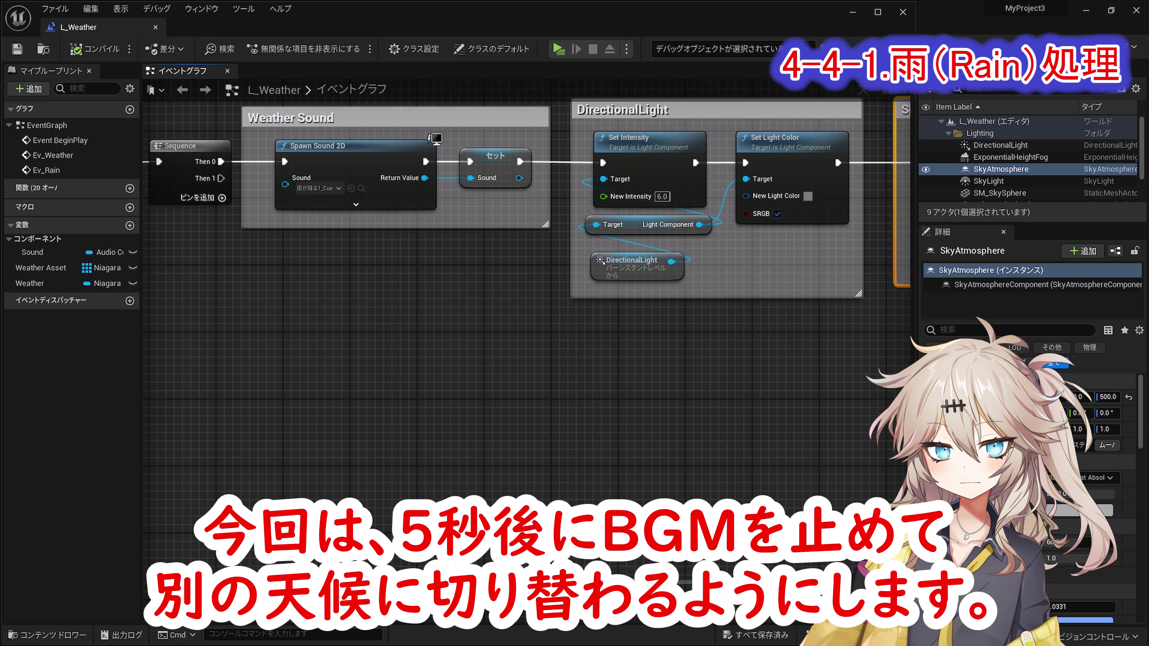